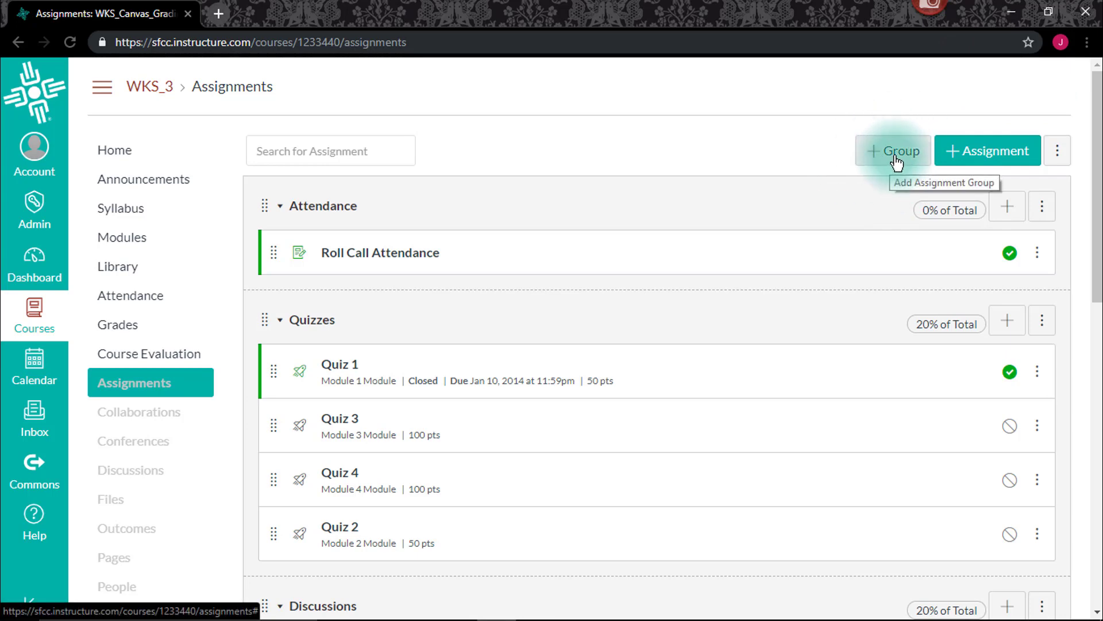
- Add an assignment group named Final Essay worth 10% of the total grade and save it
click(896, 158)
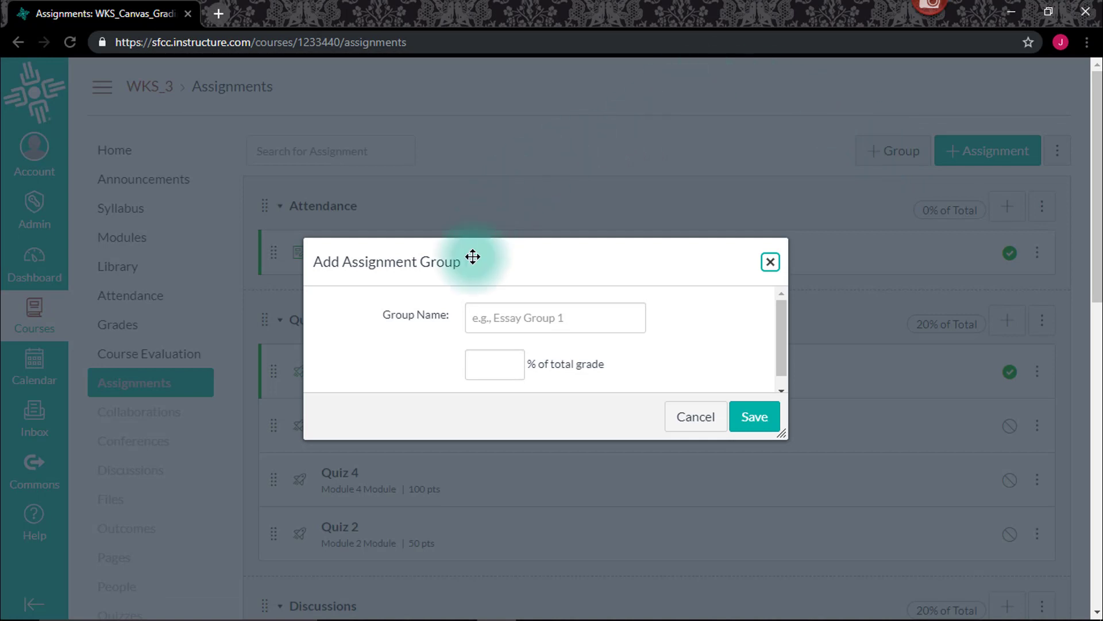
click(476, 315)
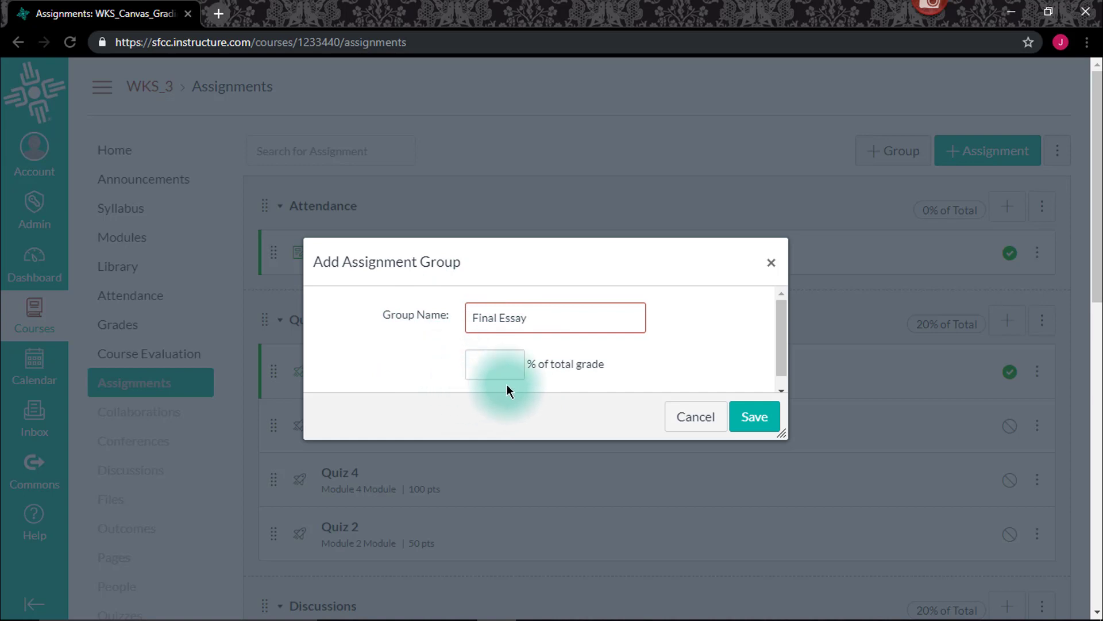
click(473, 363)
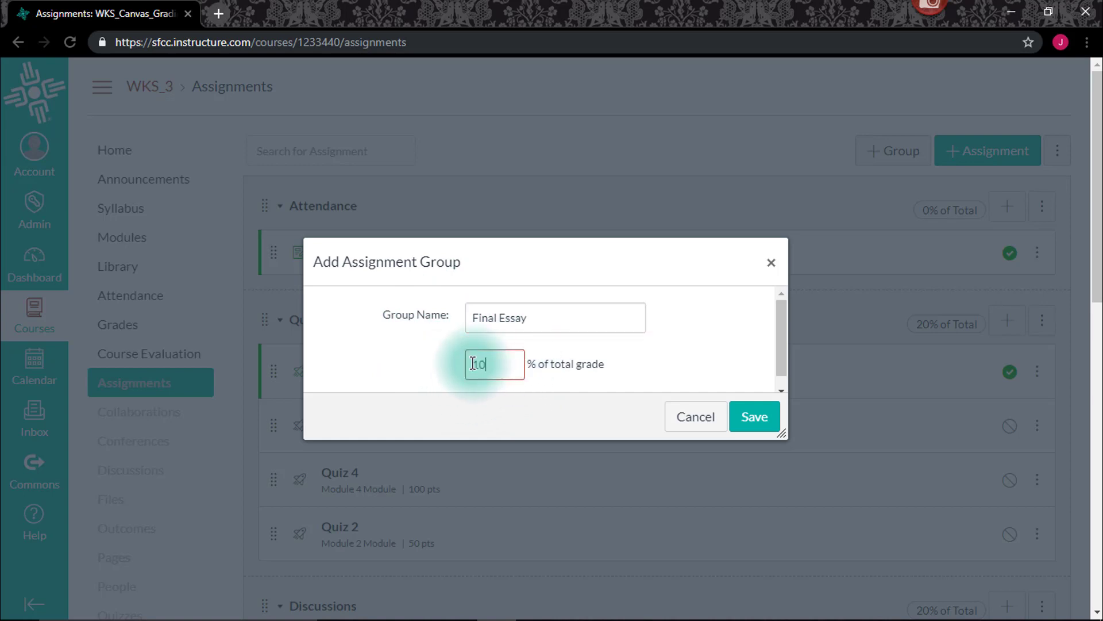
text(10)
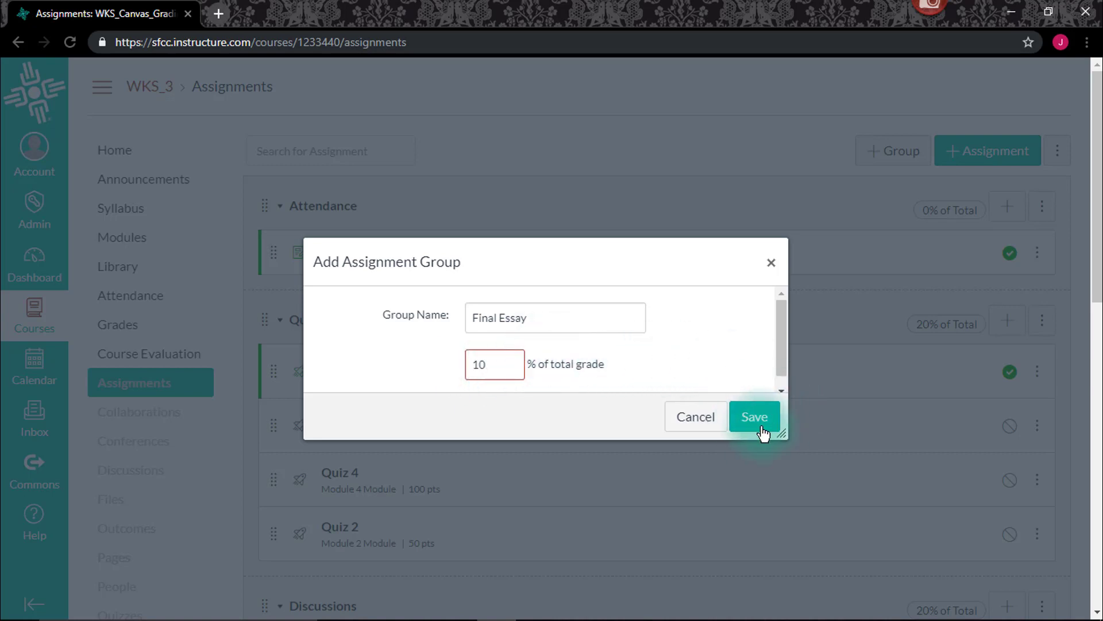
click(748, 418)
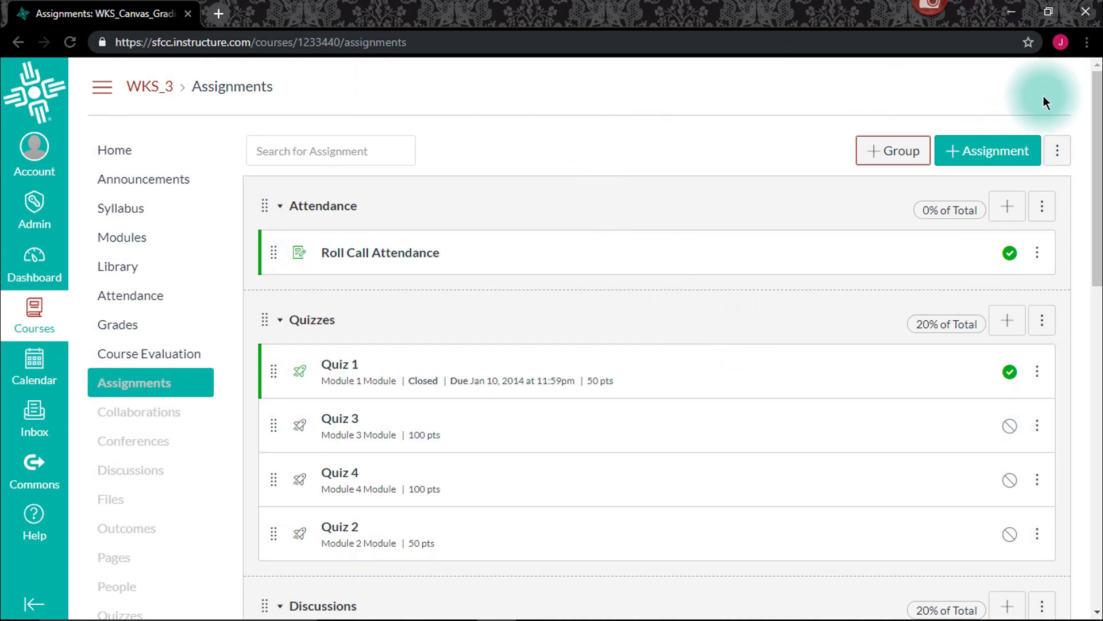
- Move the Essay 1 and First Draft assignments from the Assignments group into the Final Essay group
drag(1098, 126, 1098, 469)
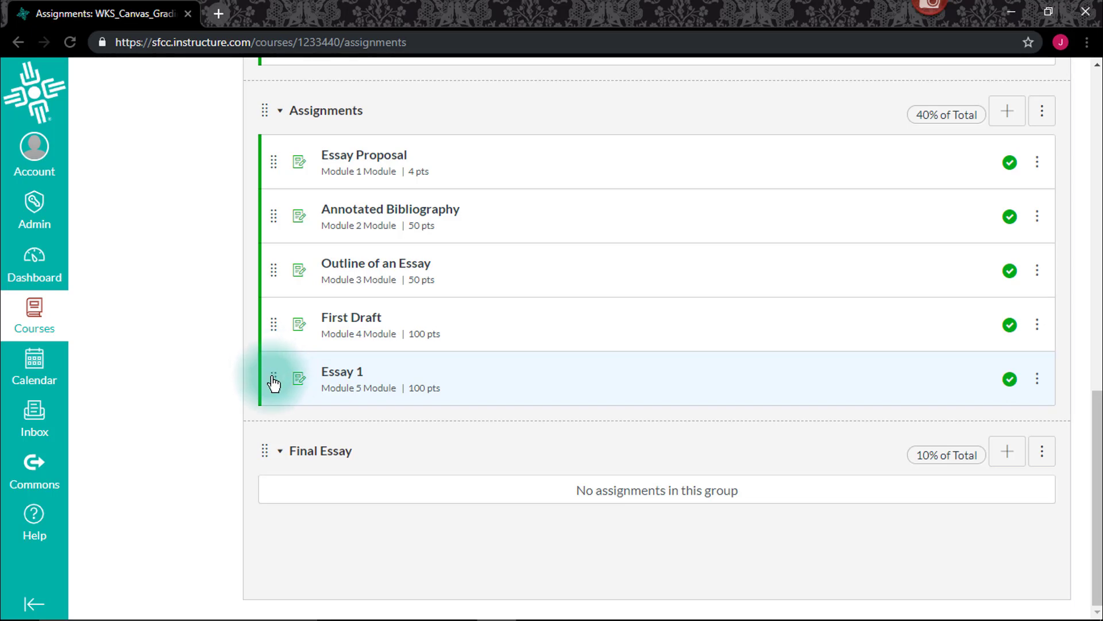
drag(275, 383, 279, 539)
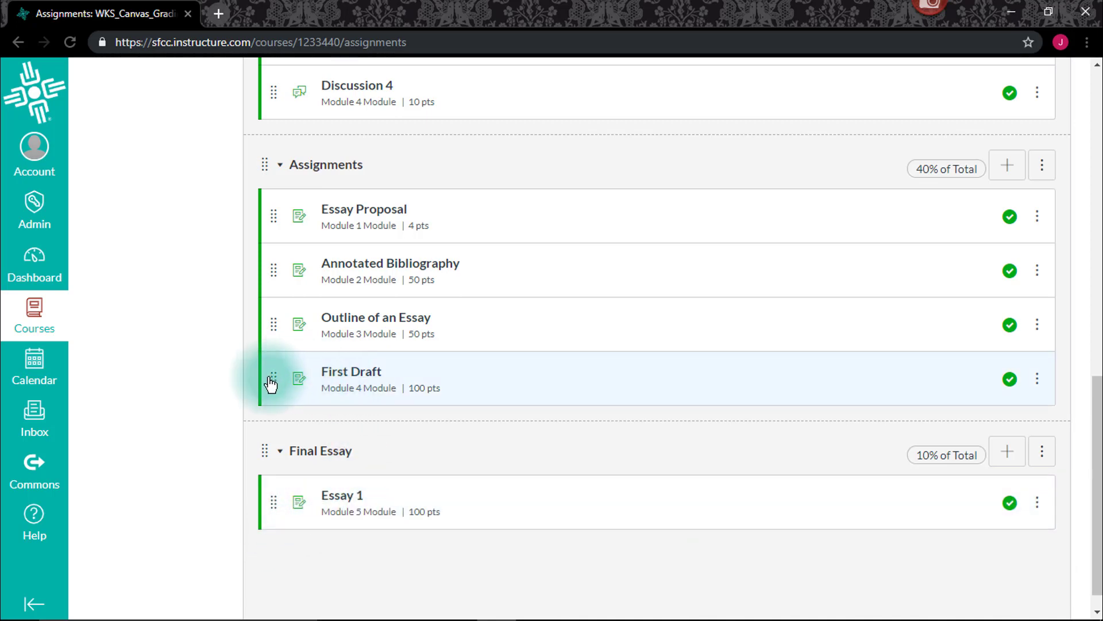
drag(273, 385, 272, 487)
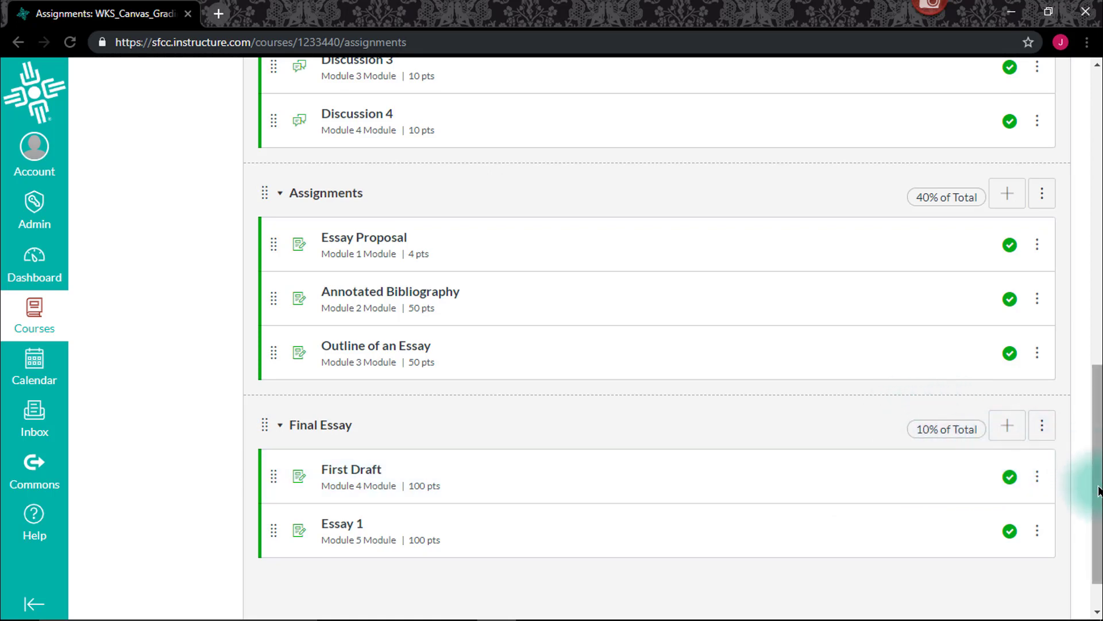
- In the Assignment Groups Weight settings, toggle grade weighting off and back on, and save a 10% weight for Attendance
drag(1097, 484, 1098, 184)
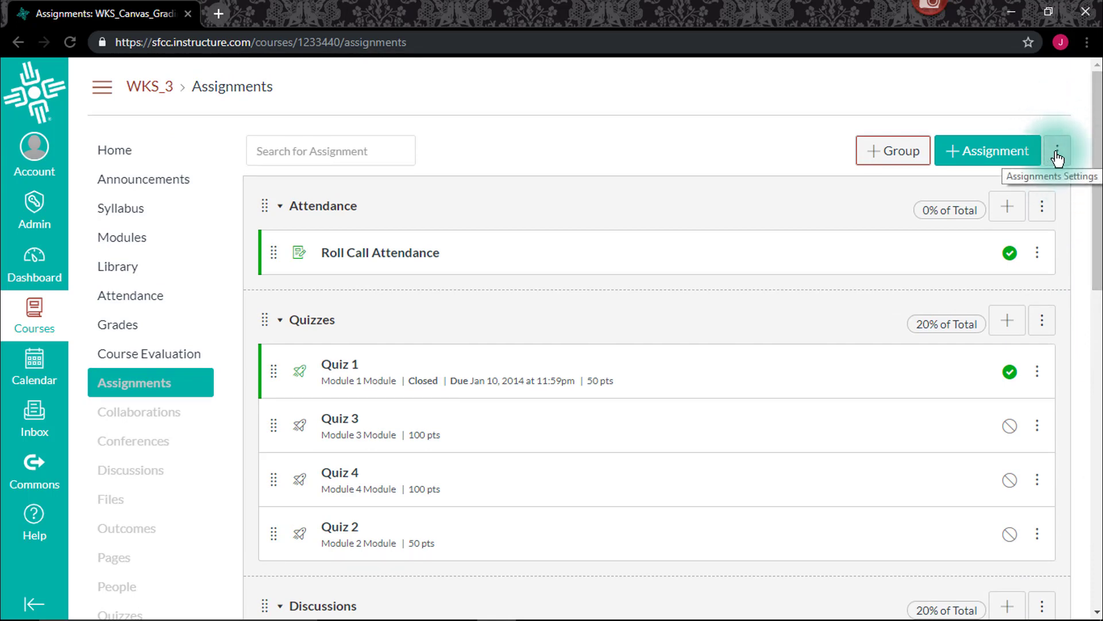
click(1058, 156)
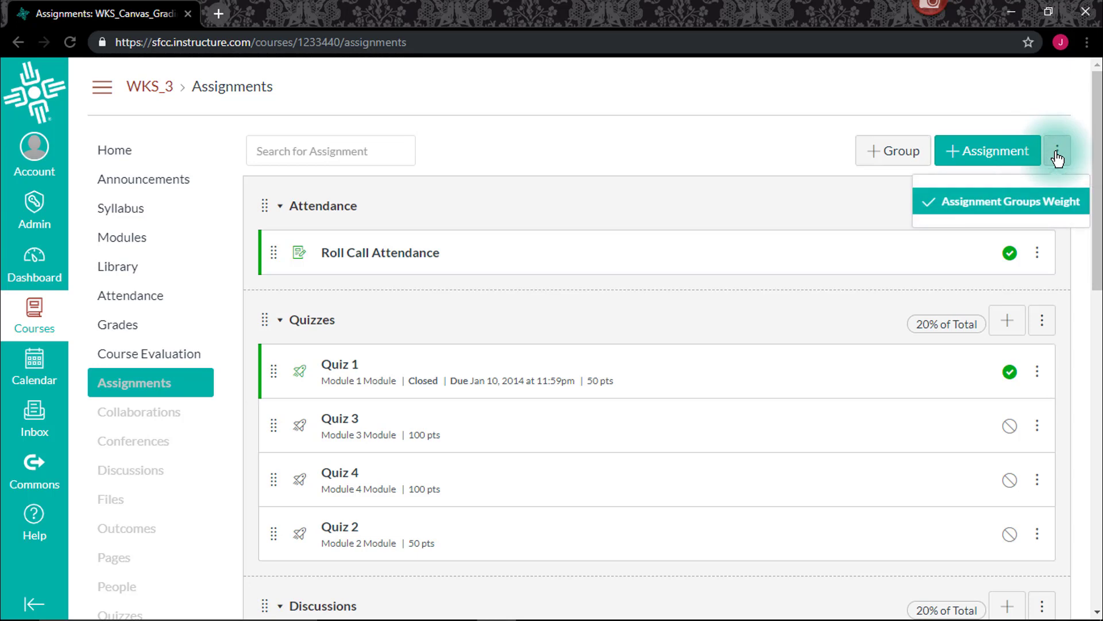
click(1043, 206)
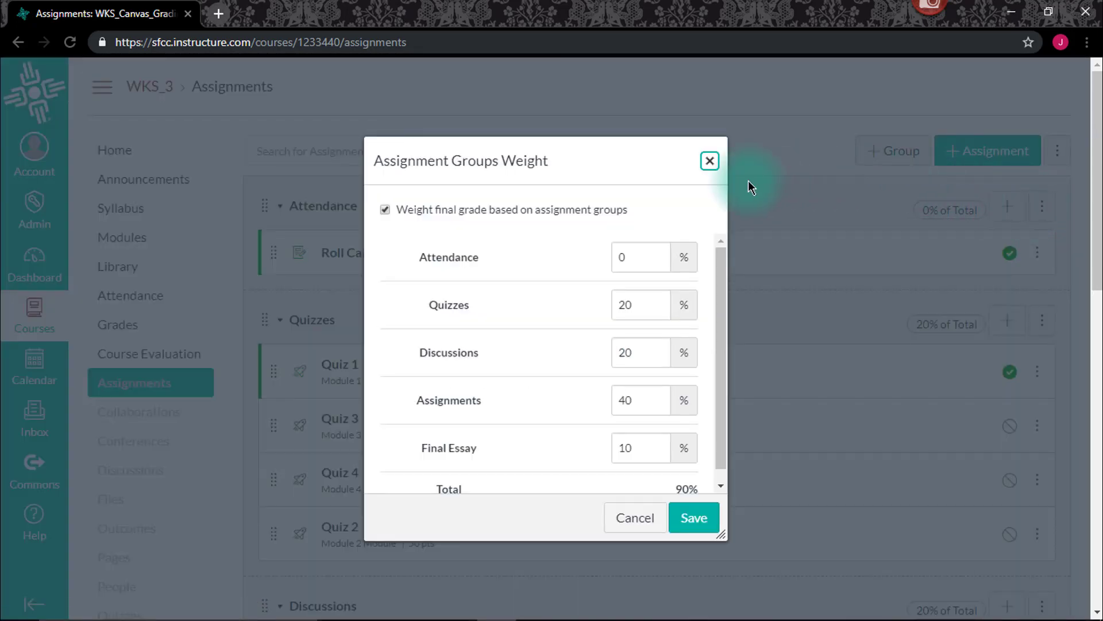
click(385, 211)
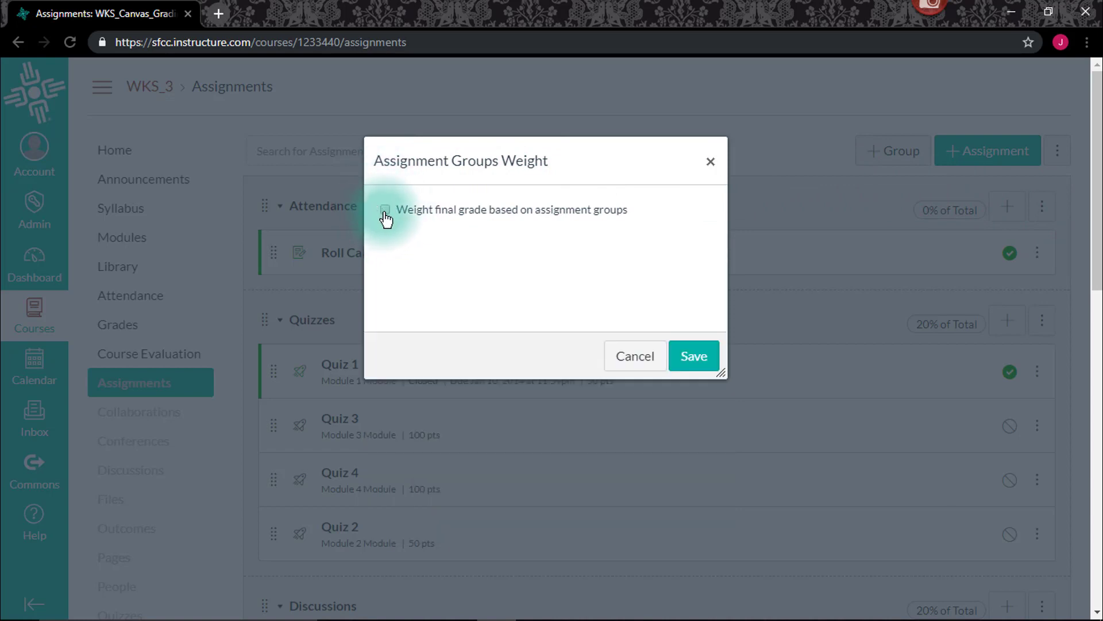
click(385, 211)
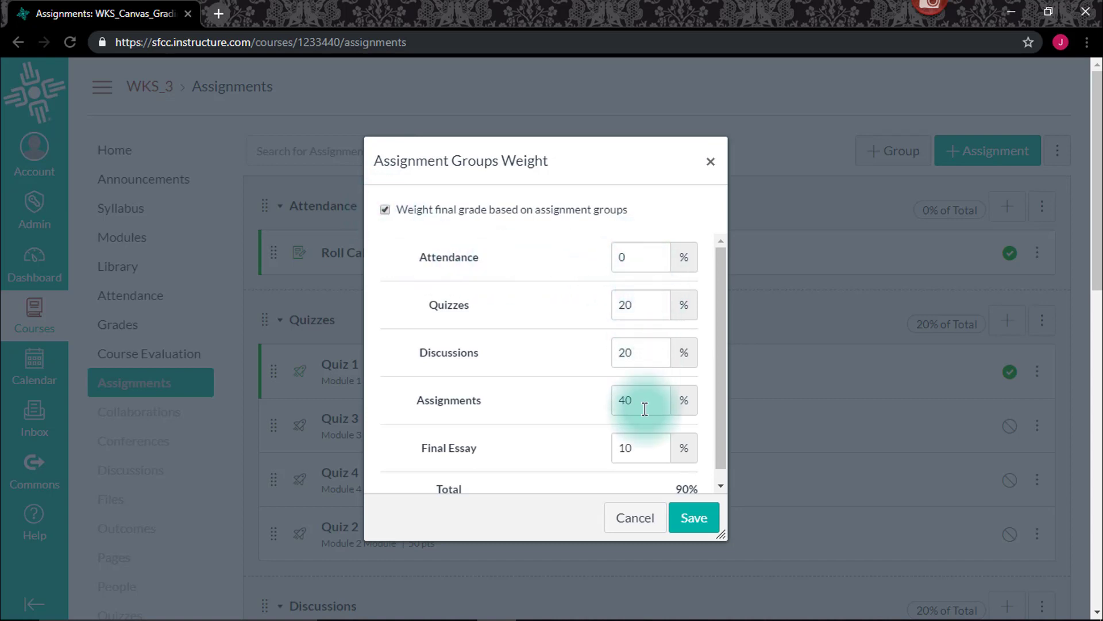
drag(721, 429, 723, 485)
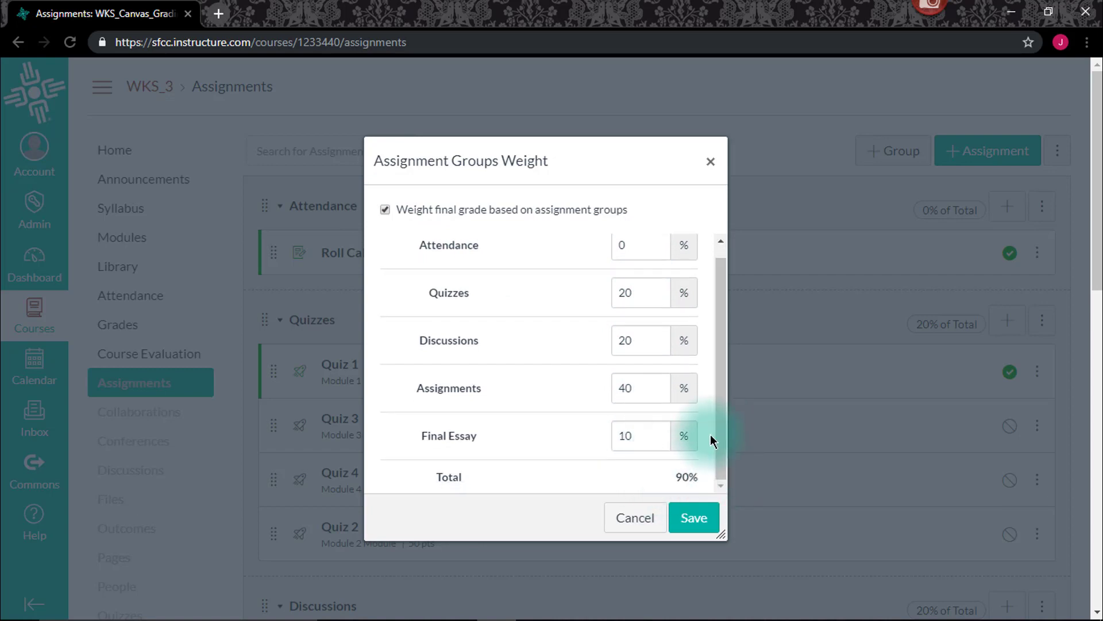
drag(719, 432, 729, 396)
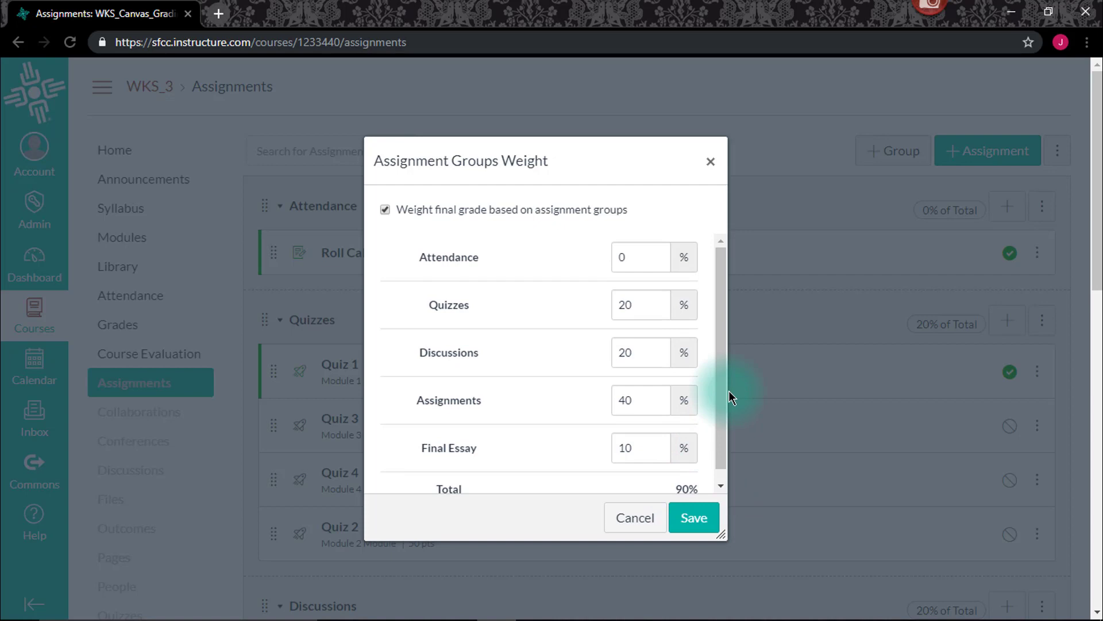
click(636, 260)
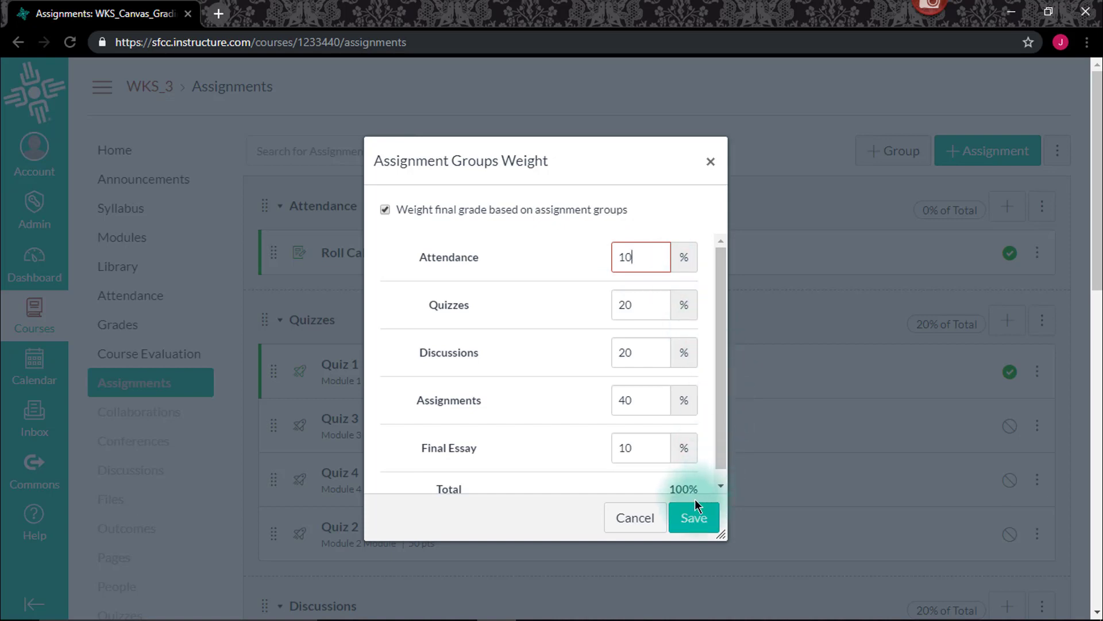
drag(720, 449, 715, 490)
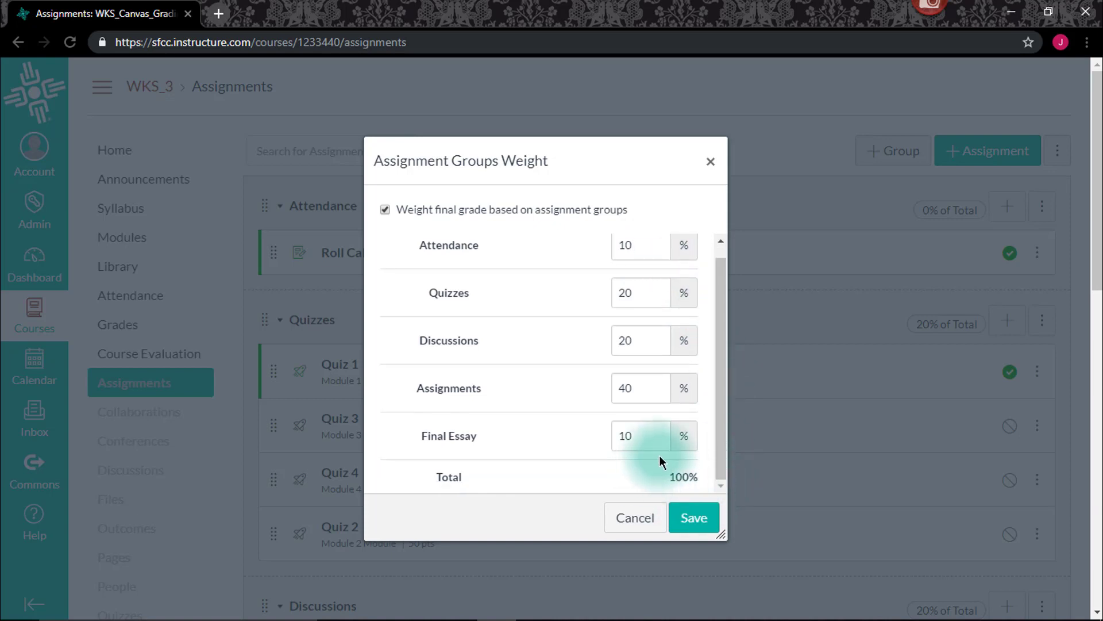
click(689, 521)
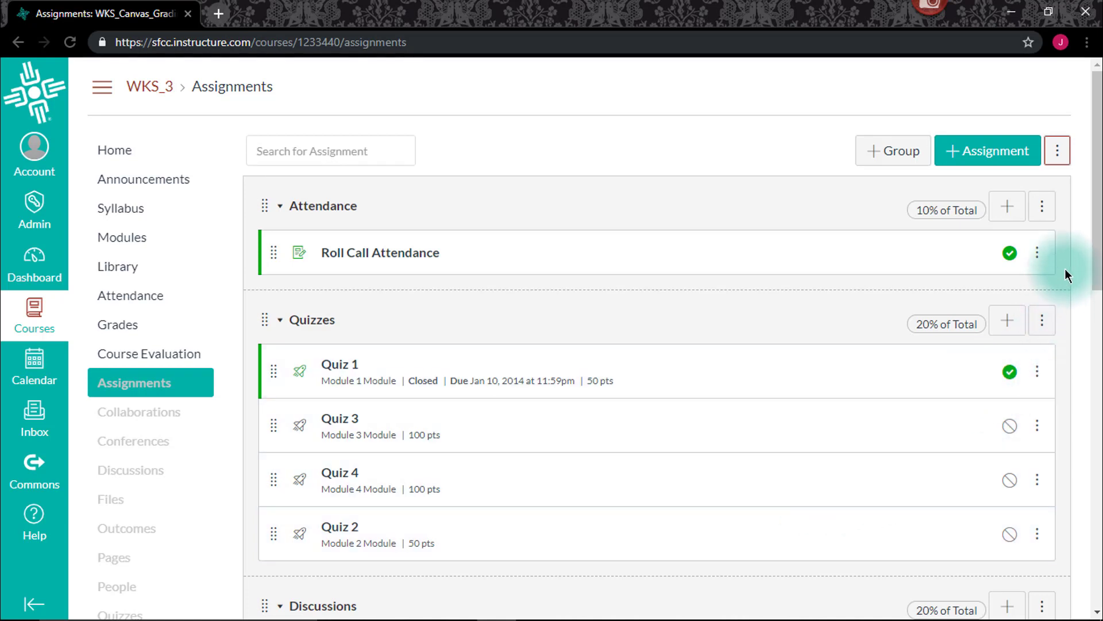
- Edit the Attendance group on its own, setting it to 0% of the total grade, and save
click(1034, 208)
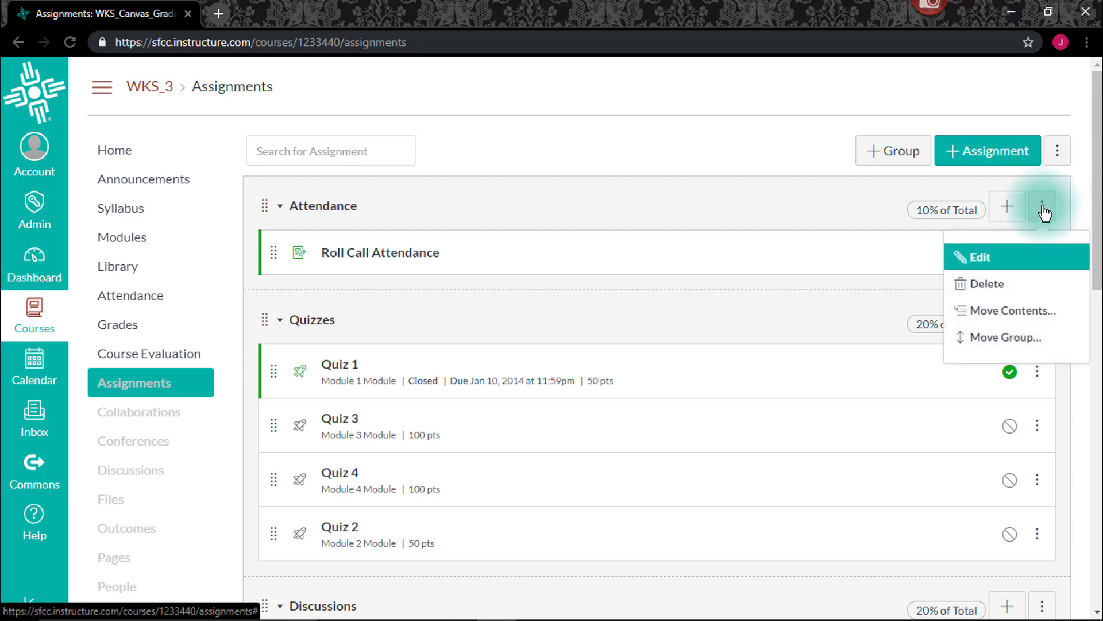
click(982, 259)
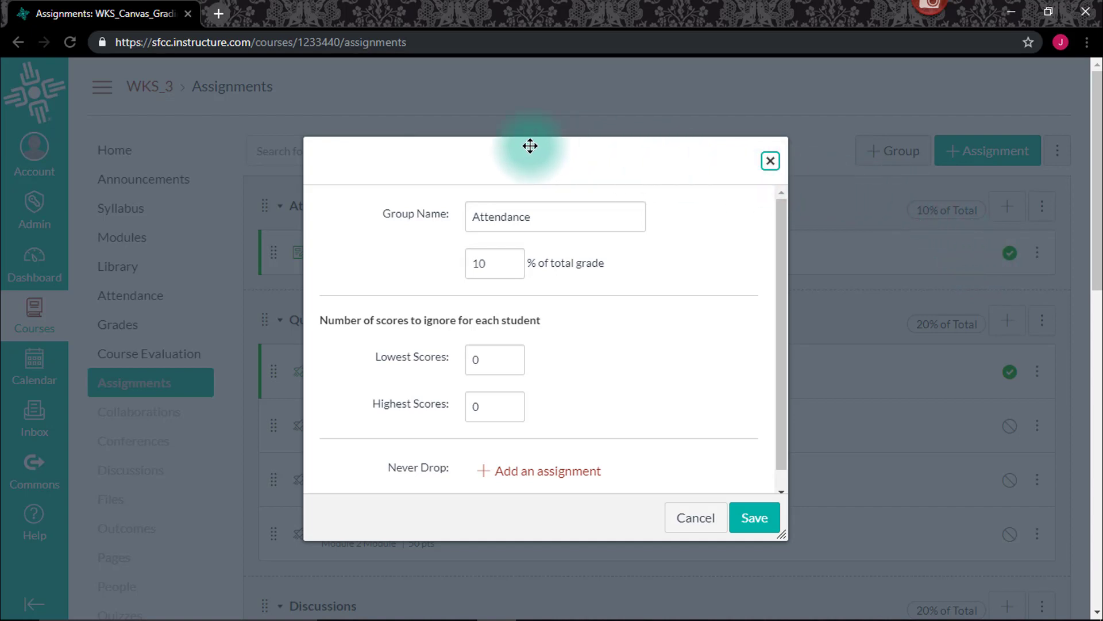
click(495, 263)
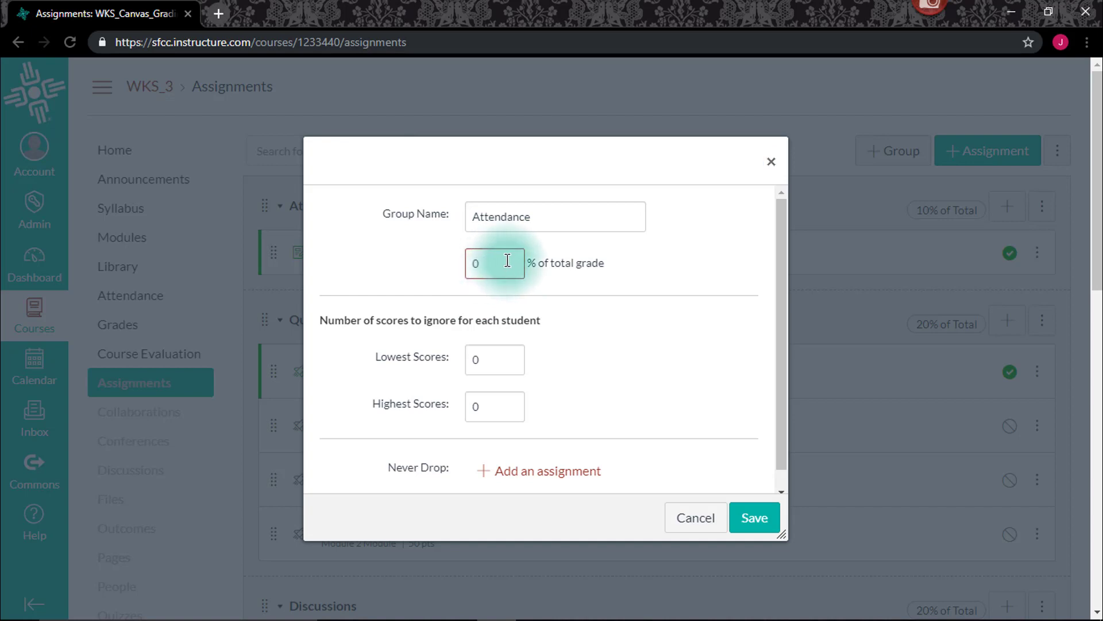
click(753, 520)
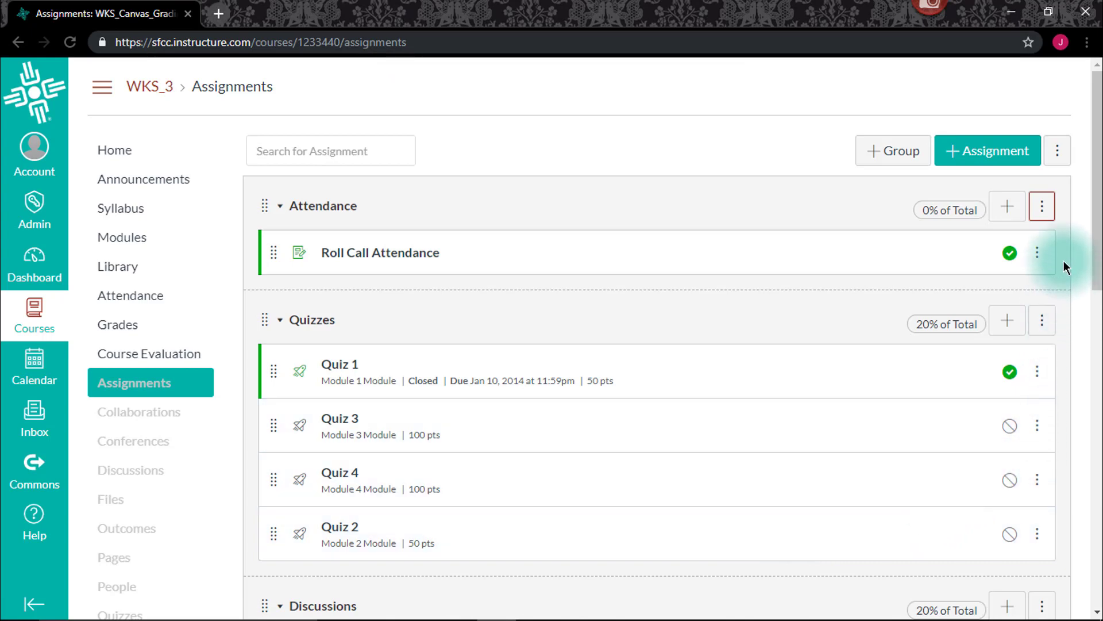
- Turn off weighting the final grade based on assignment groups and save the setting
click(1060, 156)
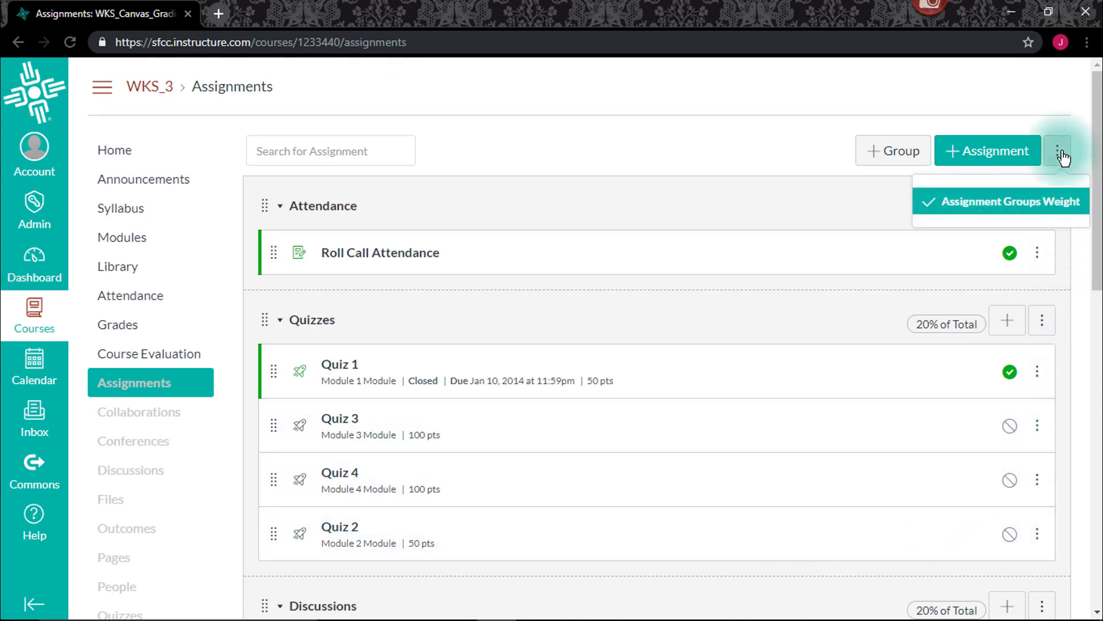
click(1000, 207)
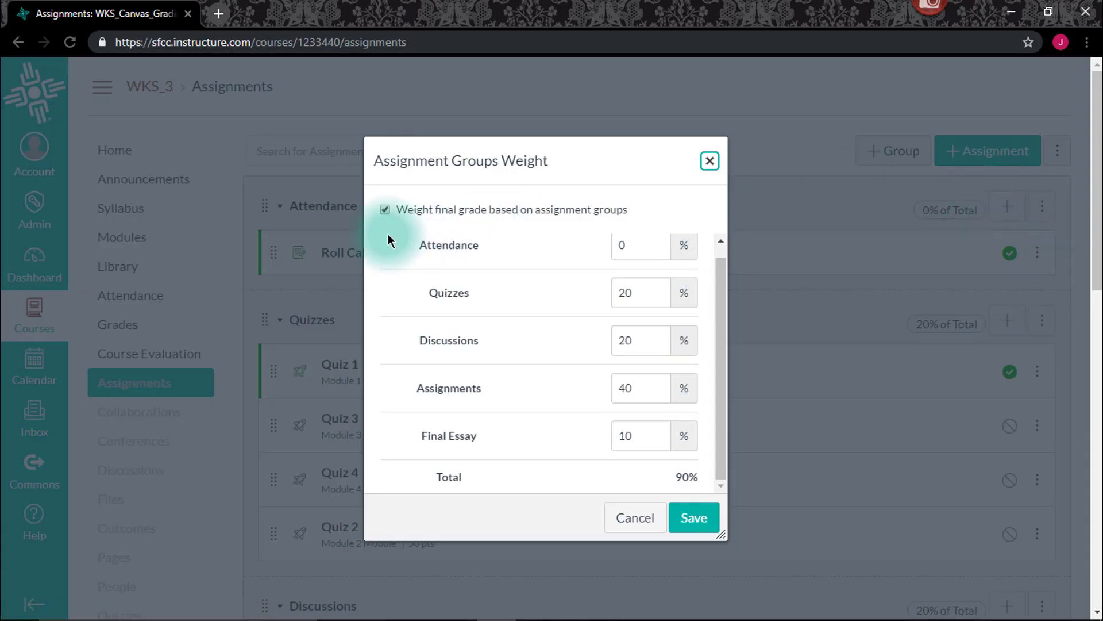
click(385, 211)
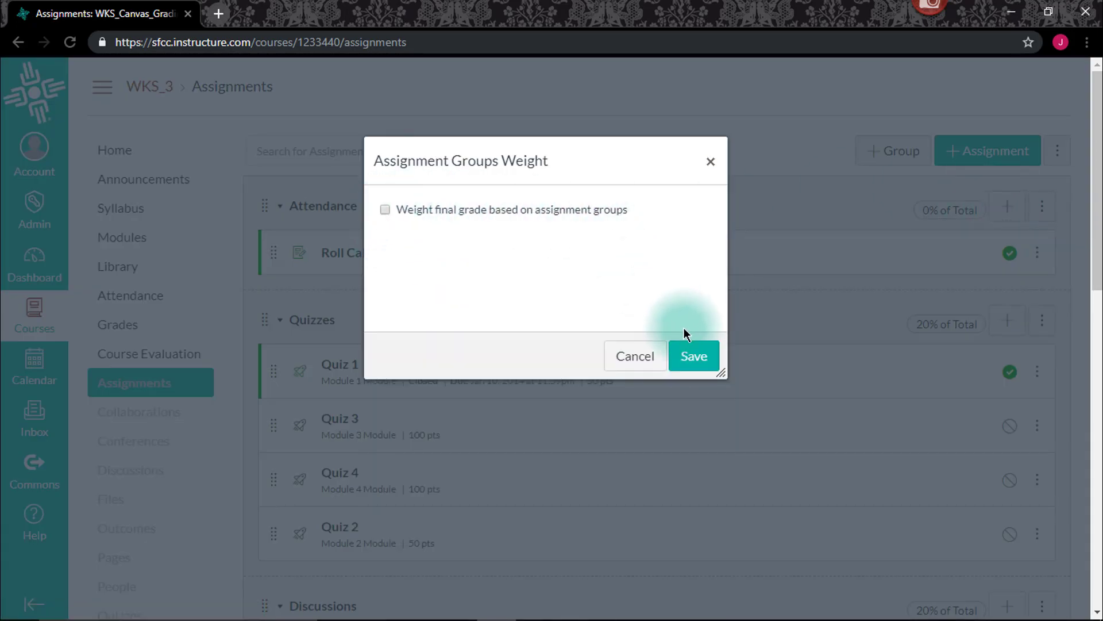
click(694, 357)
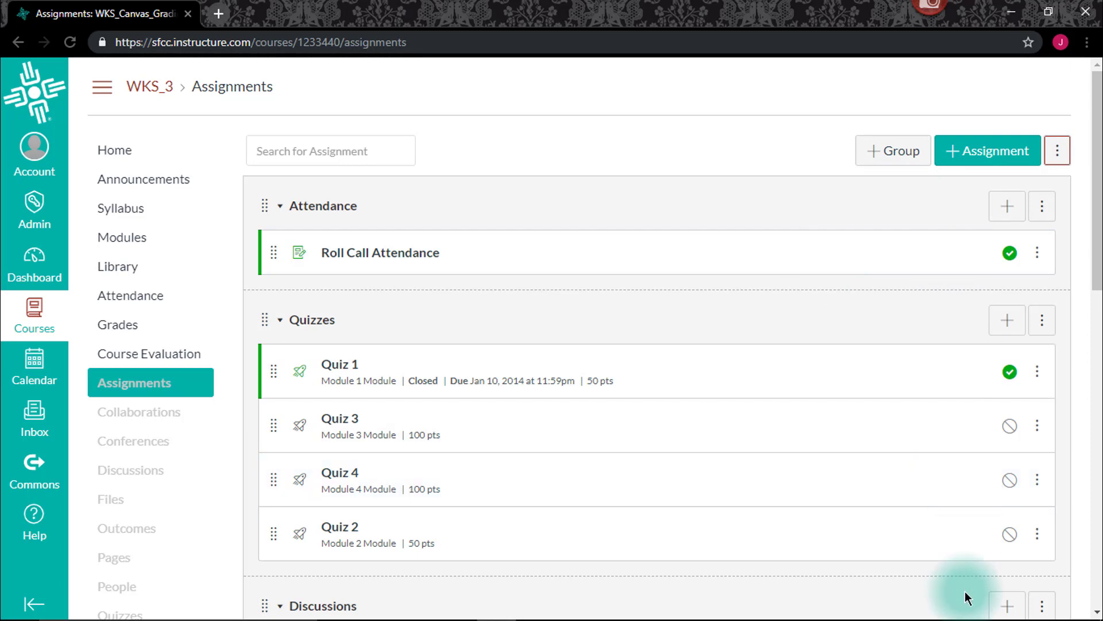
drag(1095, 271, 1095, 577)
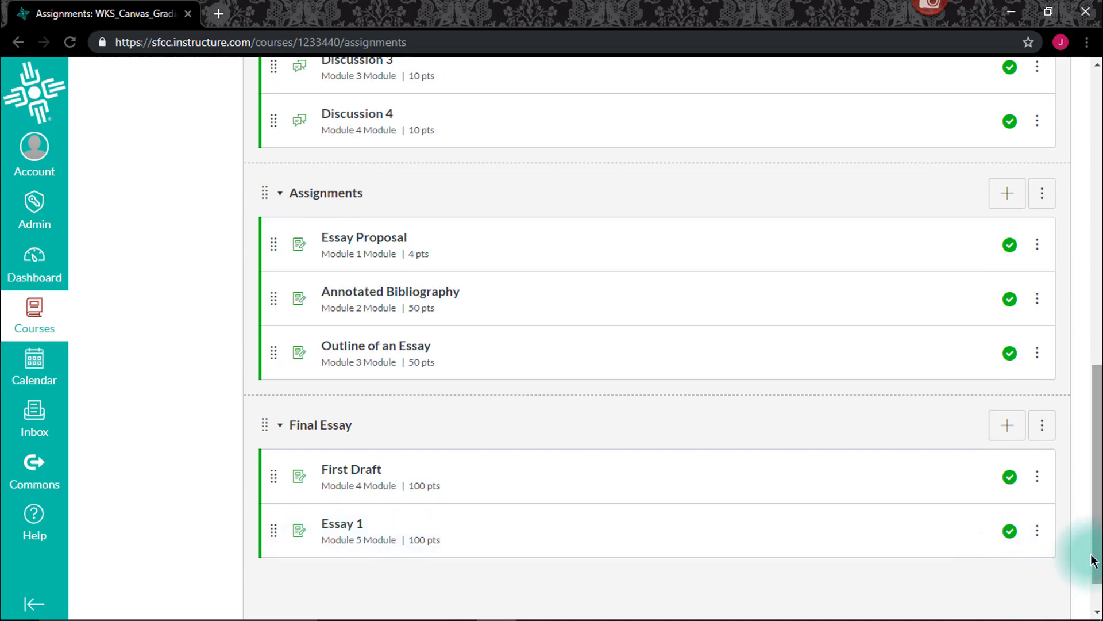
drag(1094, 560, 1094, 230)
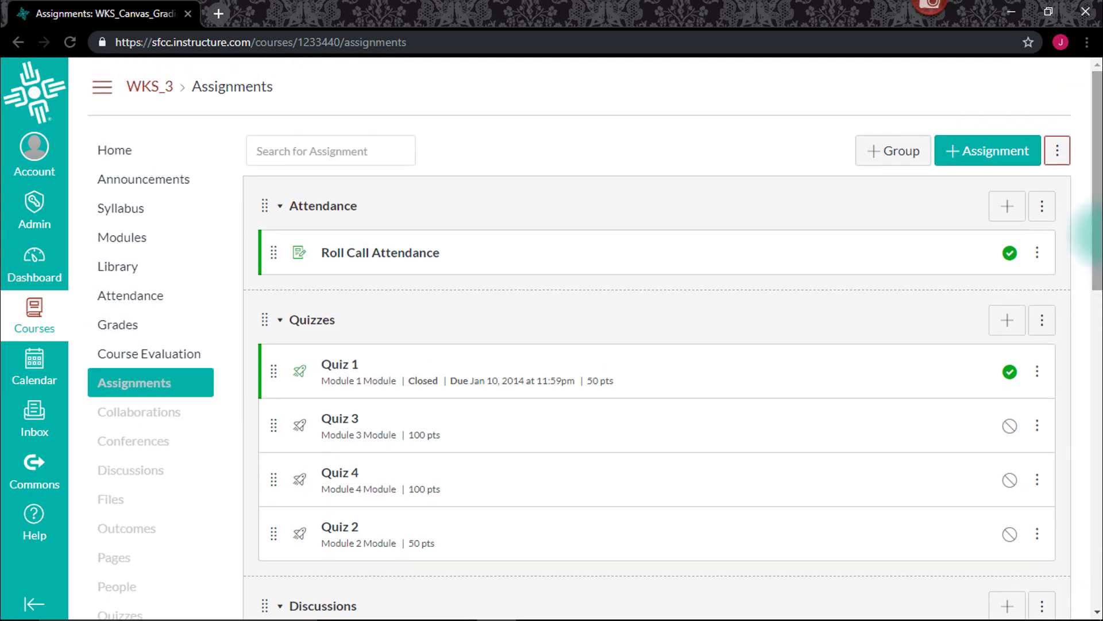
click(1059, 152)
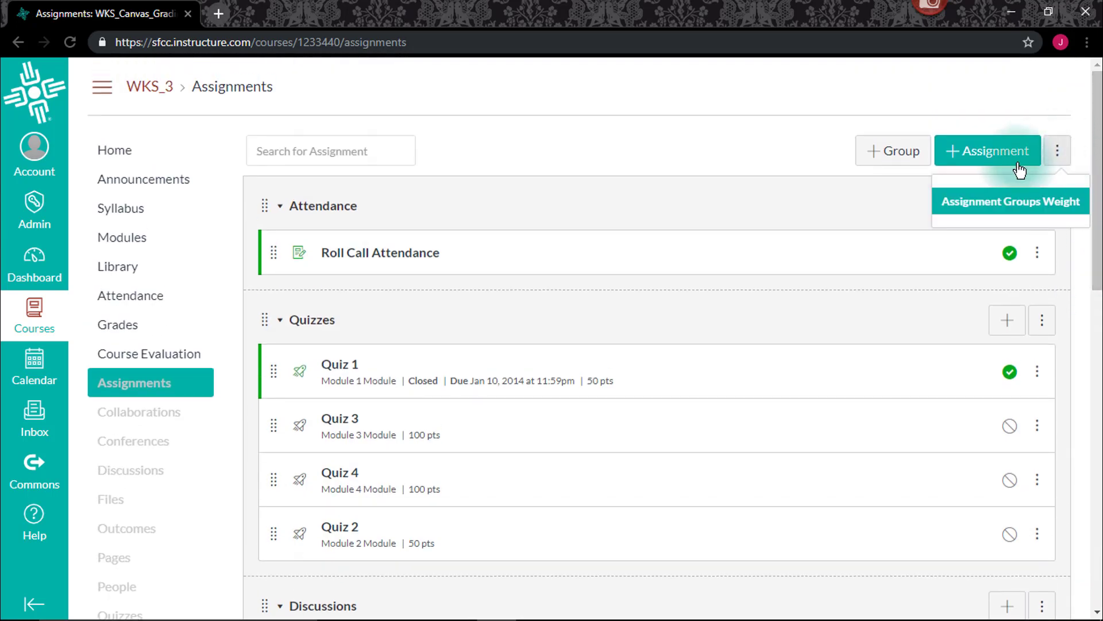
click(552, 151)
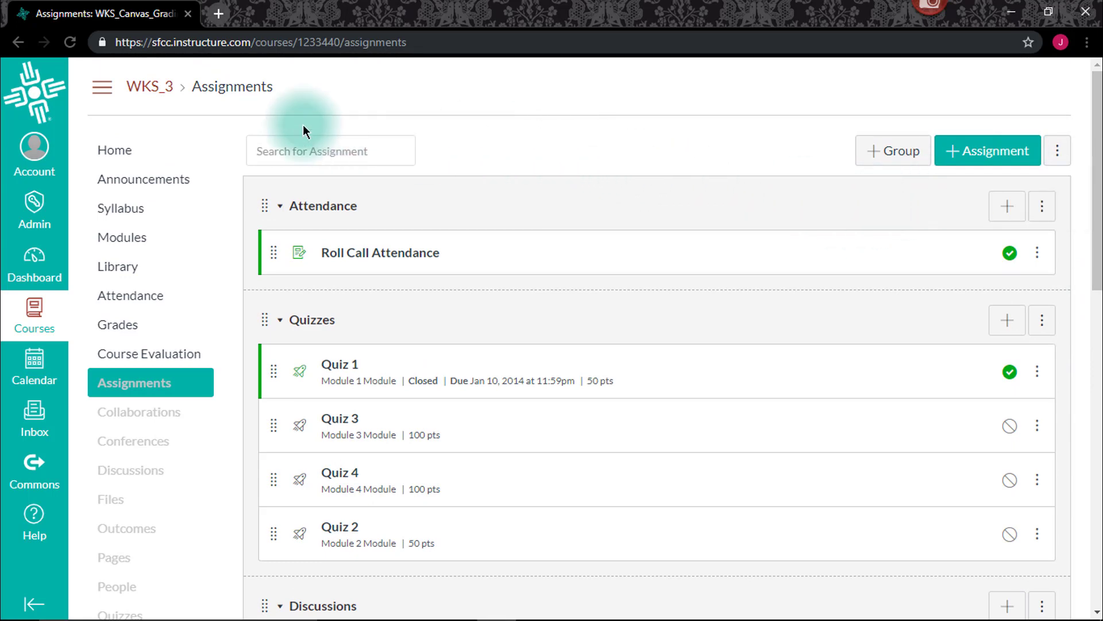
- Open the course syllabus and check the group percentages in its Evaluation section
click(141, 214)
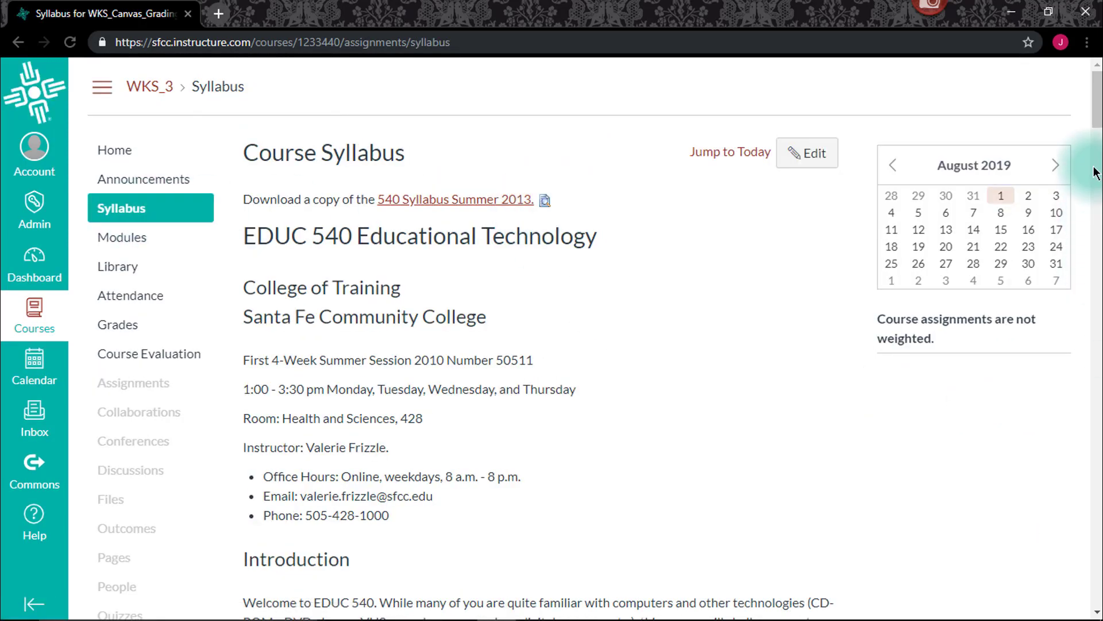
drag(1097, 109, 1098, 323)
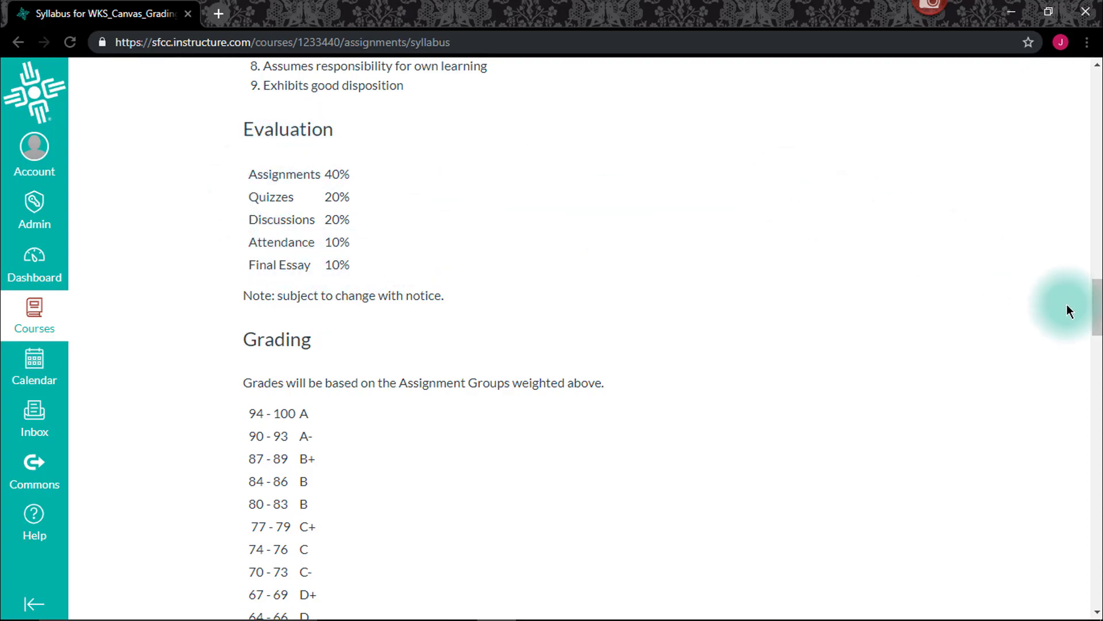
drag(1096, 310, 1095, 86)
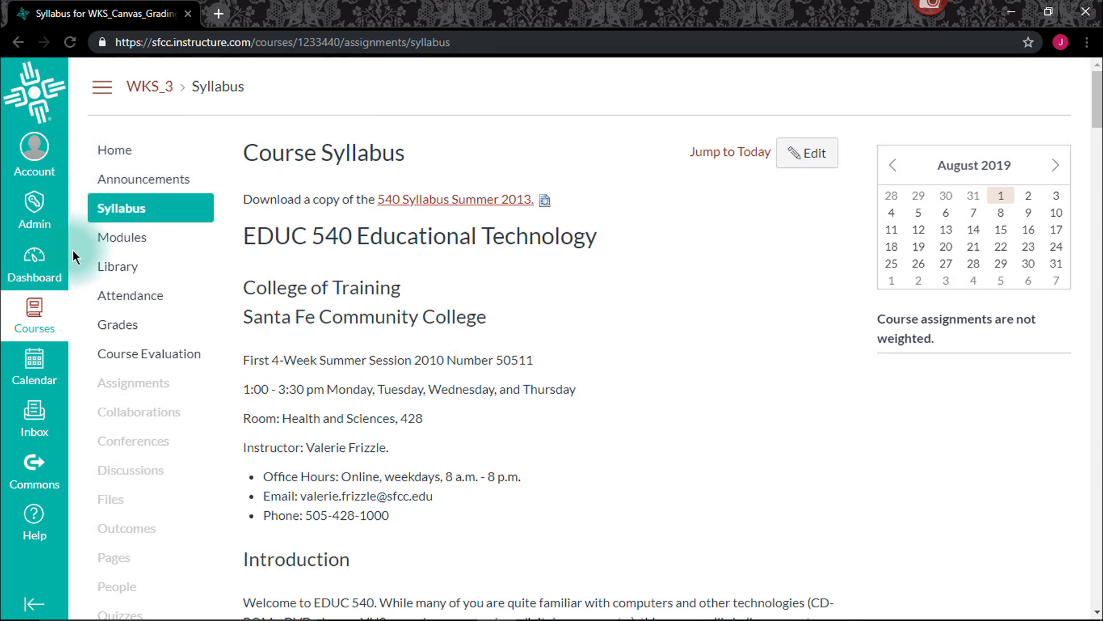
- Turn on weighting the final grade by assignment groups for the course, set Attendance to 10%, and save
click(121, 391)
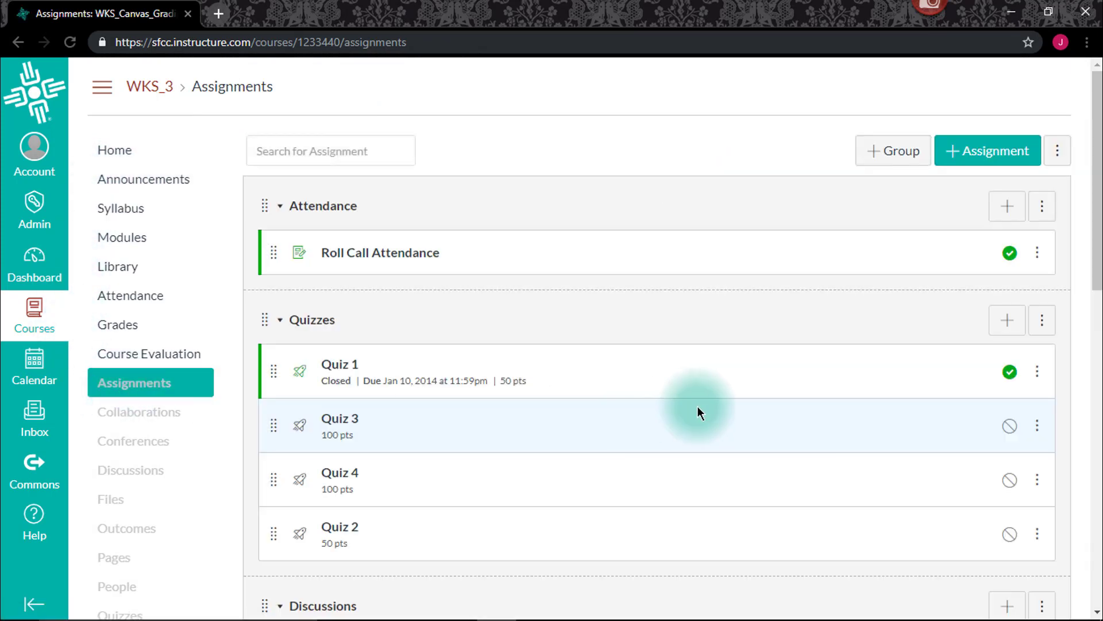
click(1058, 154)
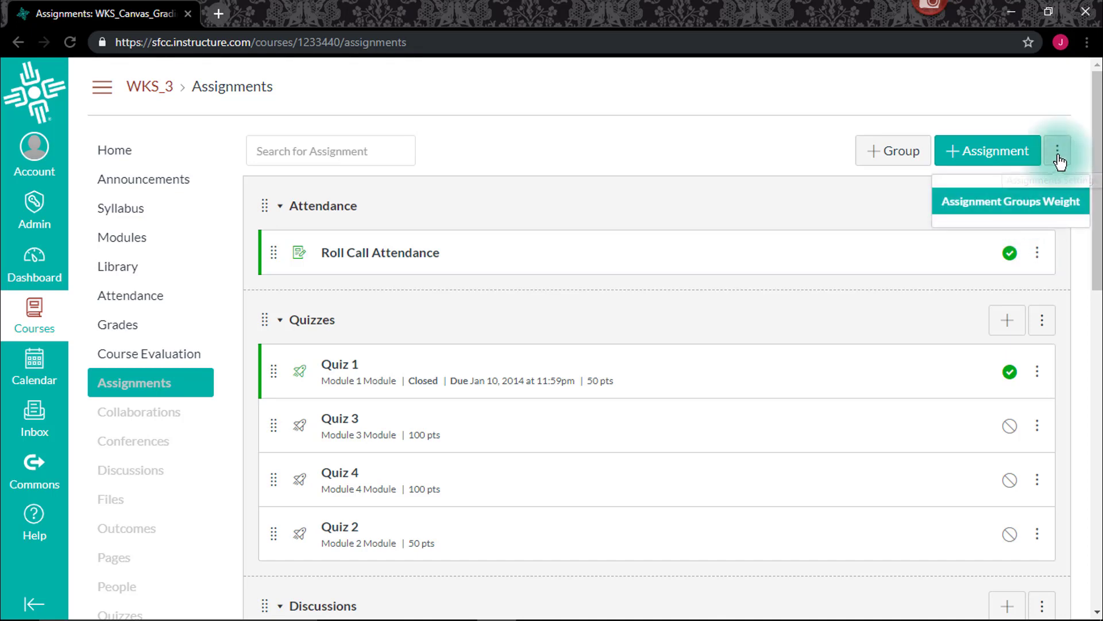
click(1022, 210)
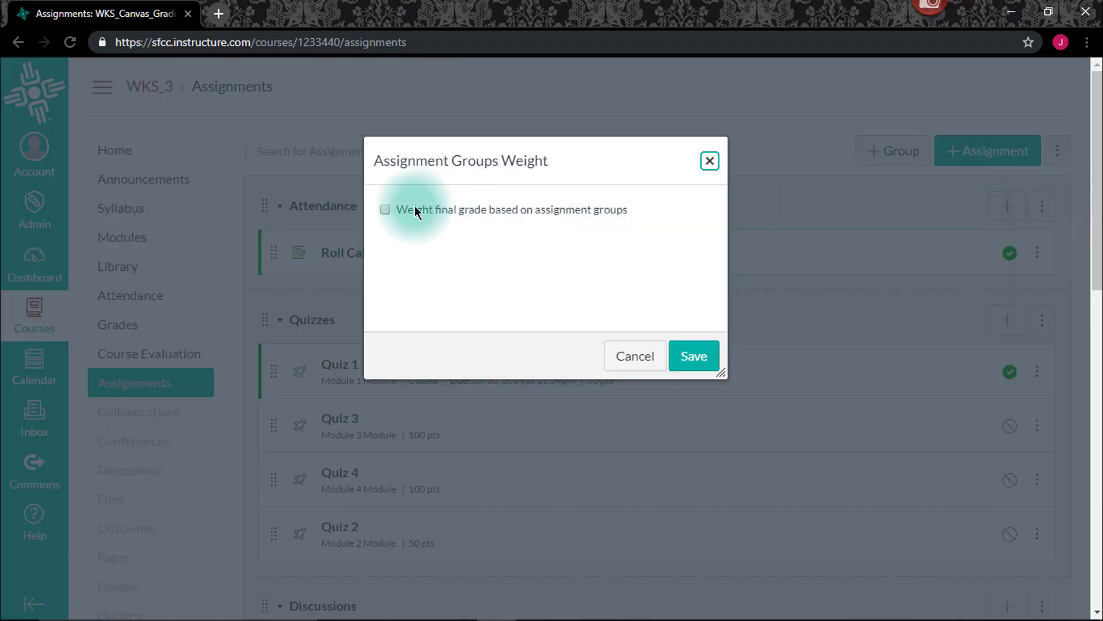
click(385, 209)
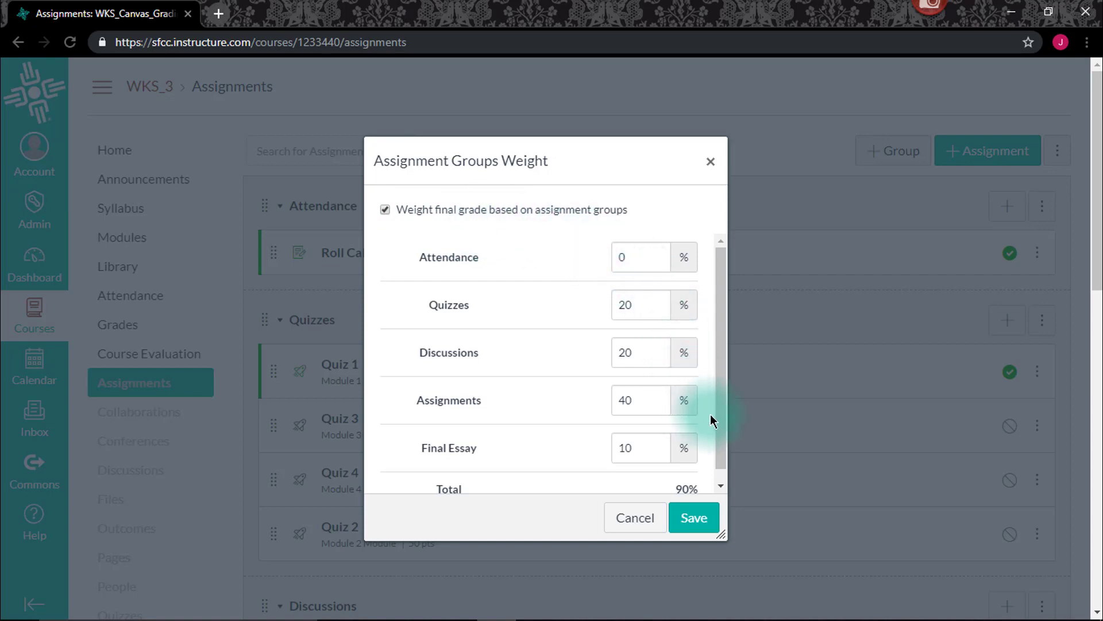
scroll(723, 448, down, 1)
scroll(719, 457, up, 1)
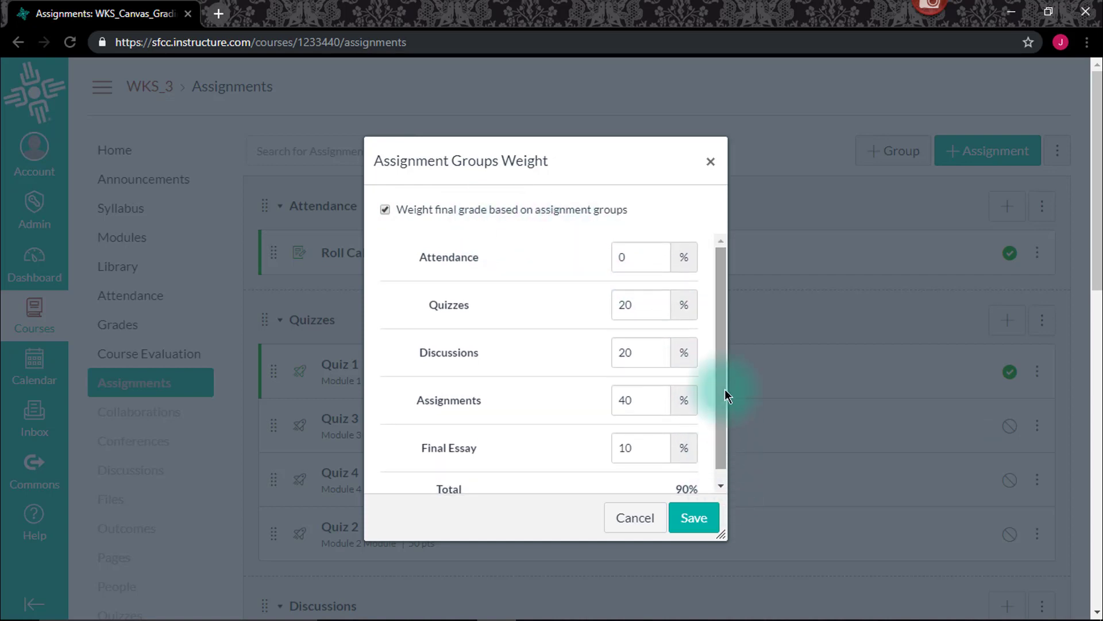
click(632, 257)
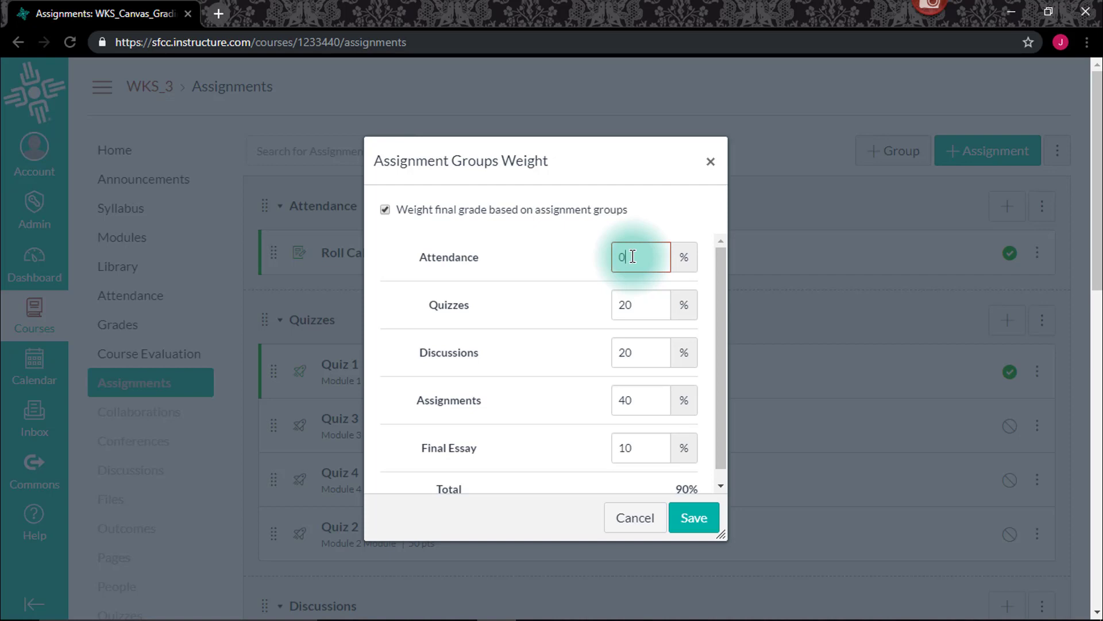
text(10)
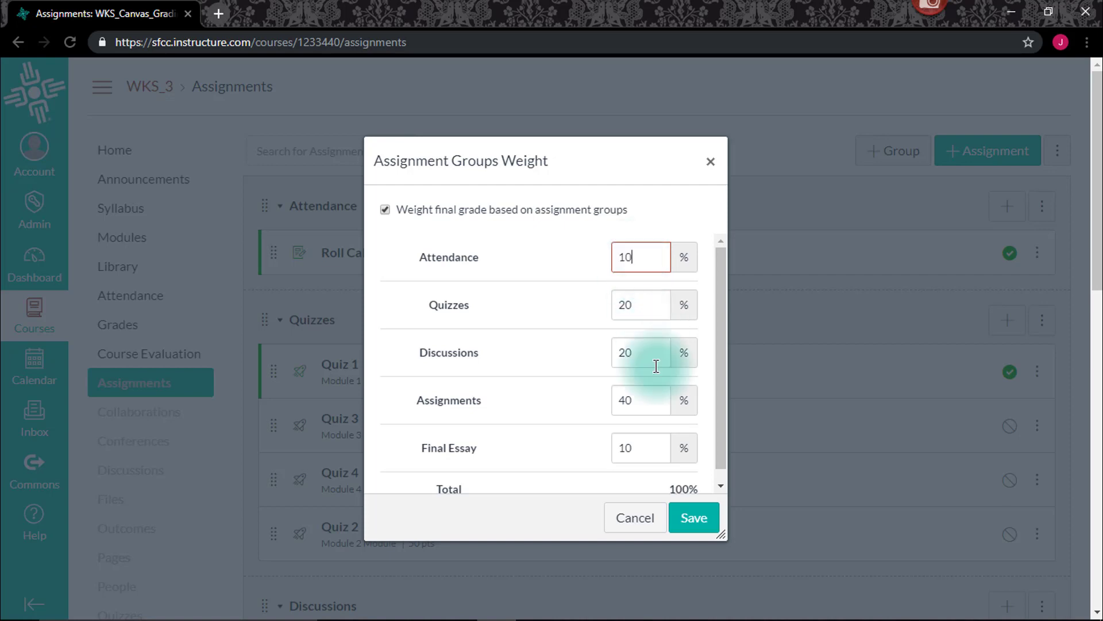
click(692, 521)
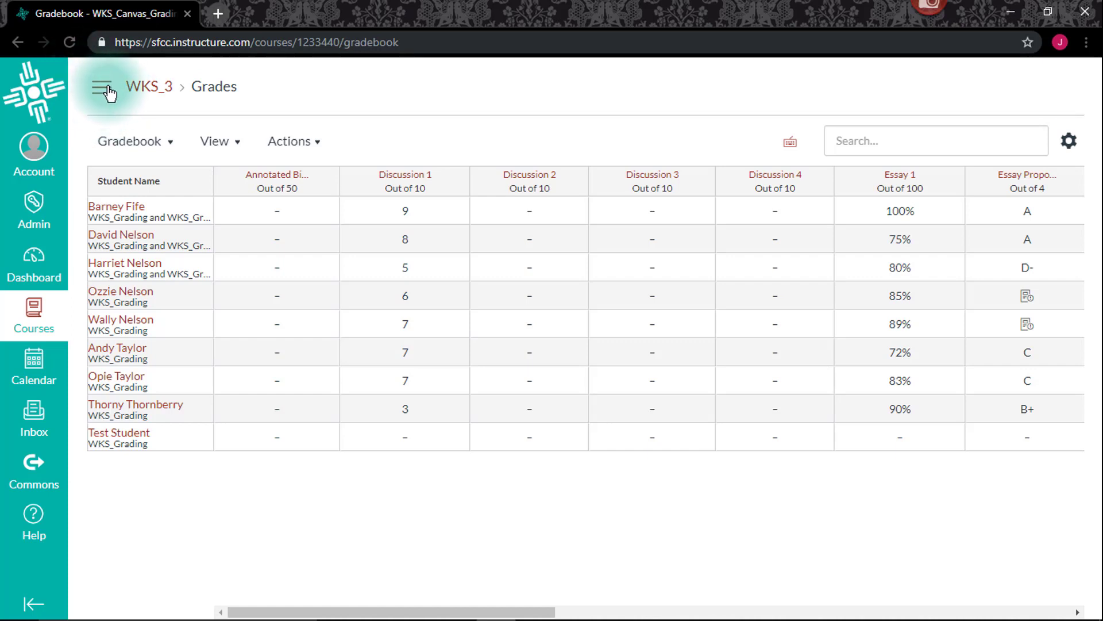
- Show and hide the course navigation in the gradebook, and check its list of keyboard shortcuts
click(106, 91)
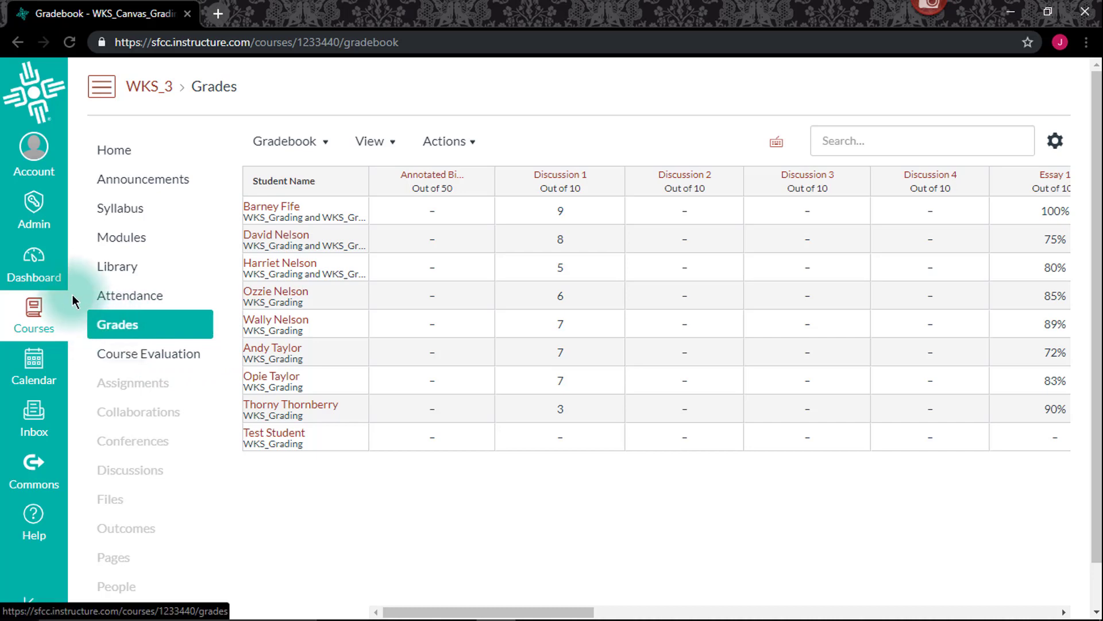
click(103, 86)
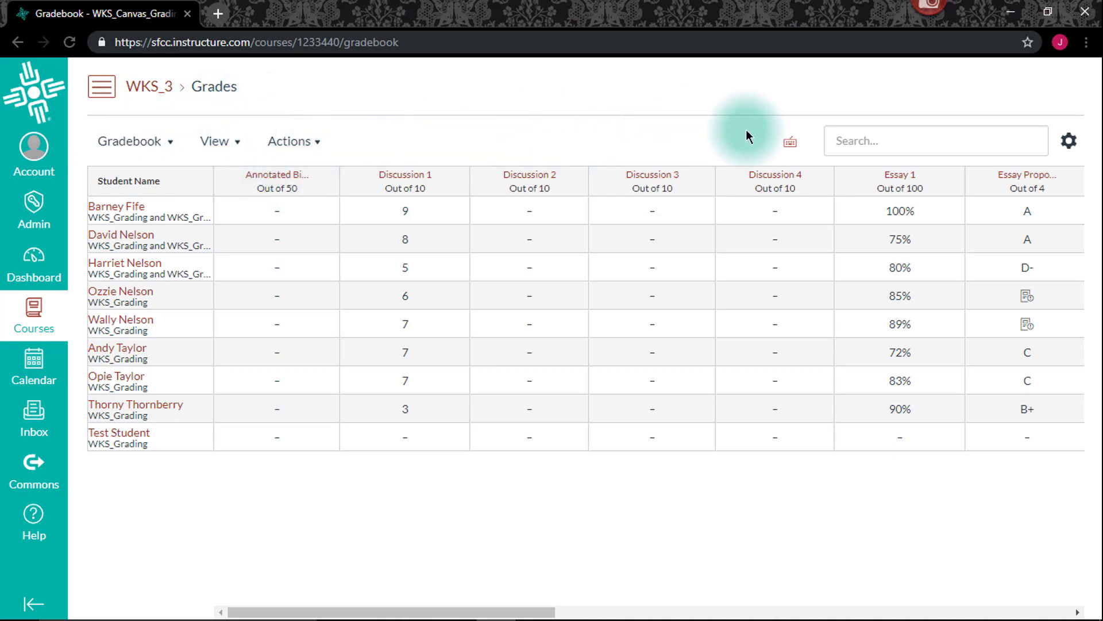
click(792, 144)
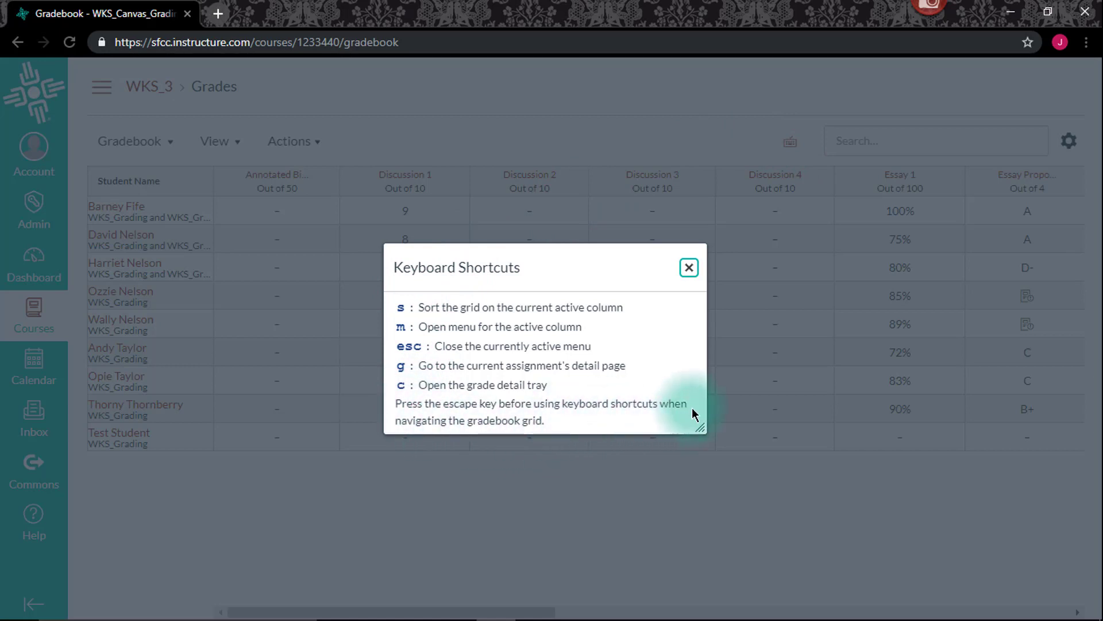
click(689, 268)
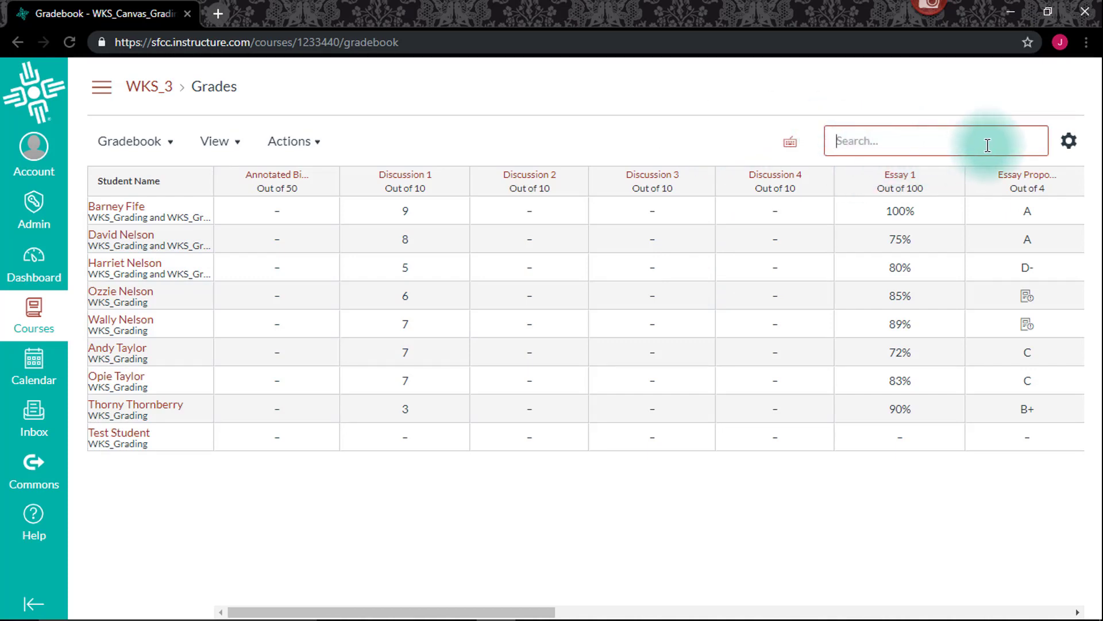
- Review the gradebook settings for late policies and grade posting policy, leaving them without saving
click(1068, 140)
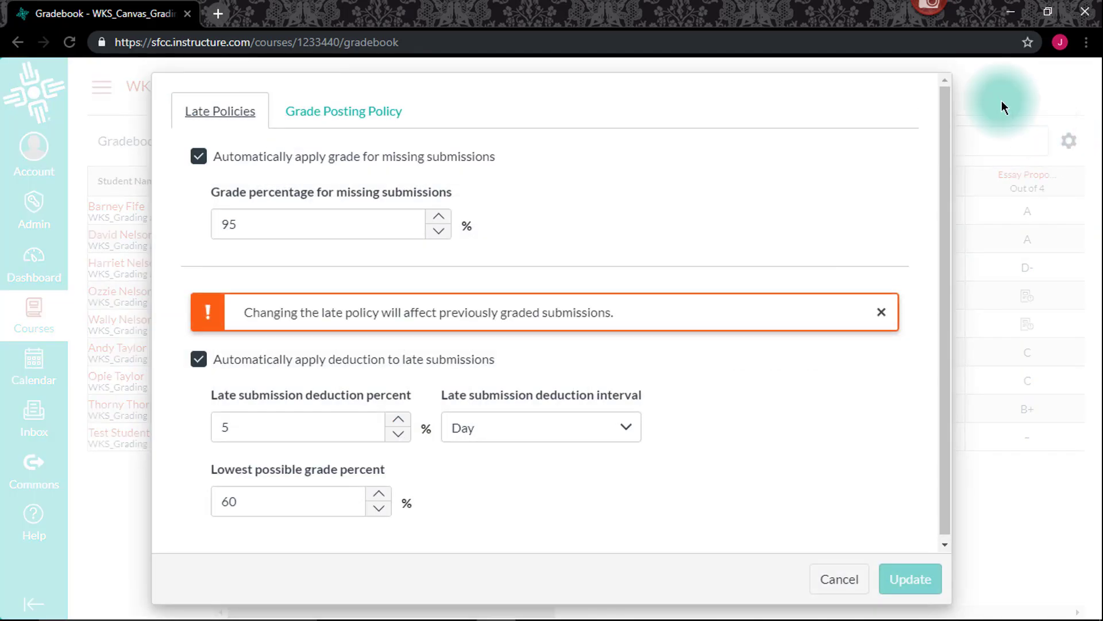
click(352, 115)
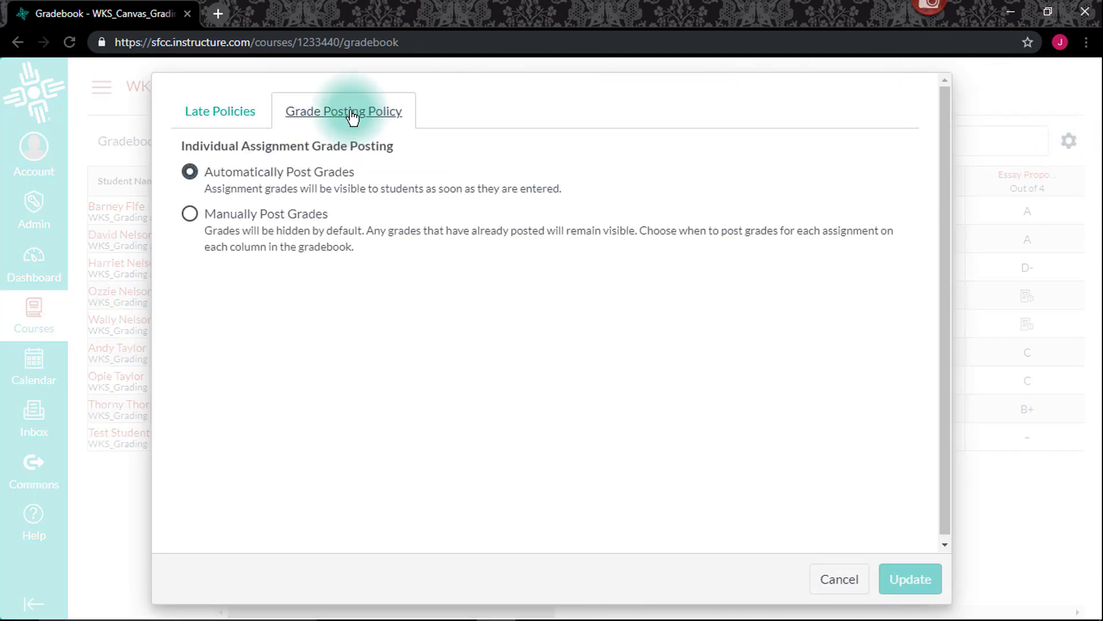
click(227, 112)
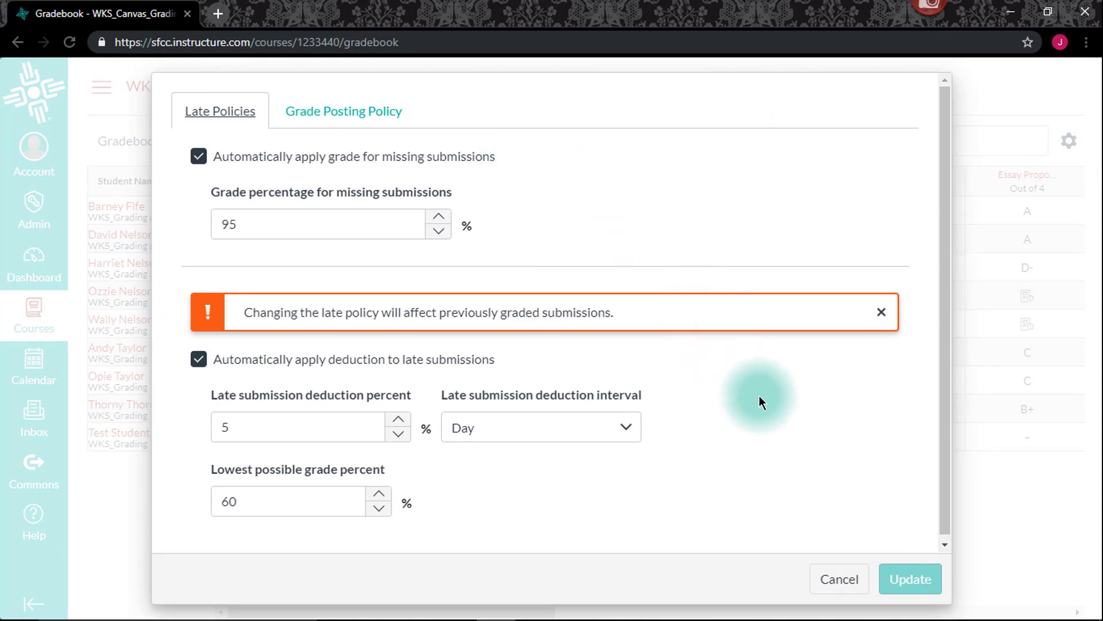
click(839, 580)
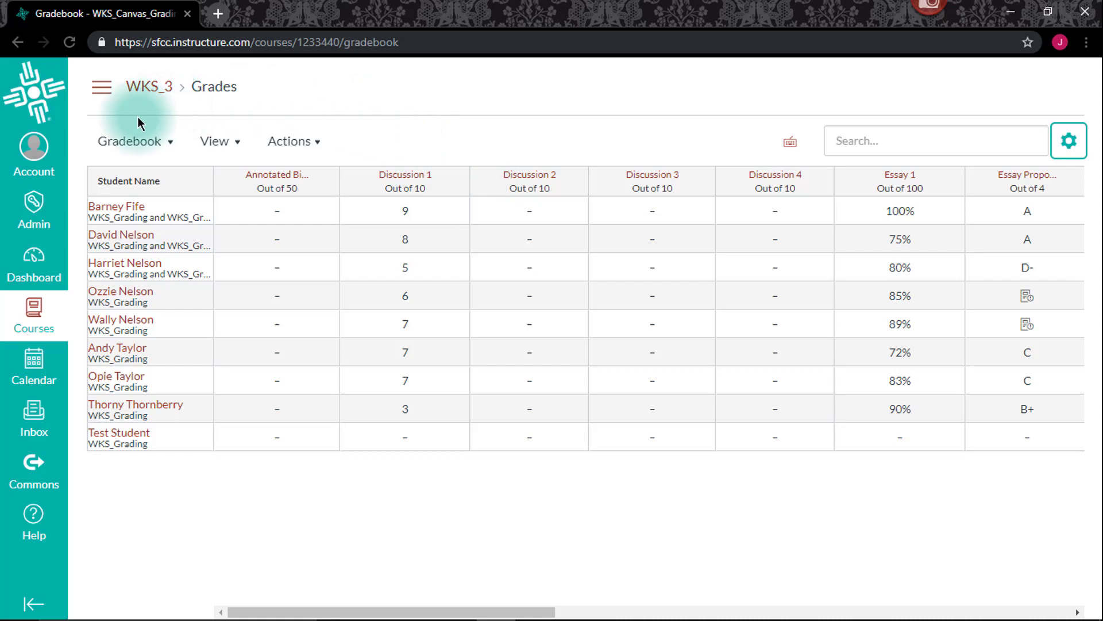
- Switch the gradebook to Individual View, examine its global settings and content selection sections, and return to the full gradebook
click(171, 142)
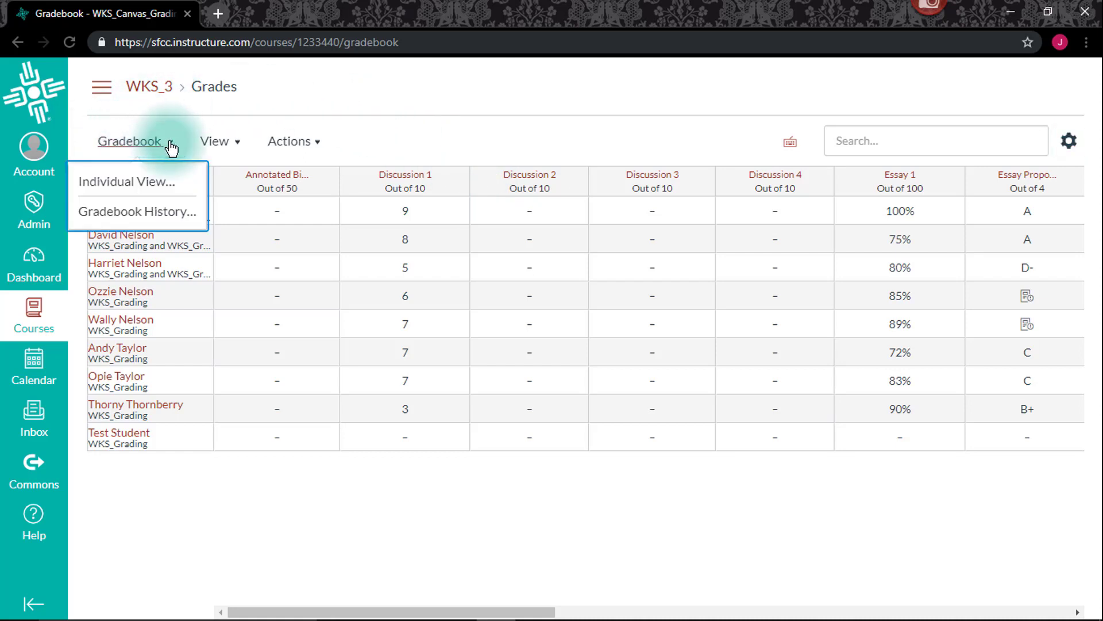
click(136, 184)
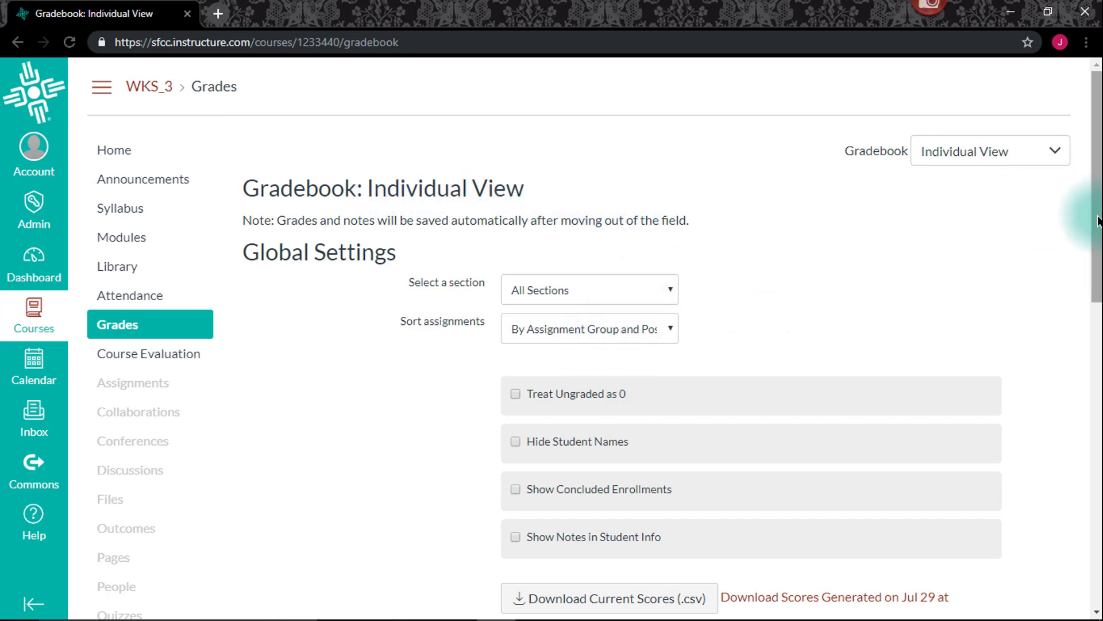
scroll(1092, 350, down, 4)
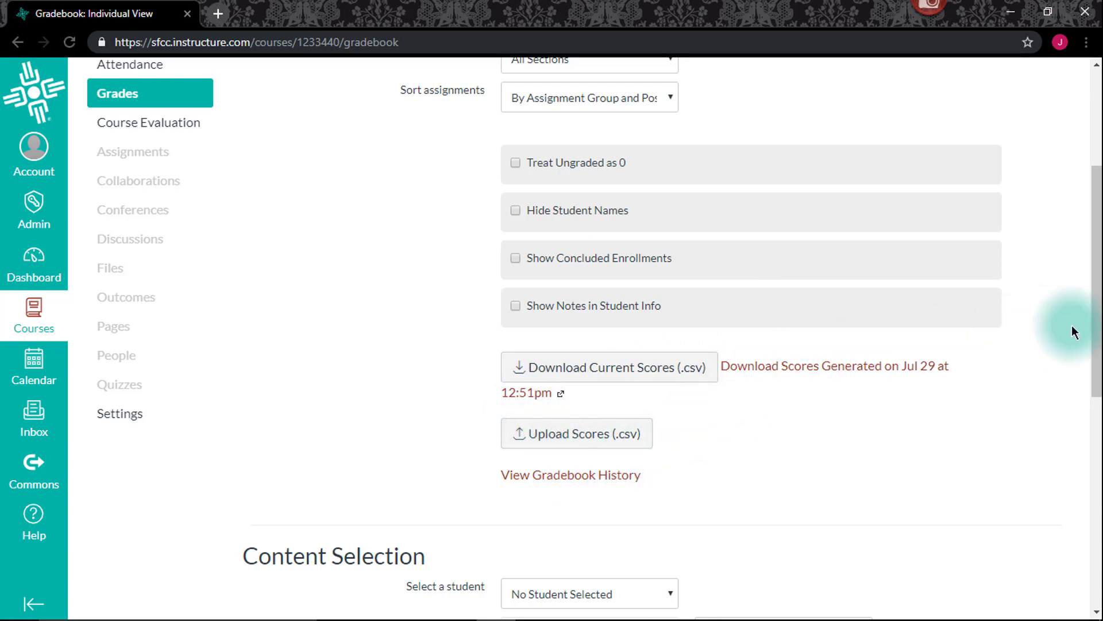
drag(1094, 348, 1095, 528)
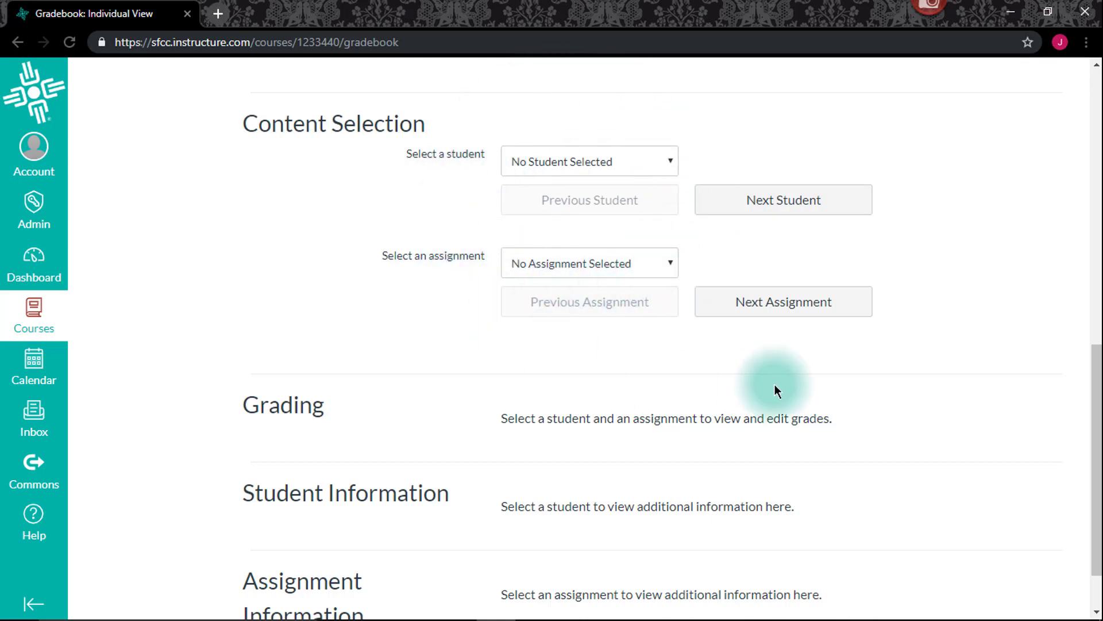
drag(1098, 419, 1097, 173)
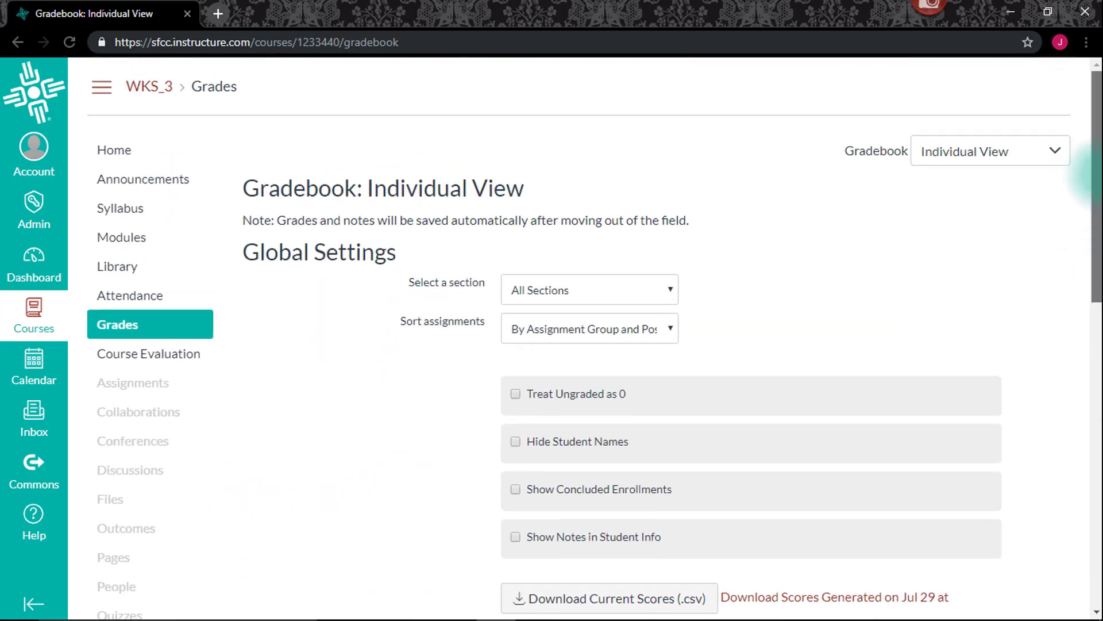
click(1049, 149)
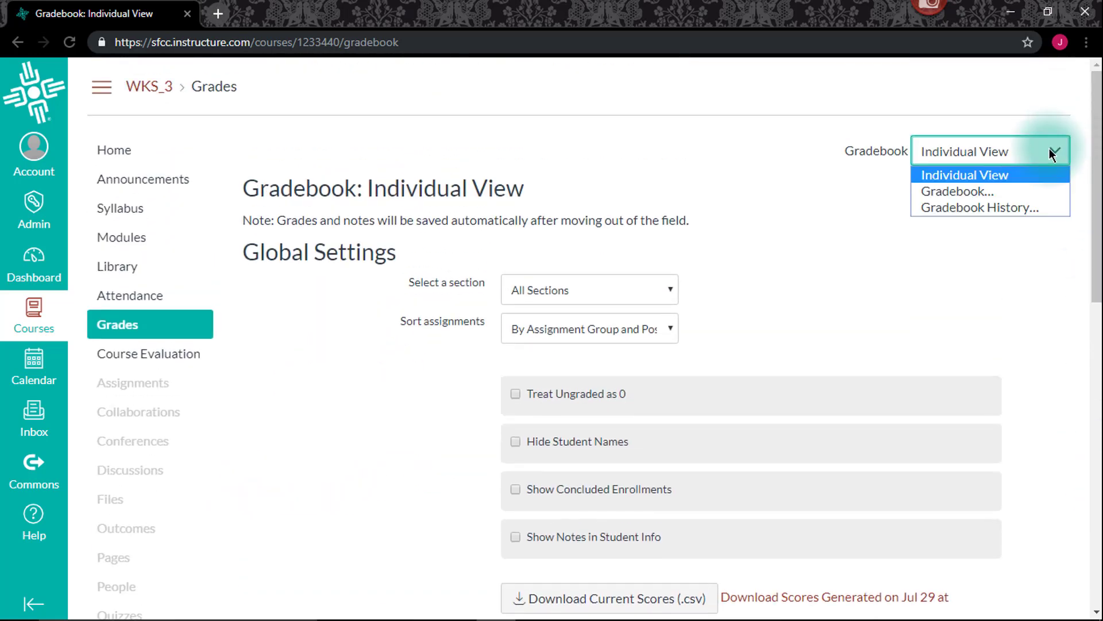
click(953, 192)
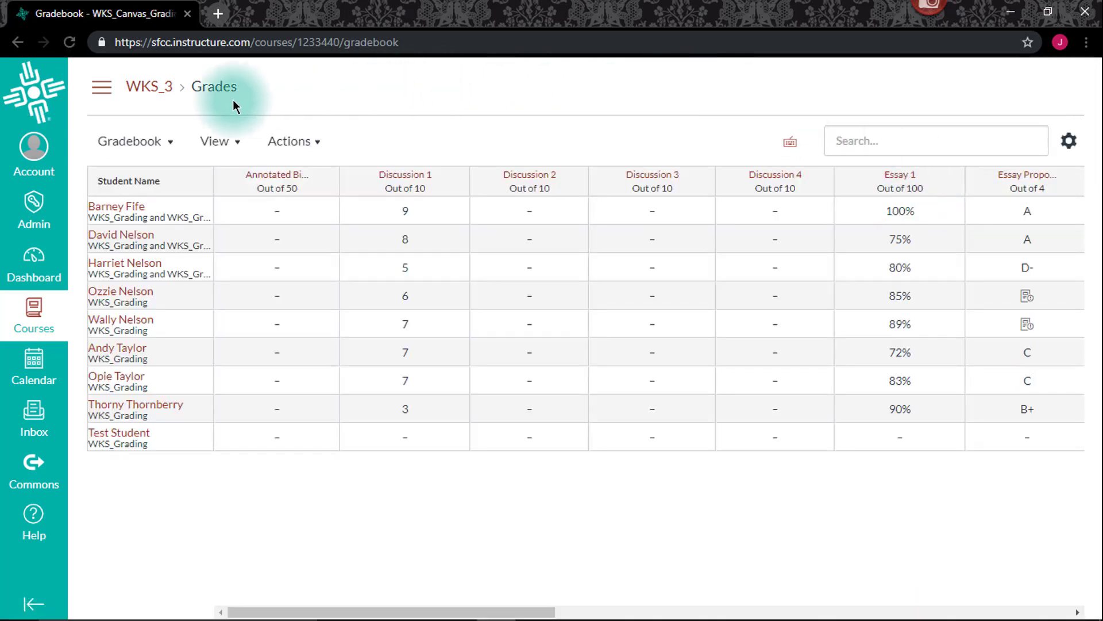
- Open Gradebook History, examine its student, grader, assignment and date filters and the logged grade changes, and return to the gradebook
click(169, 144)
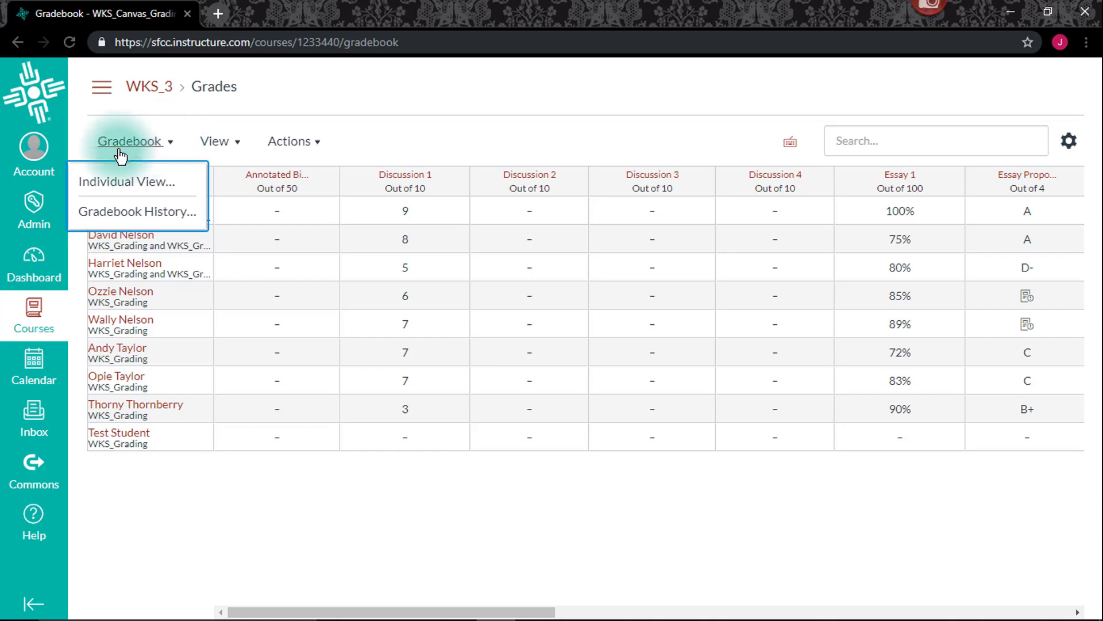
click(127, 222)
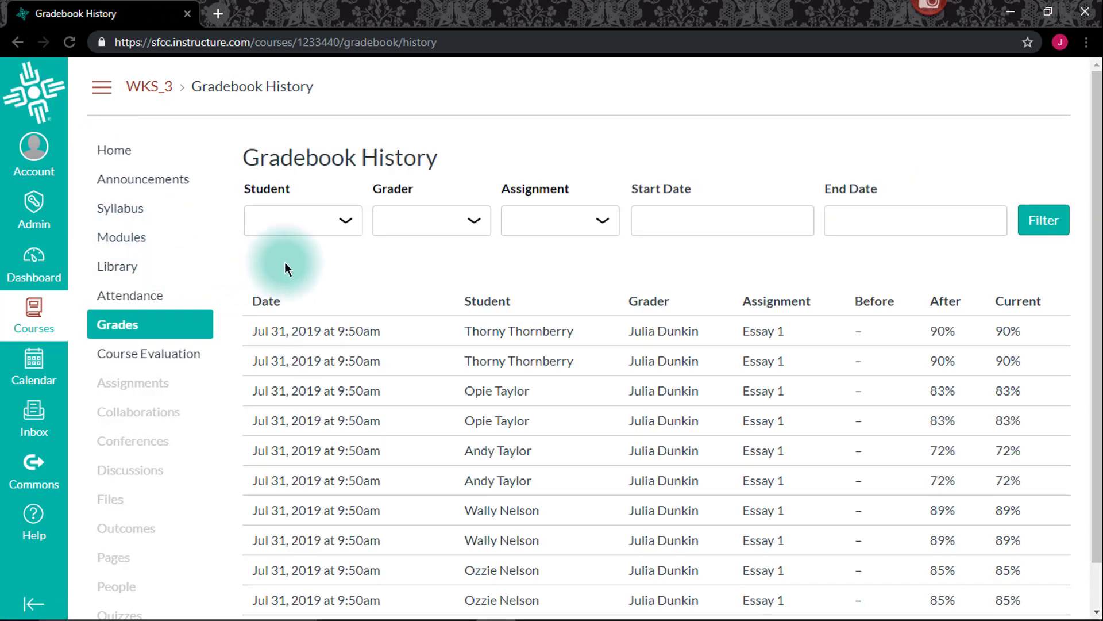
click(347, 220)
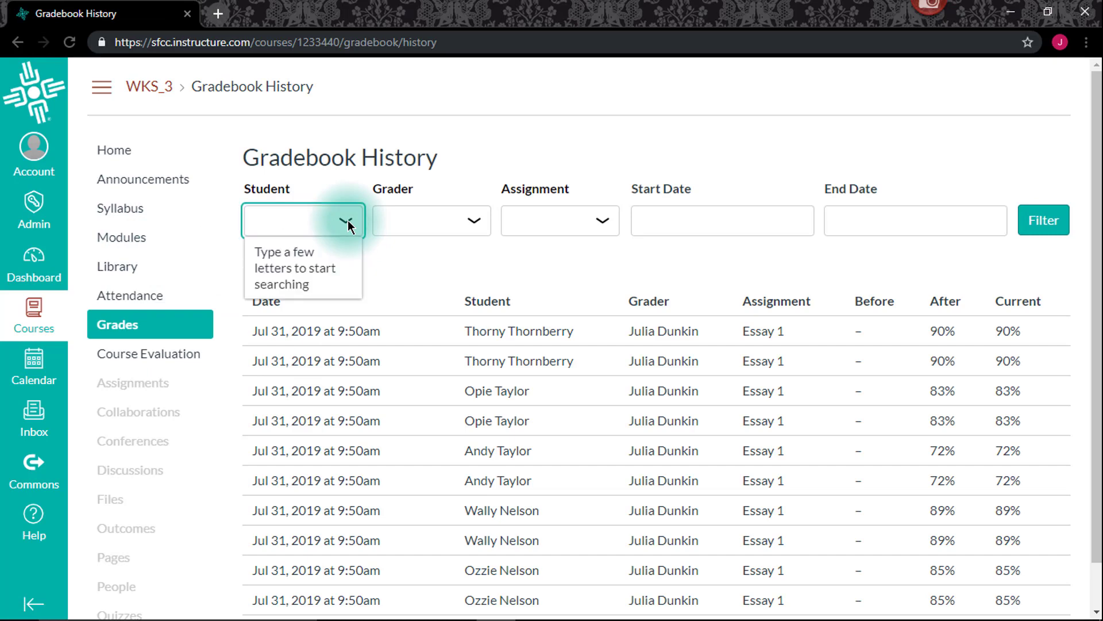
click(481, 222)
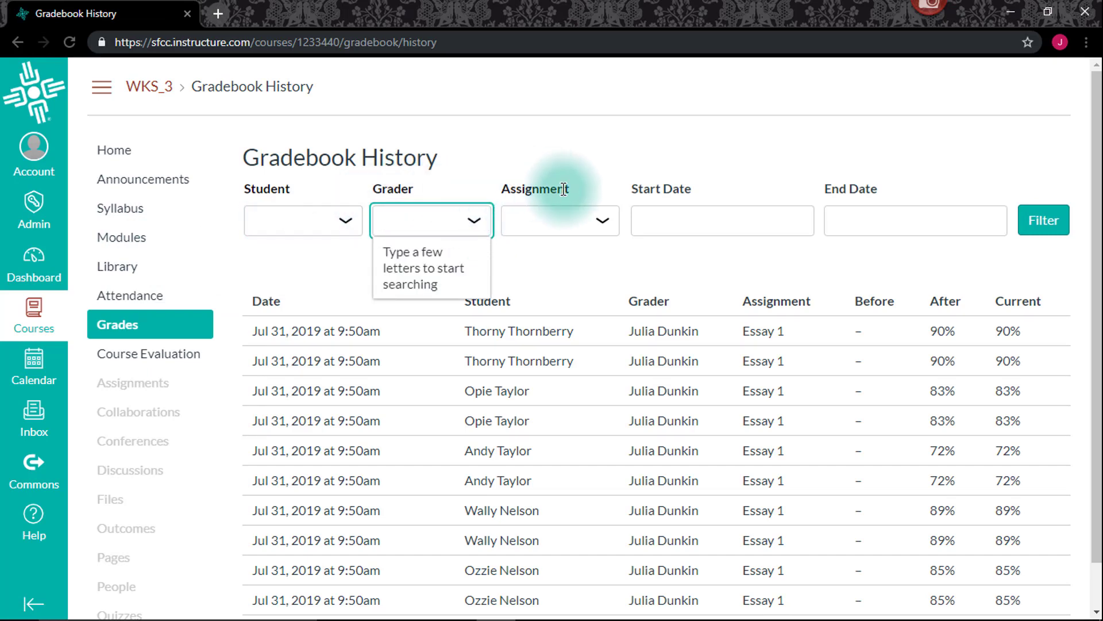
click(608, 226)
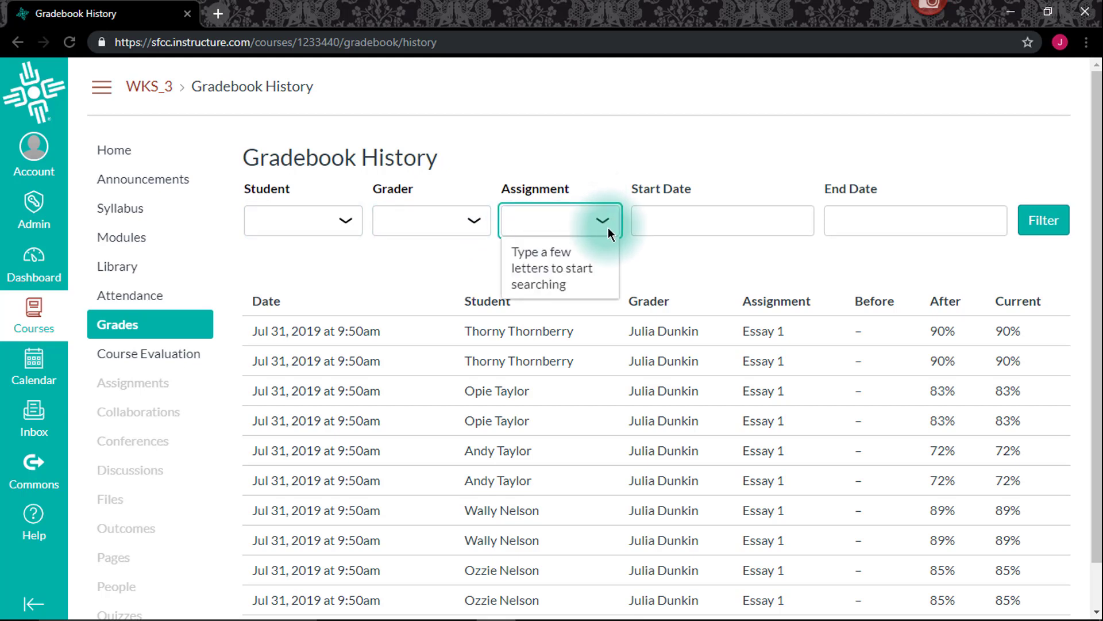
click(649, 220)
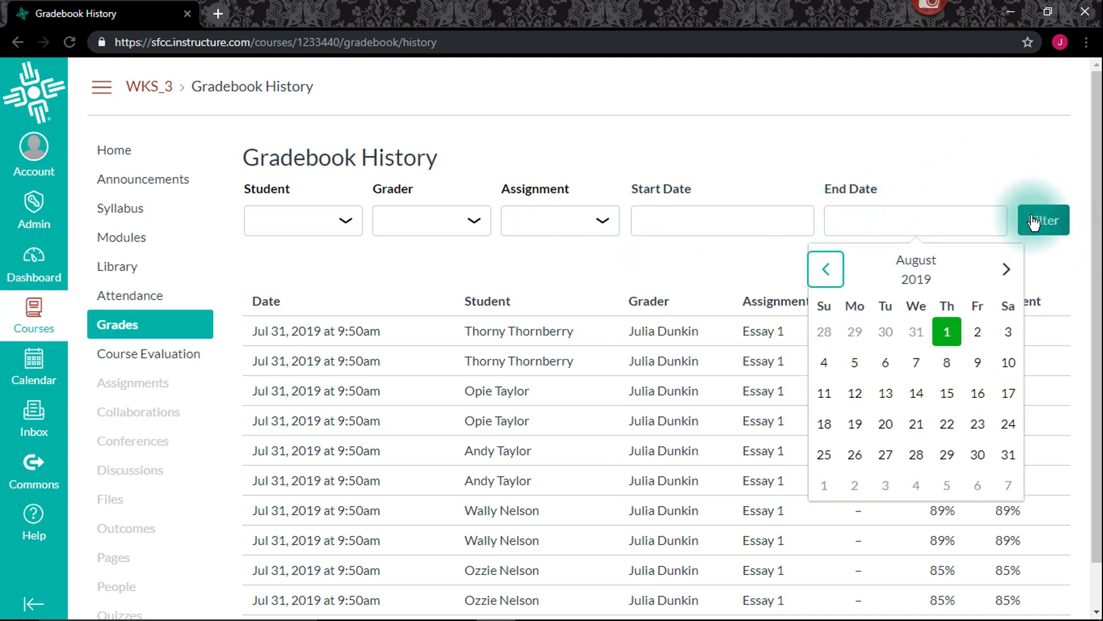
click(1052, 264)
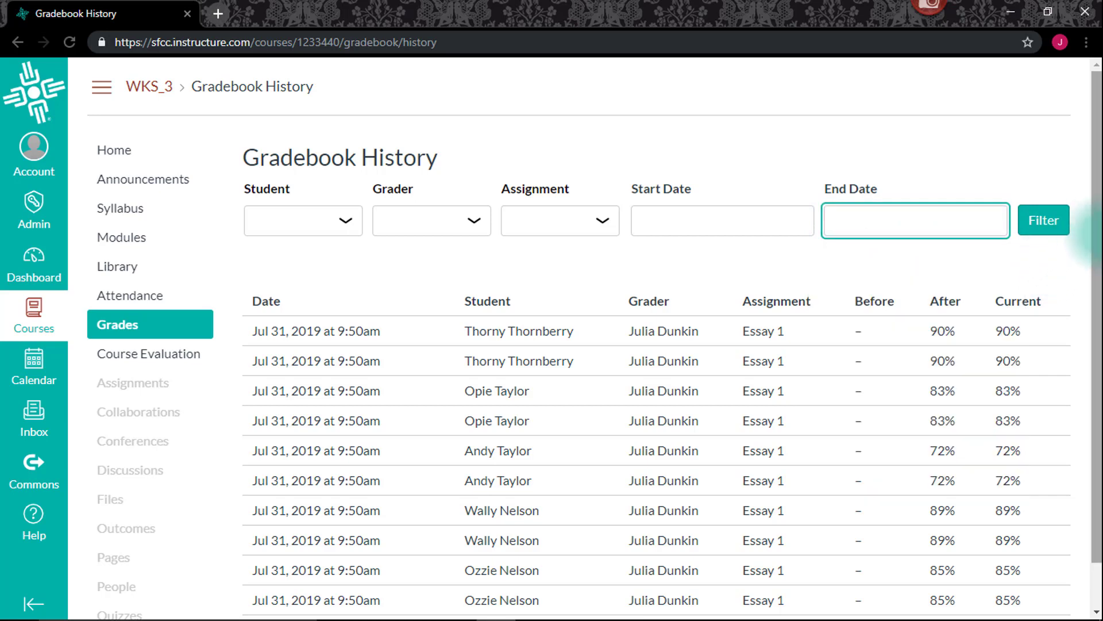
scroll(1095, 235, down, 3)
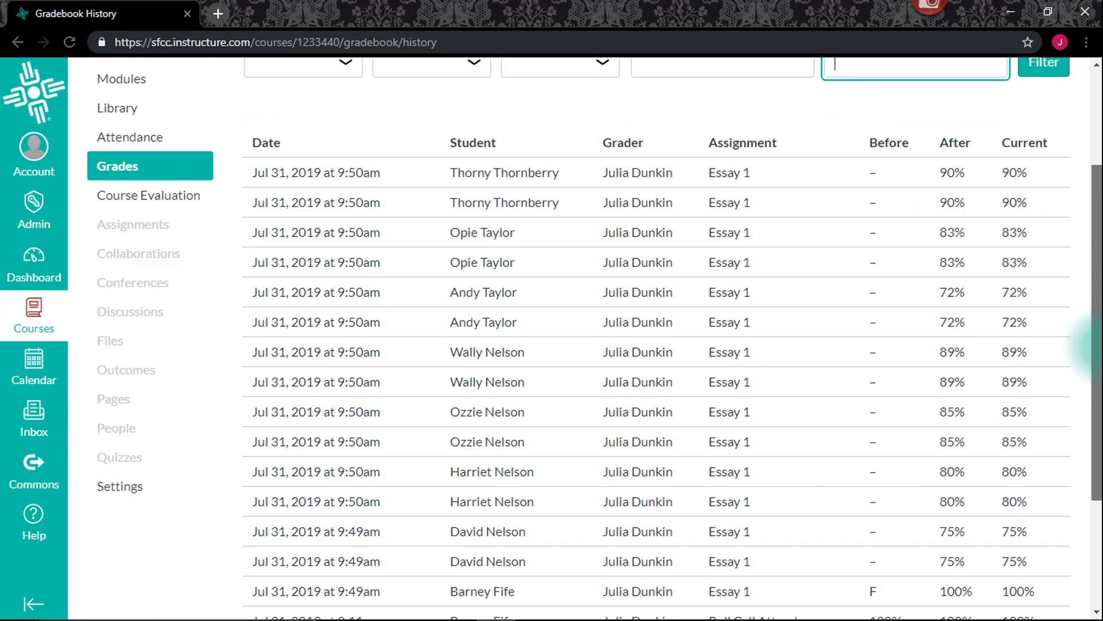
drag(1095, 347, 1095, 296)
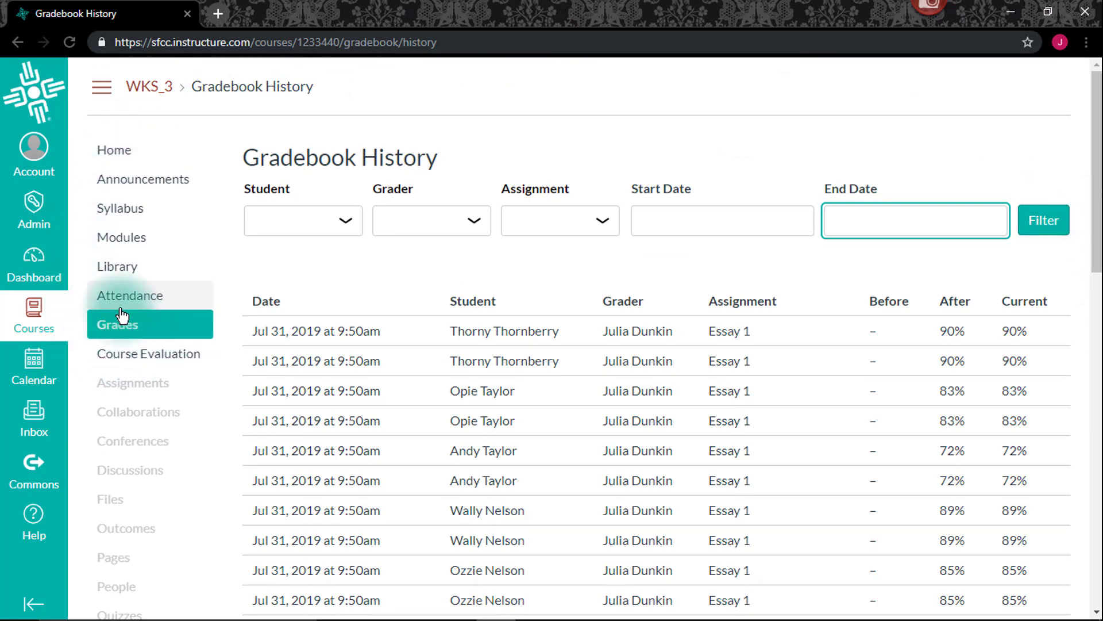
click(151, 330)
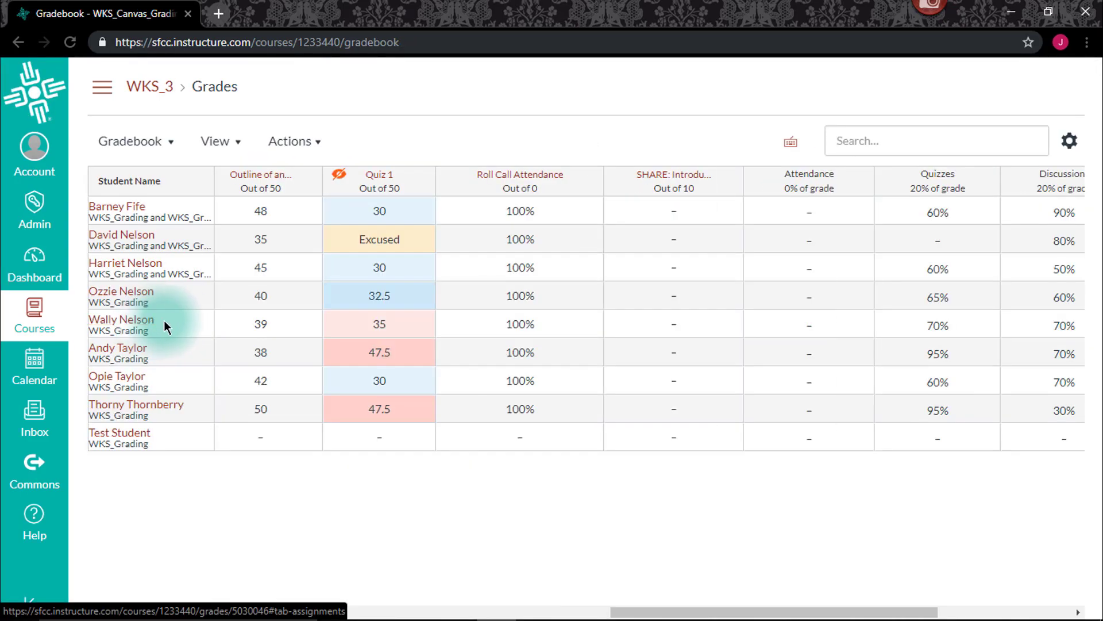
- Add a module filter to the gradebook and limit the displayed assignments to Module 1
click(238, 148)
mouse_move(170, 197)
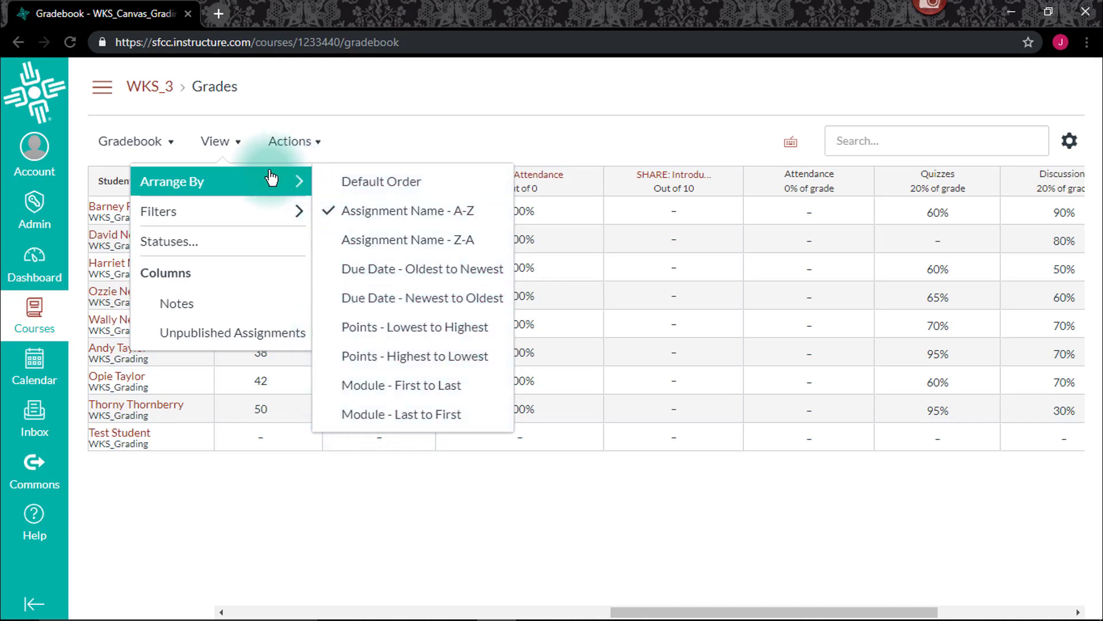
mouse_move(235, 226)
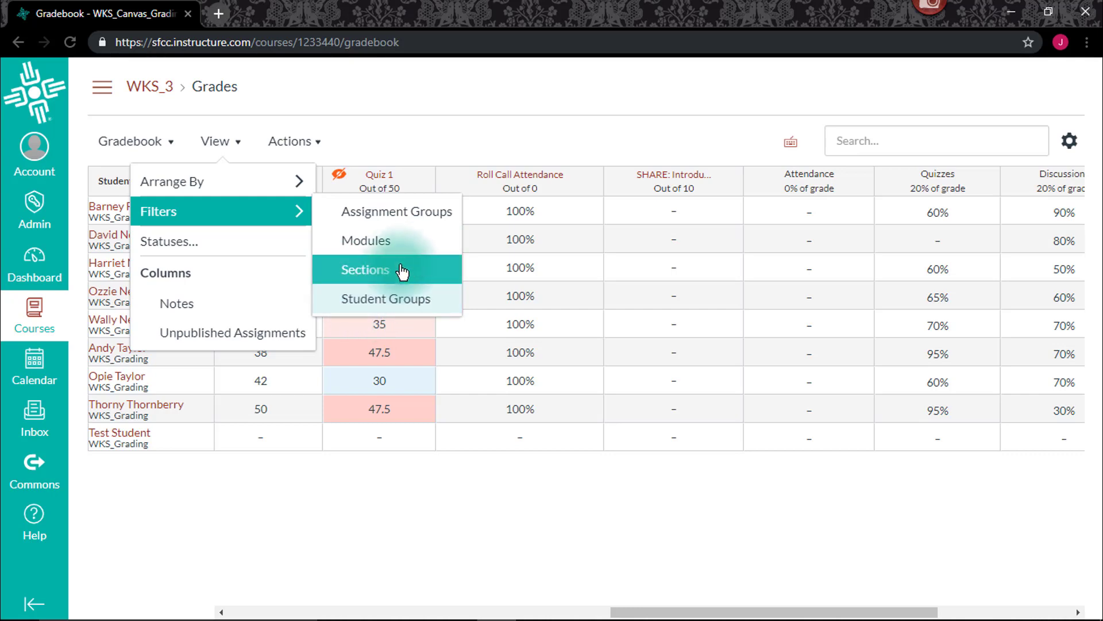
click(379, 243)
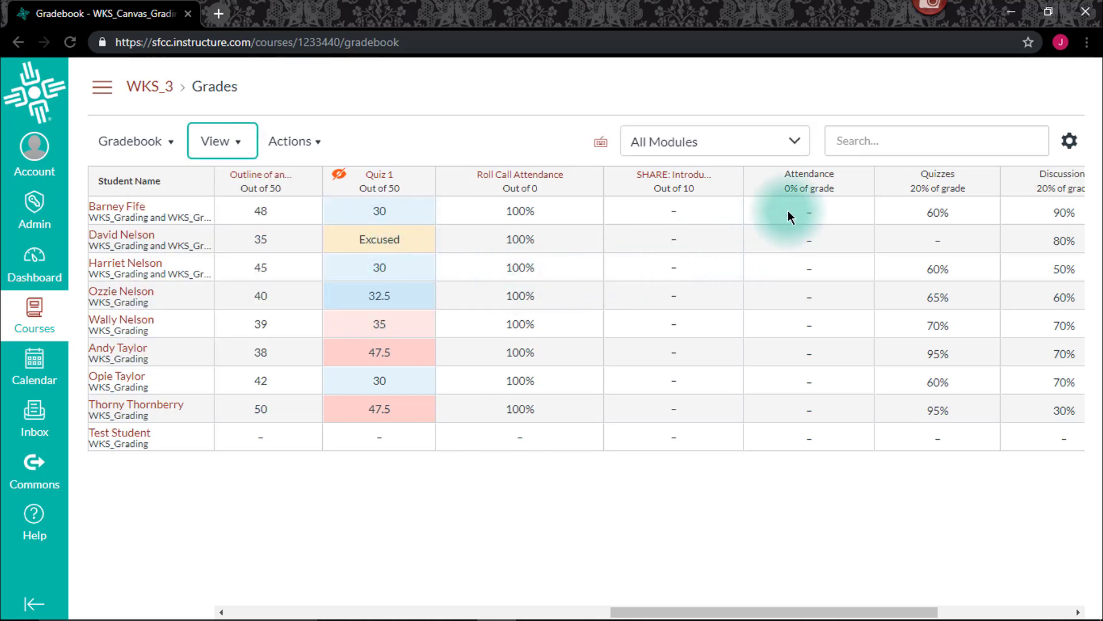
click(795, 143)
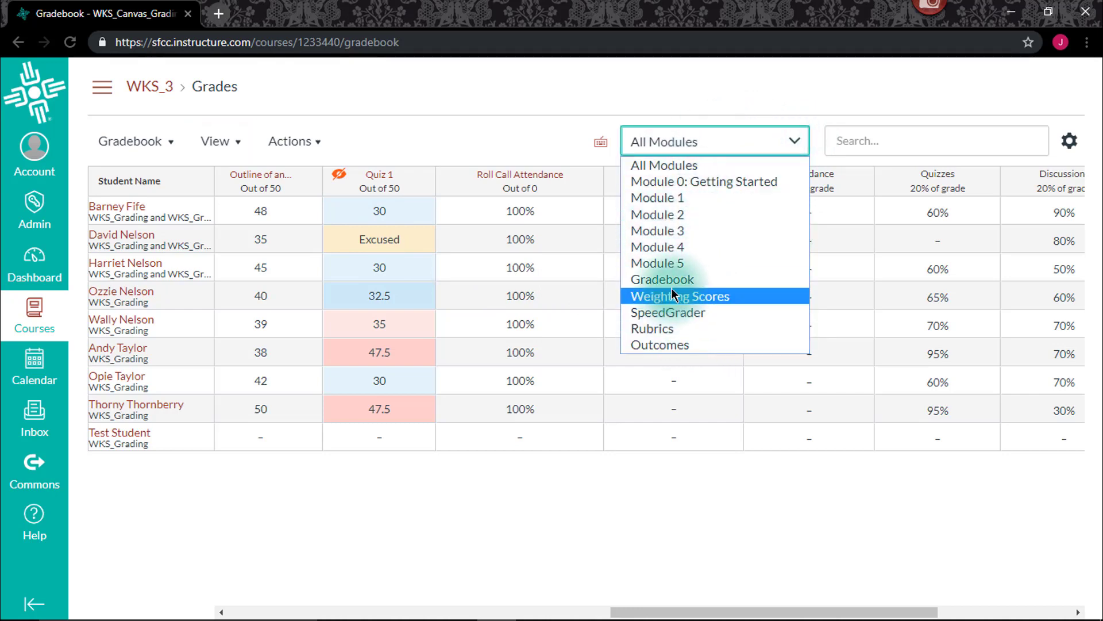
click(664, 198)
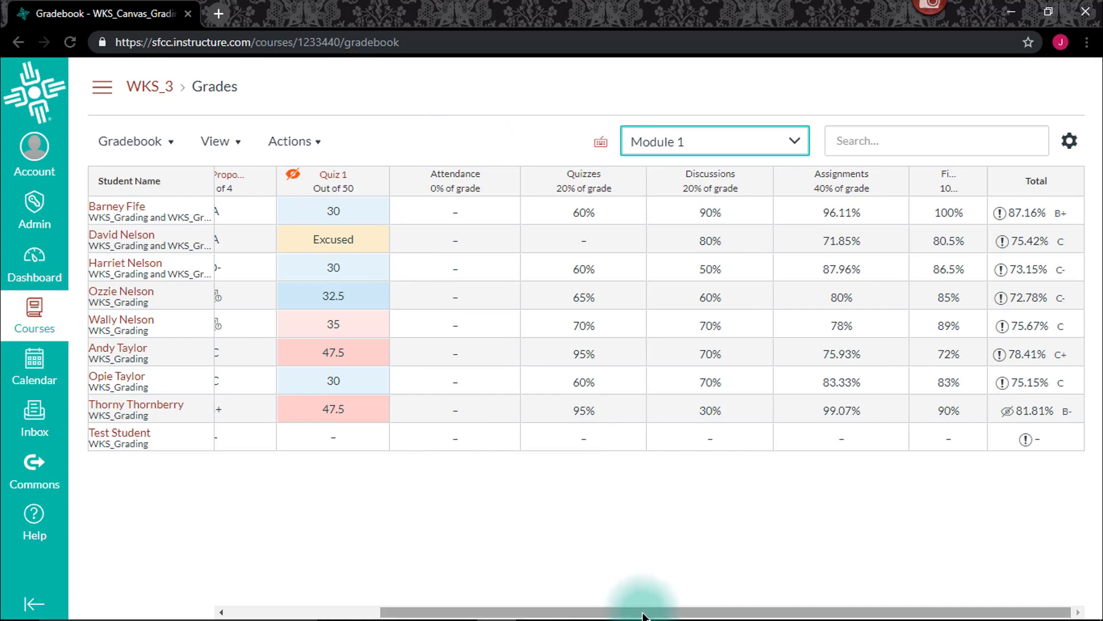
drag(603, 610, 466, 610)
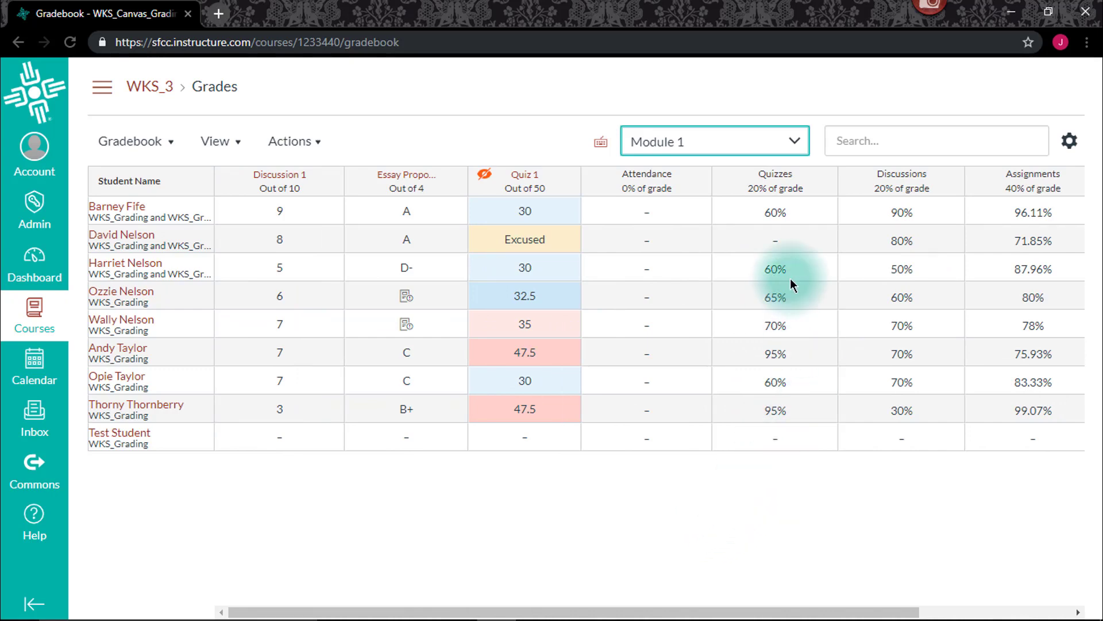
- Set the gradebook's module filter back to All Modules and remove the filter from the gradebook
click(799, 146)
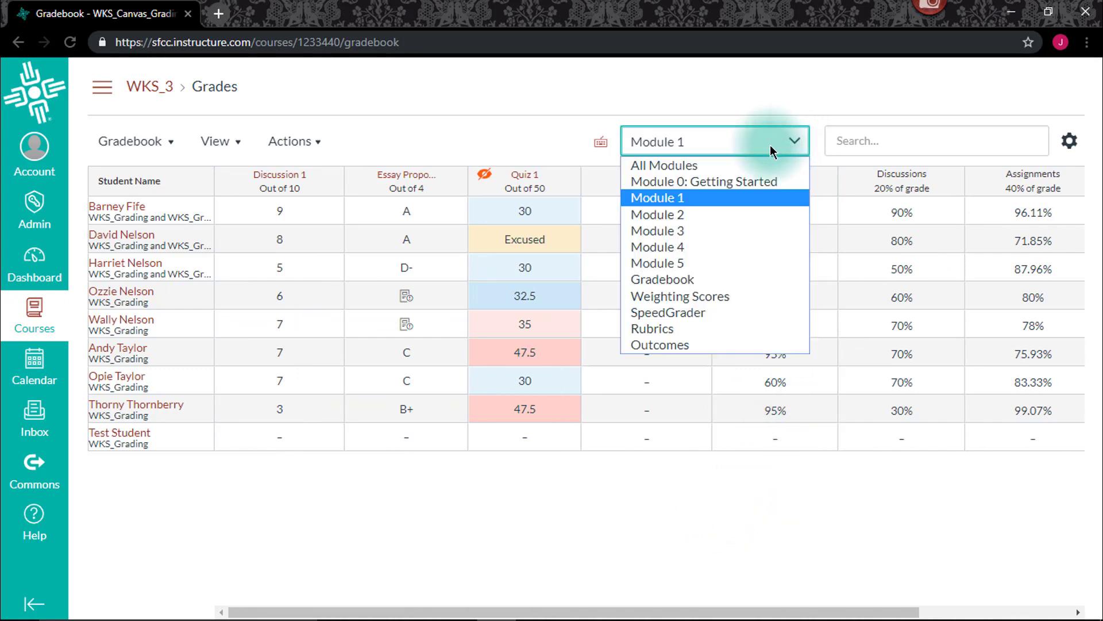
click(723, 170)
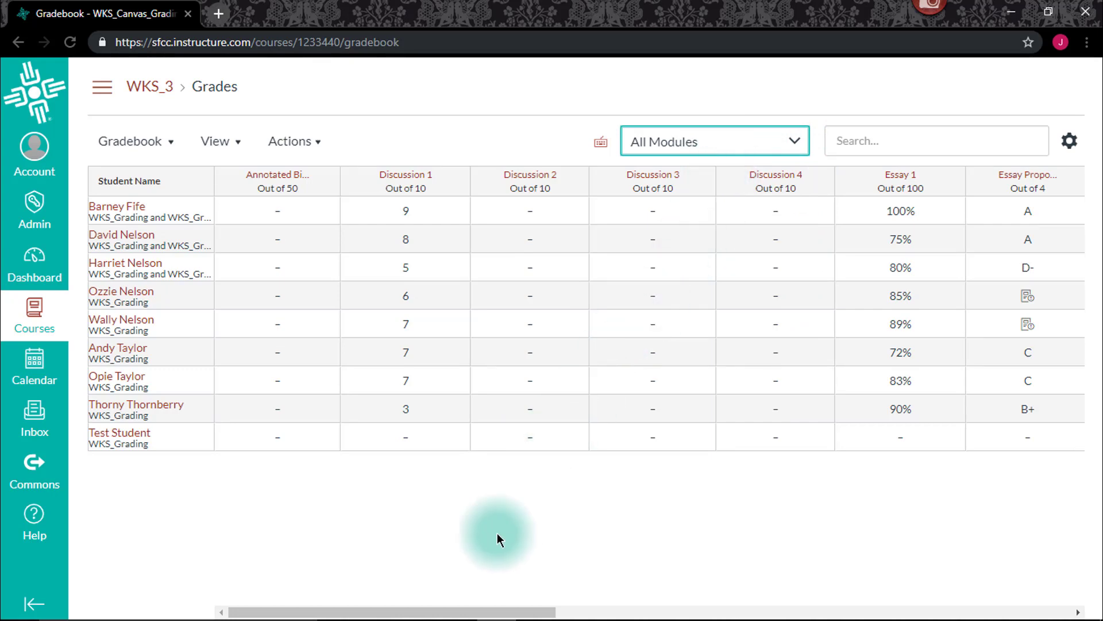
drag(460, 614, 712, 568)
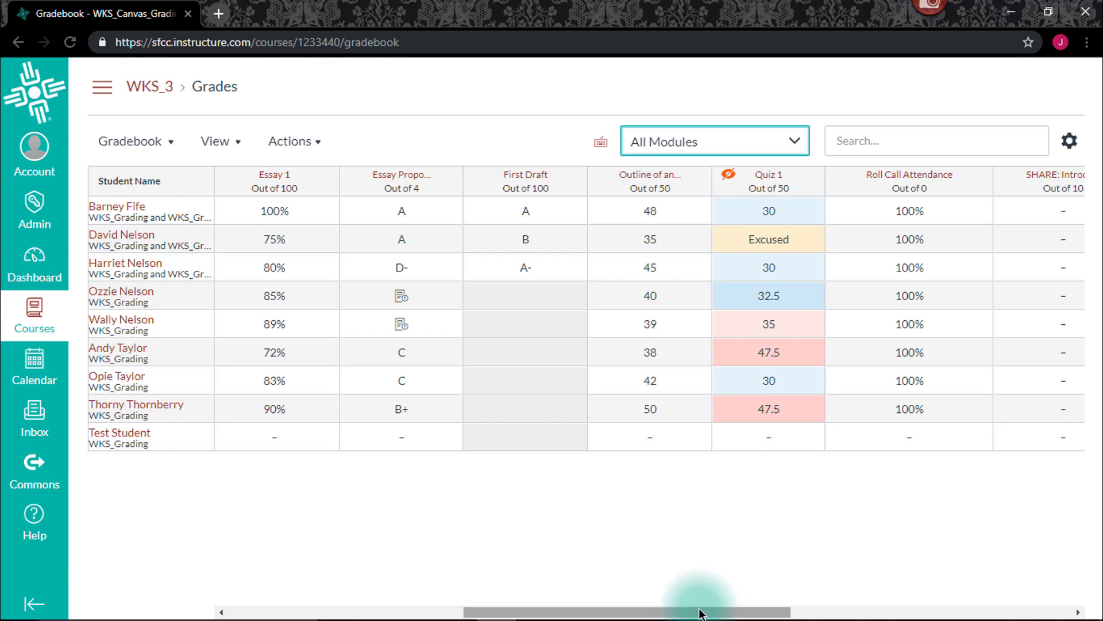
drag(700, 612, 839, 611)
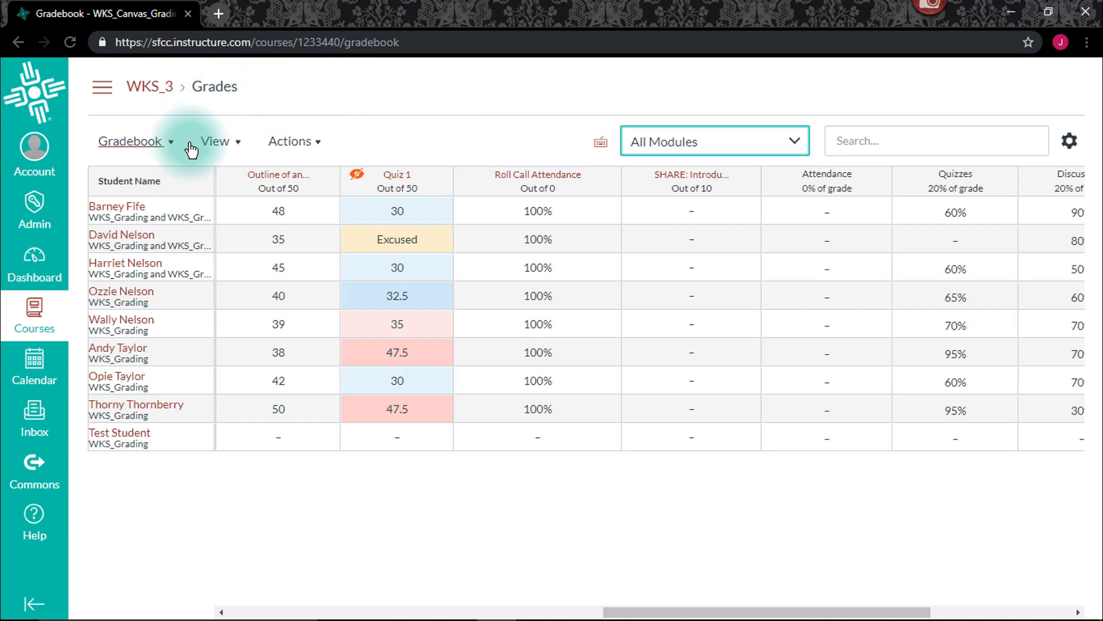
click(218, 156)
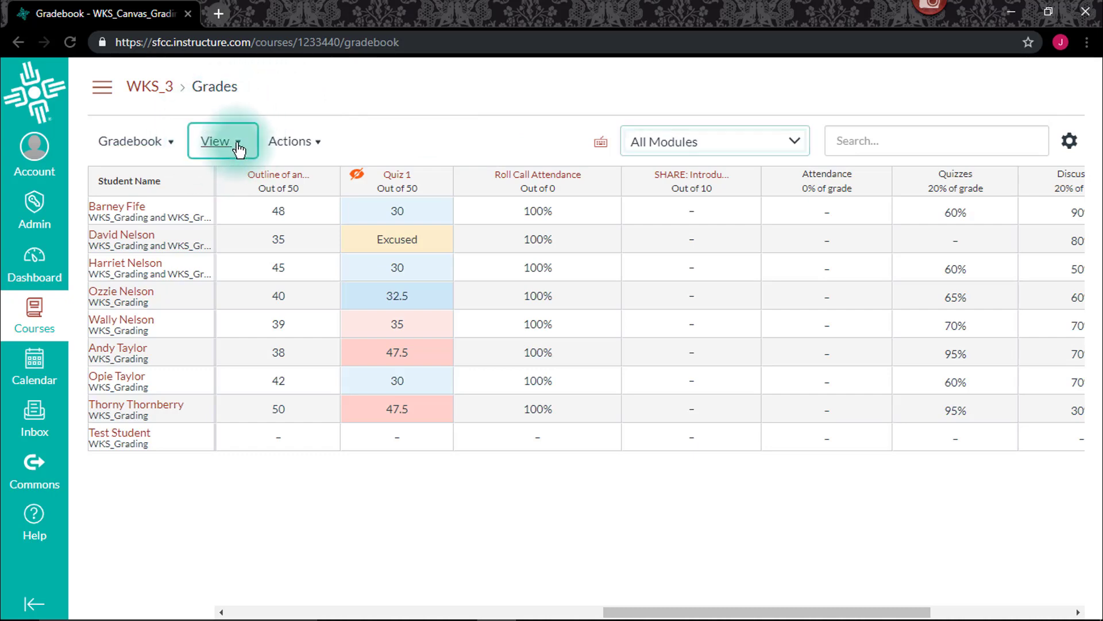
mouse_move(234, 214)
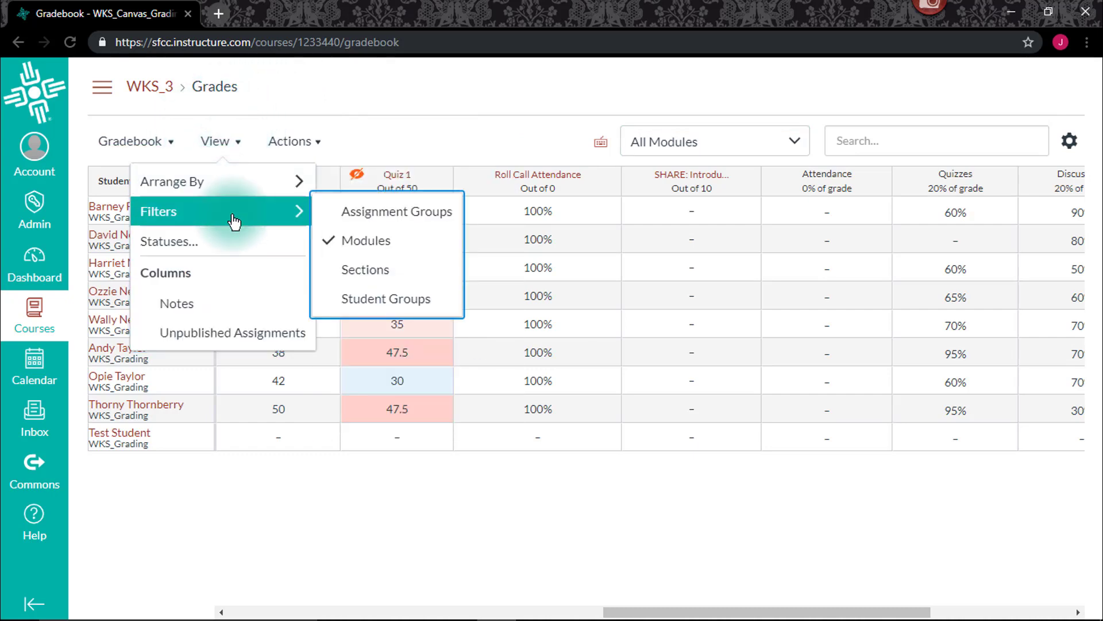
click(368, 247)
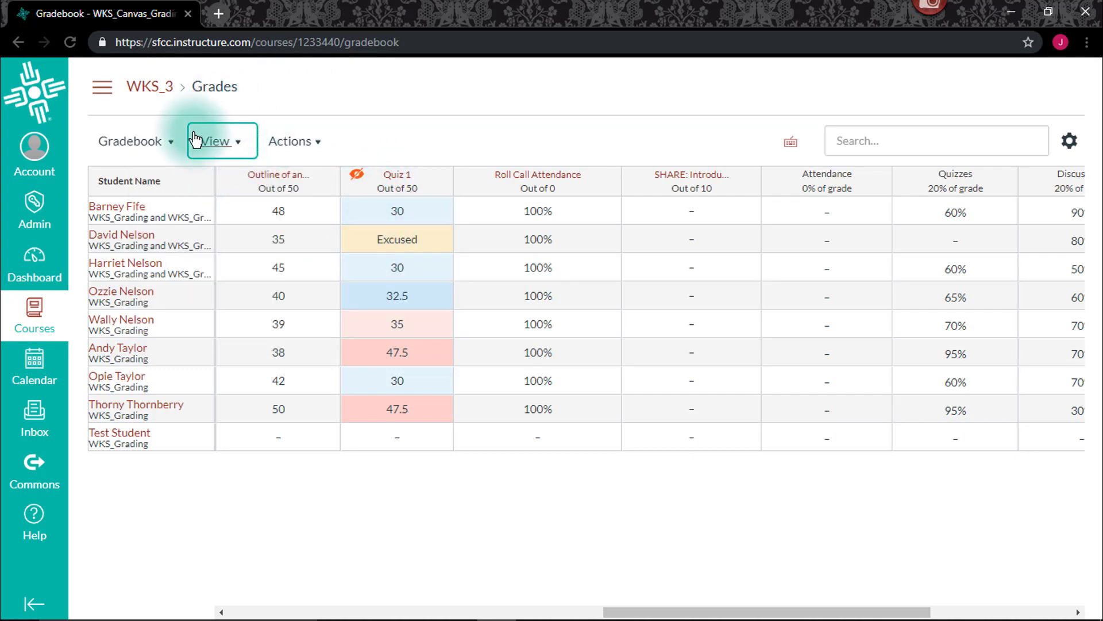
- Change the gradebook color of the Missing status to #F0E8EF and close the status settings
click(240, 150)
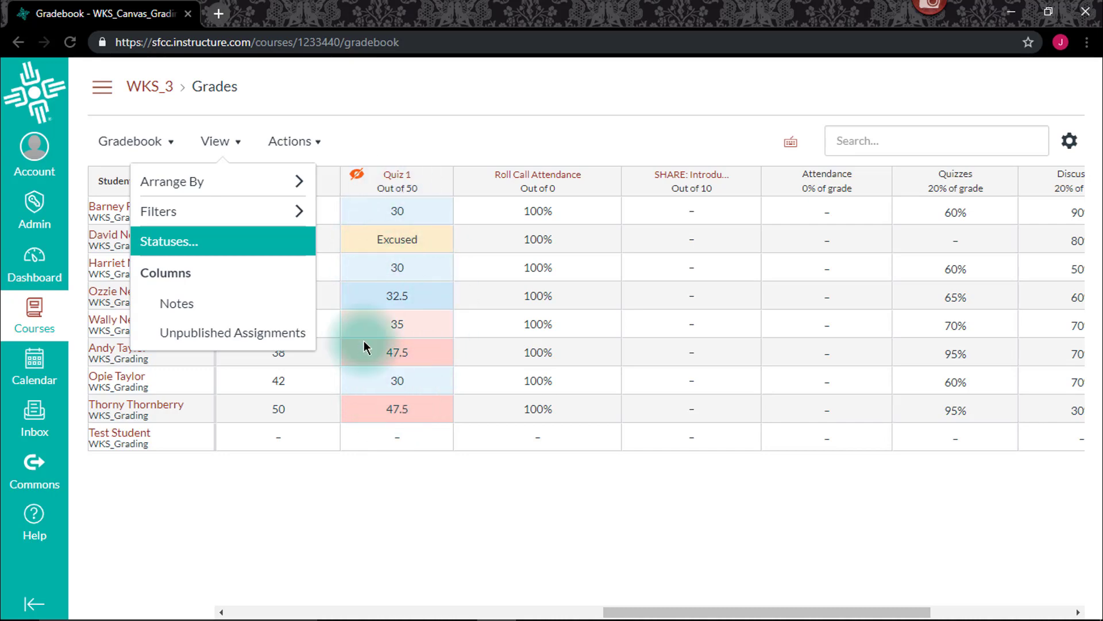
click(261, 240)
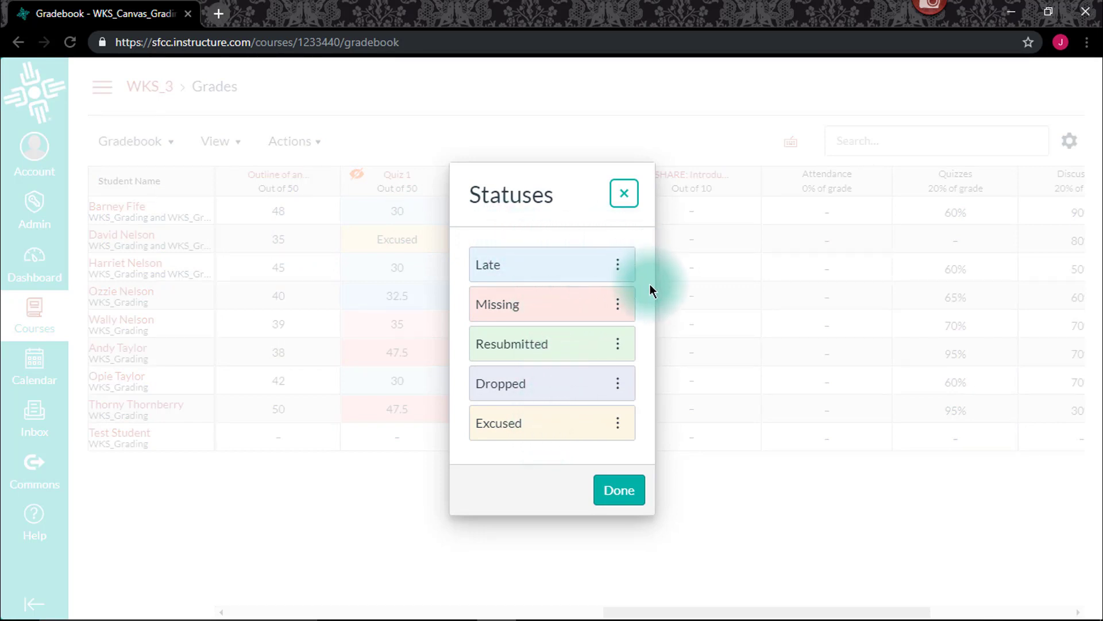
click(616, 307)
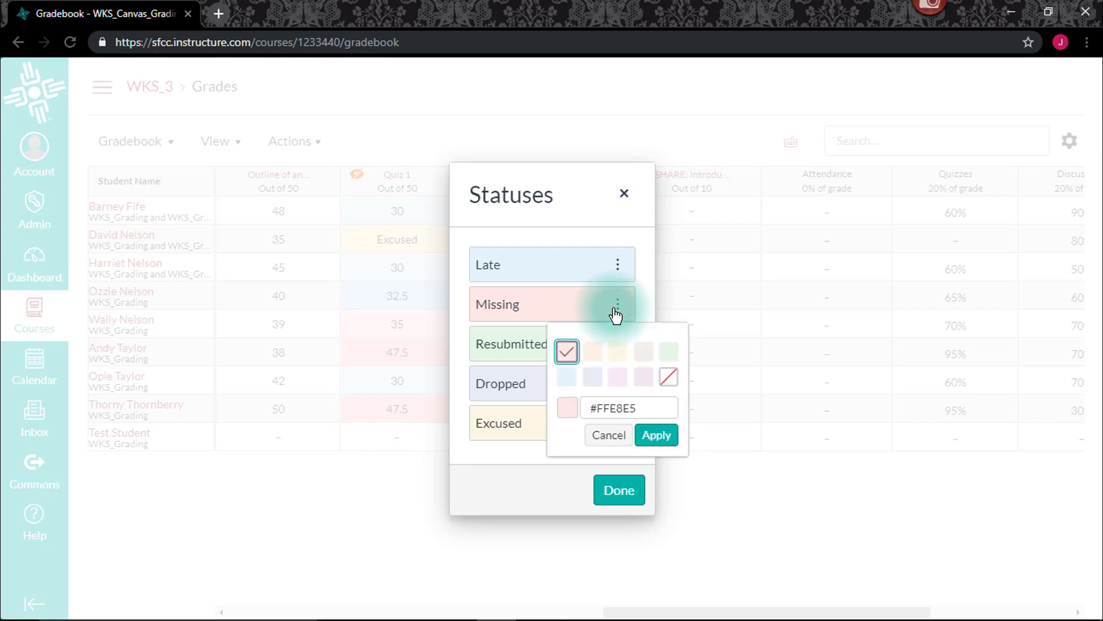
click(644, 377)
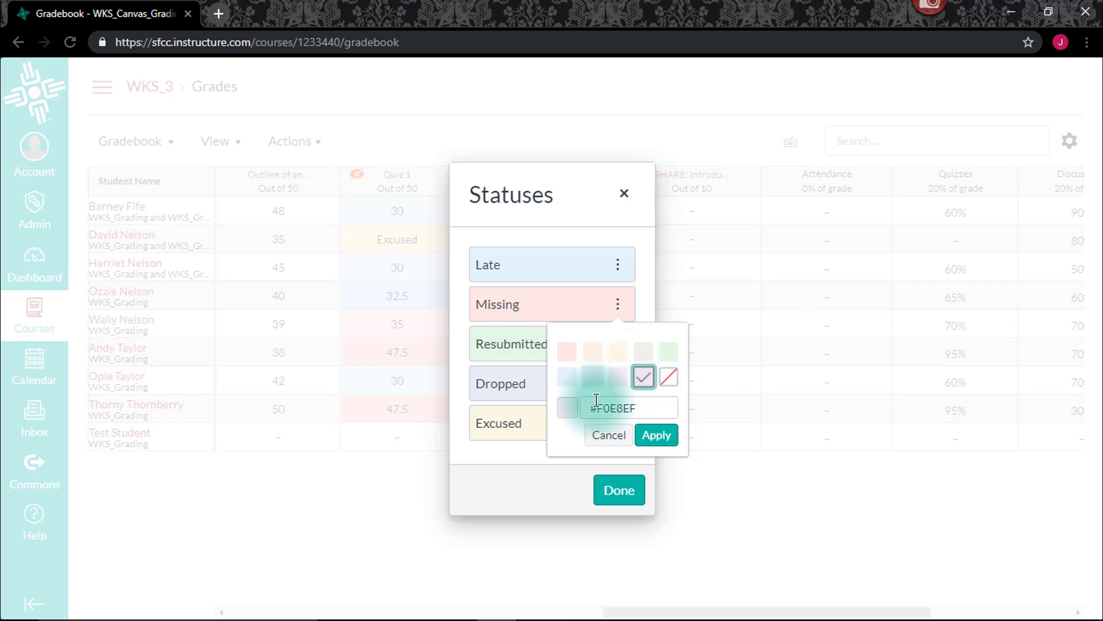
click(661, 443)
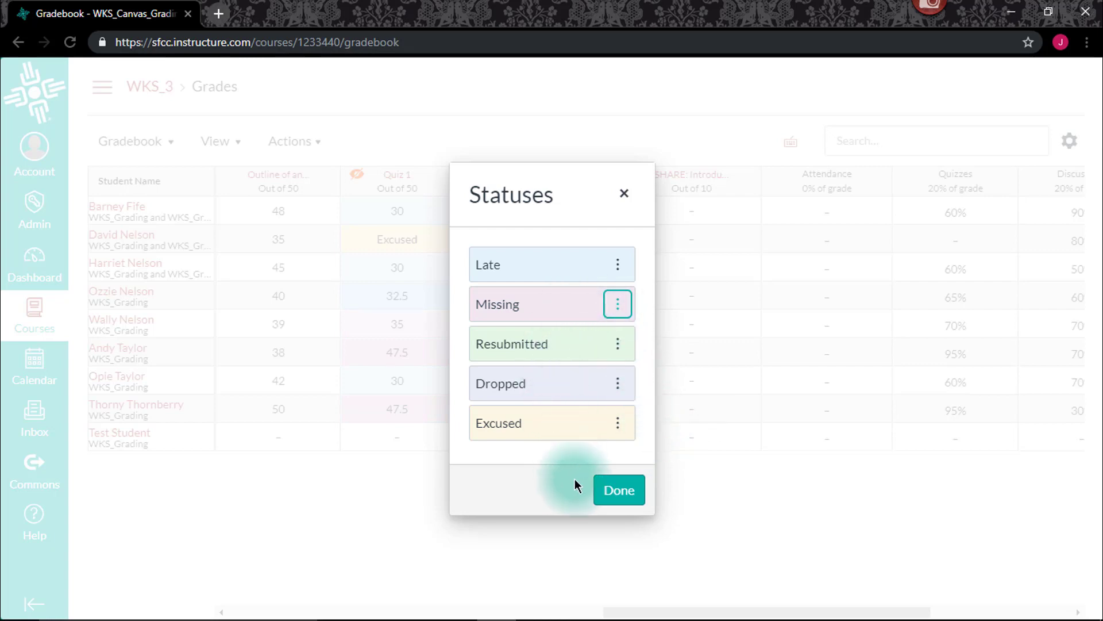
click(621, 493)
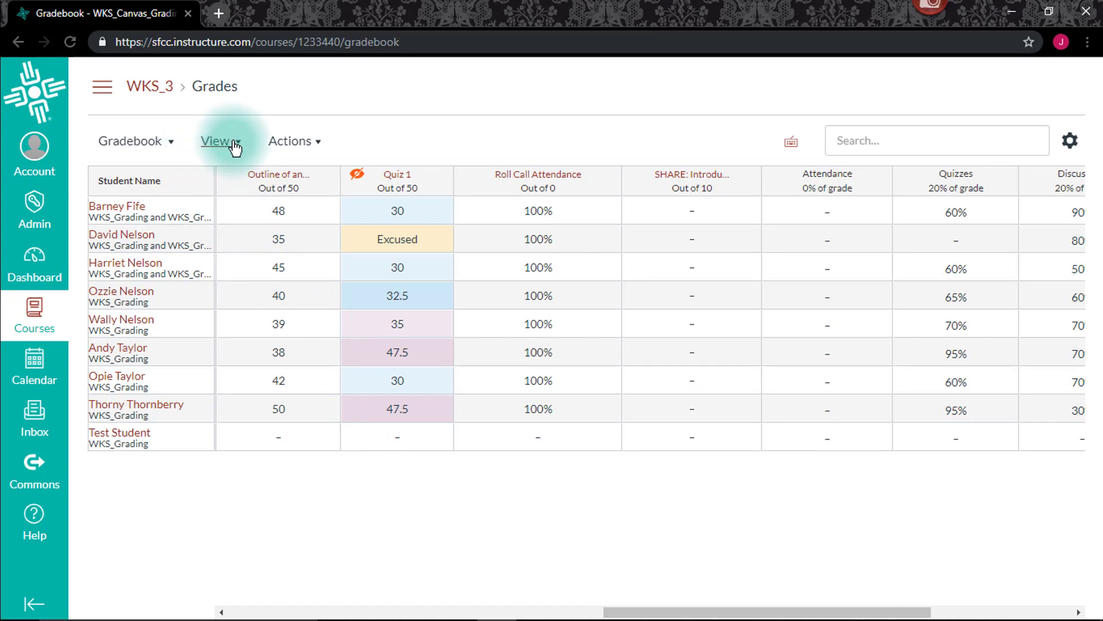
- Show the unpublished assignments as gradebook columns, and check the available grade import and export options
click(199, 143)
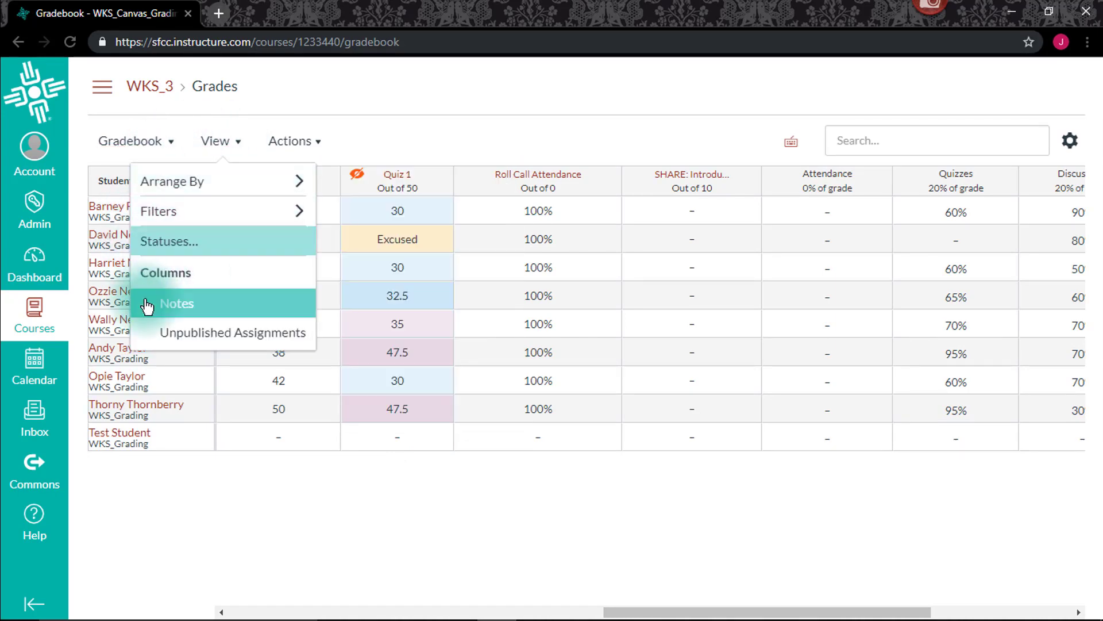
click(181, 338)
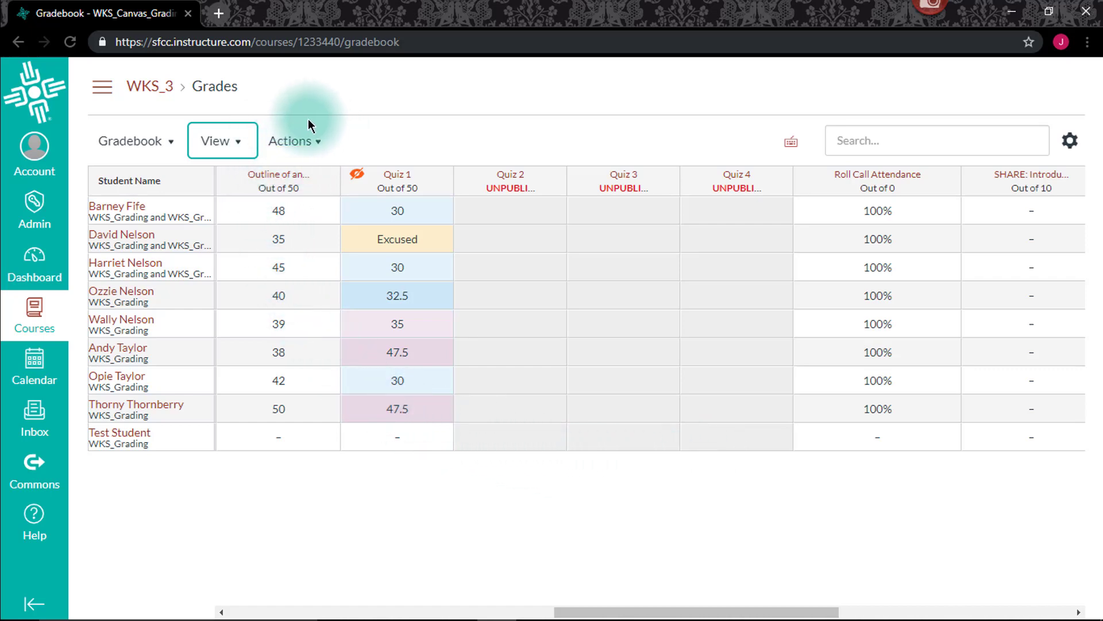
click(316, 142)
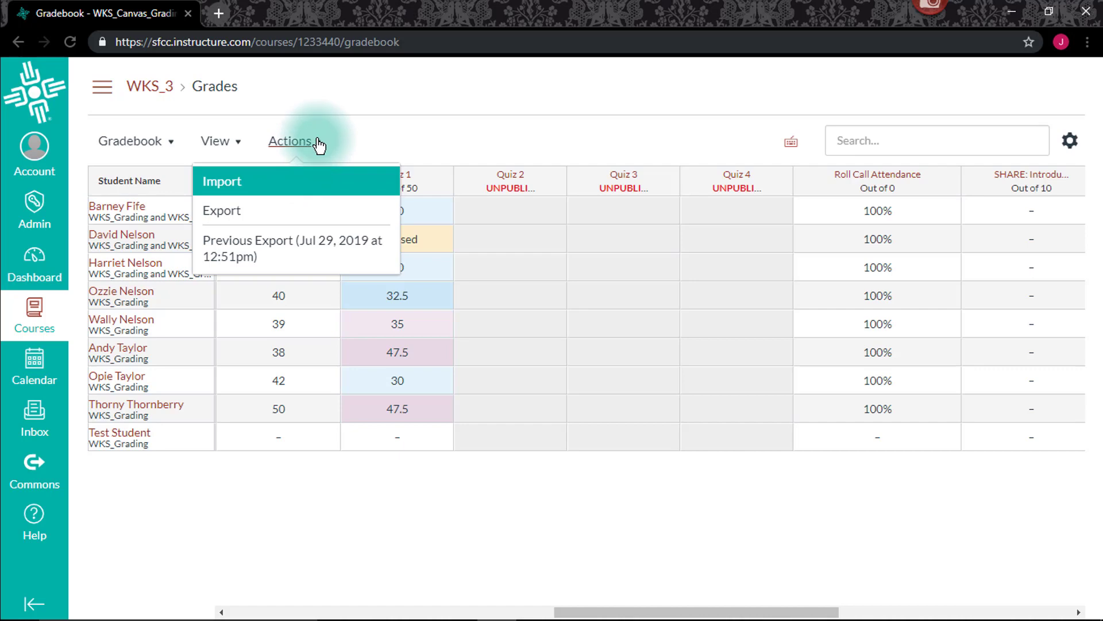
click(342, 138)
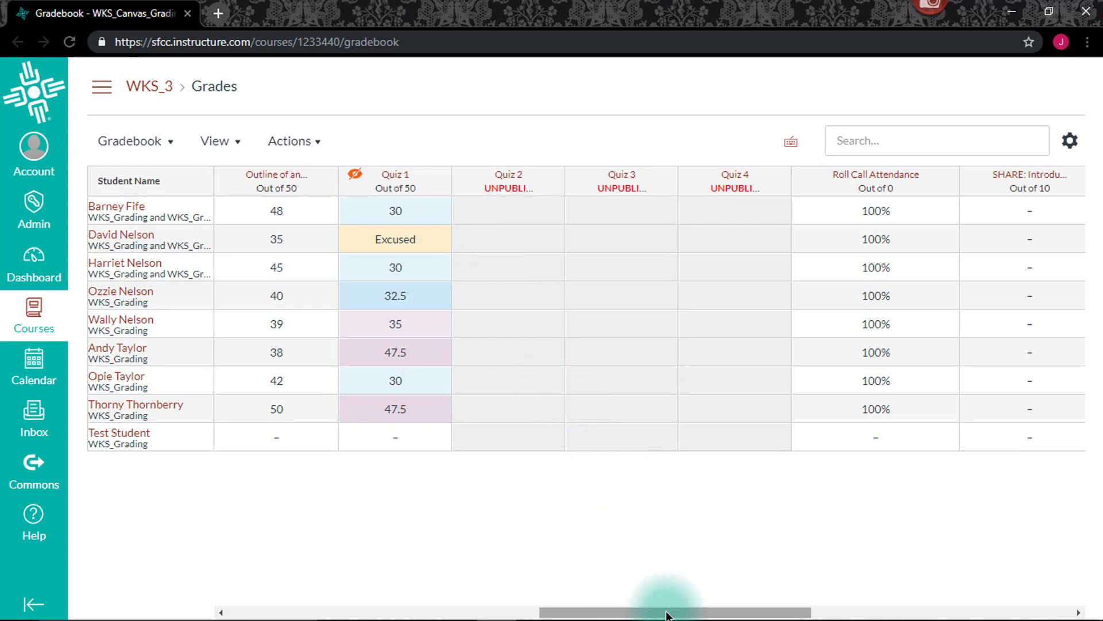
- Enter V, 8 and 3.8 as the Discussion 4 grades of the first three students
drag(662, 613, 509, 613)
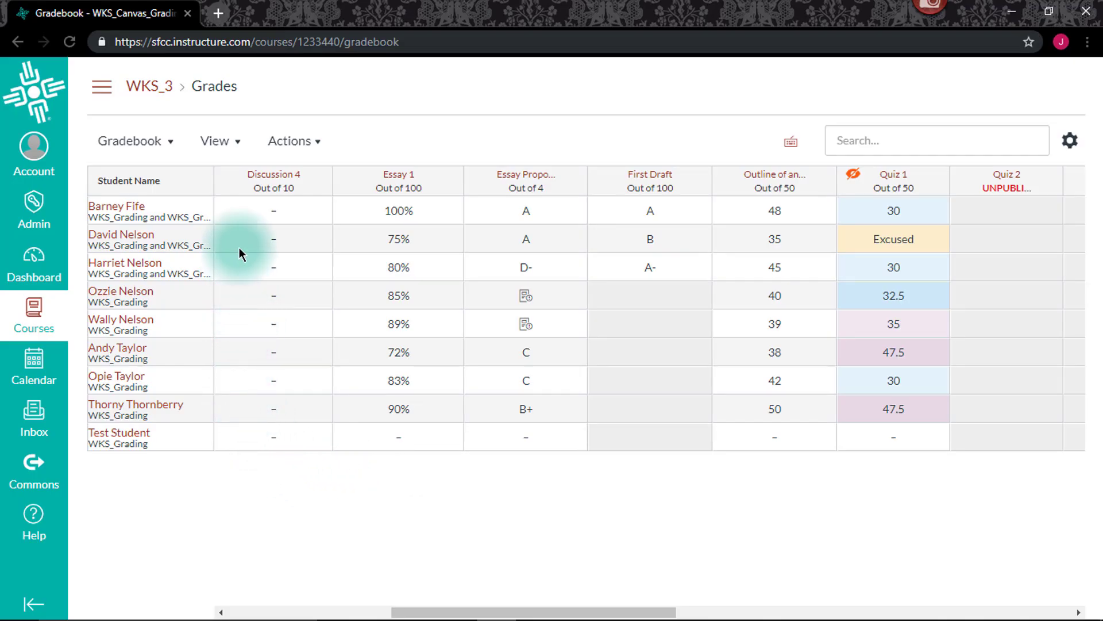
mouse_move(271, 193)
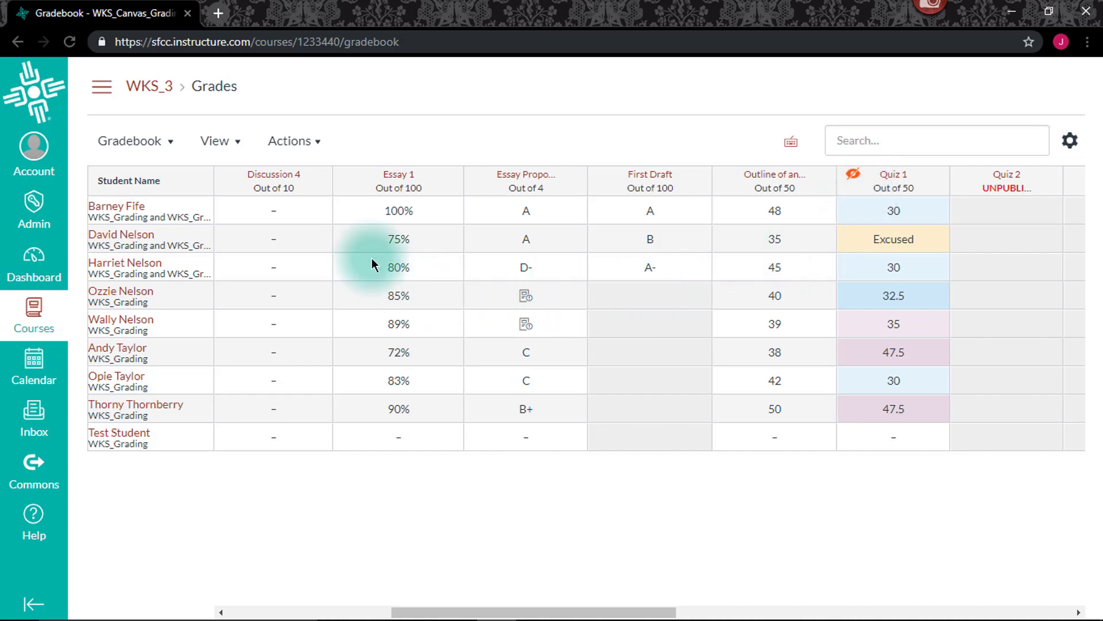
click(273, 215)
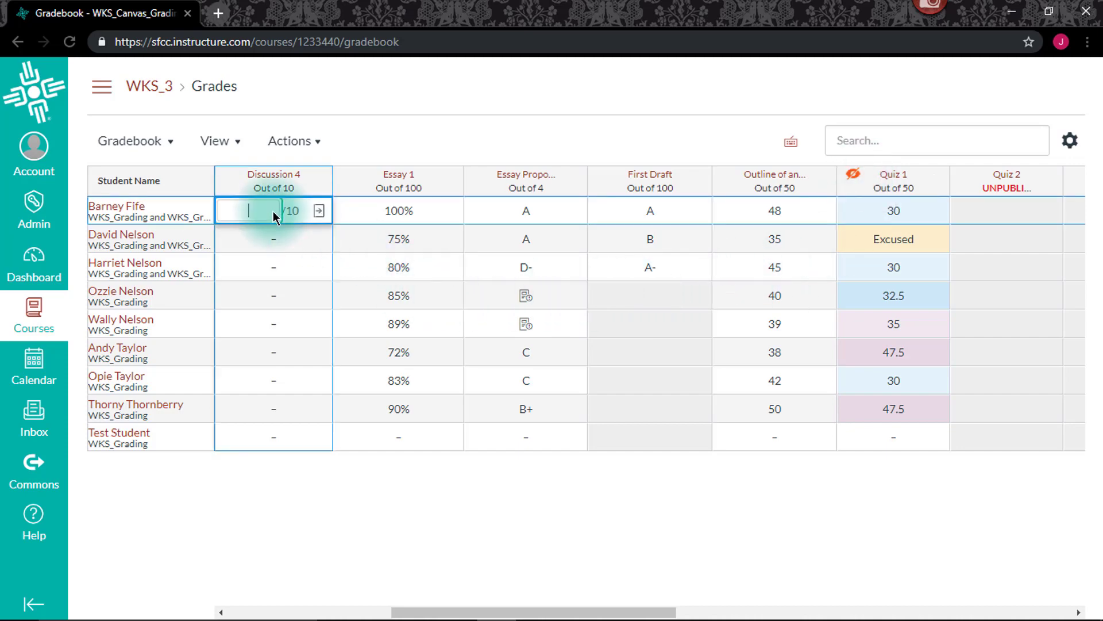
text(V)
key(Return)
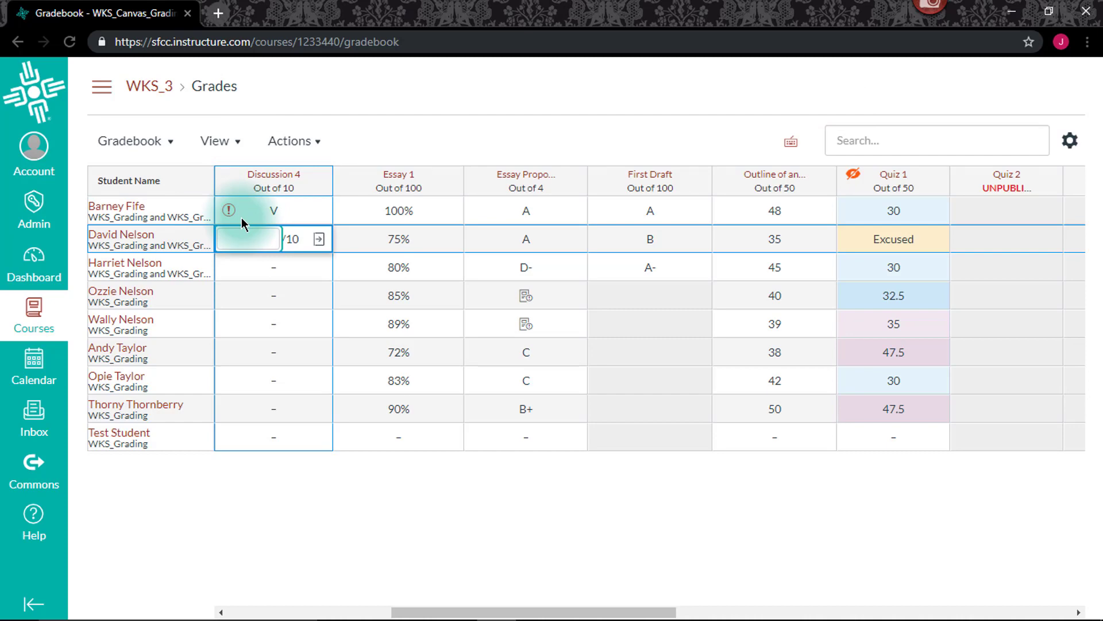
text(%)
key(Return)
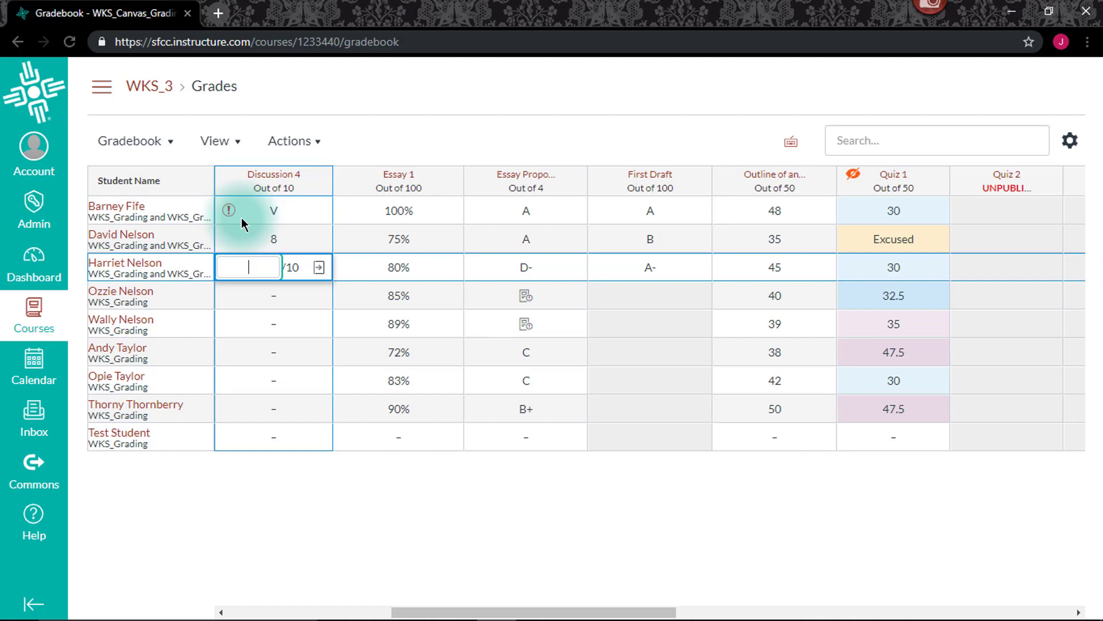
text(3.8)
key(Return)
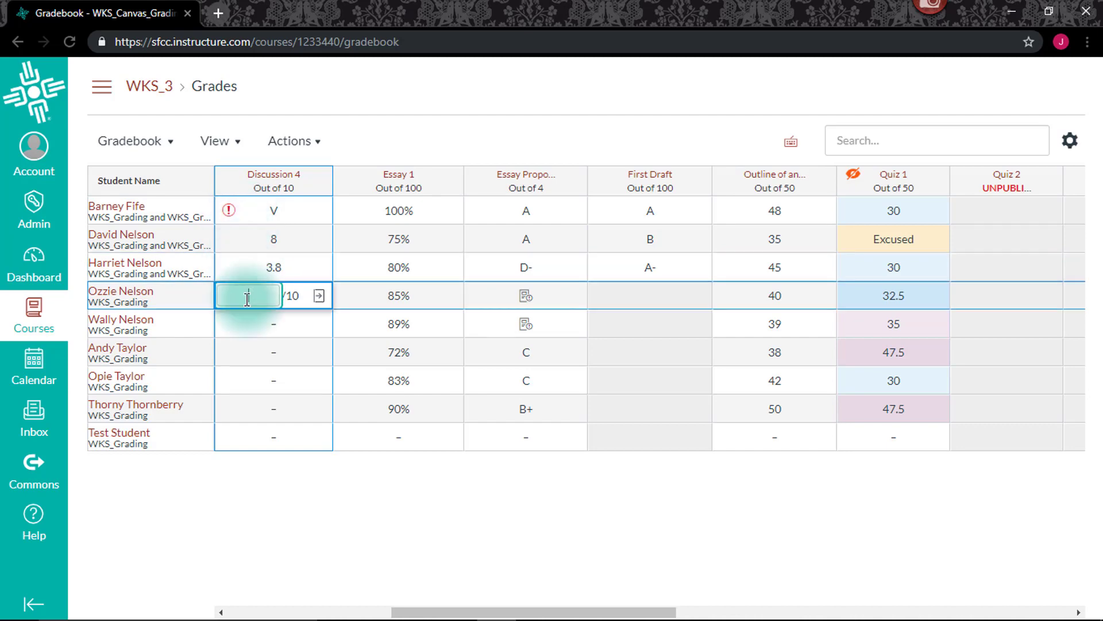
click(583, 509)
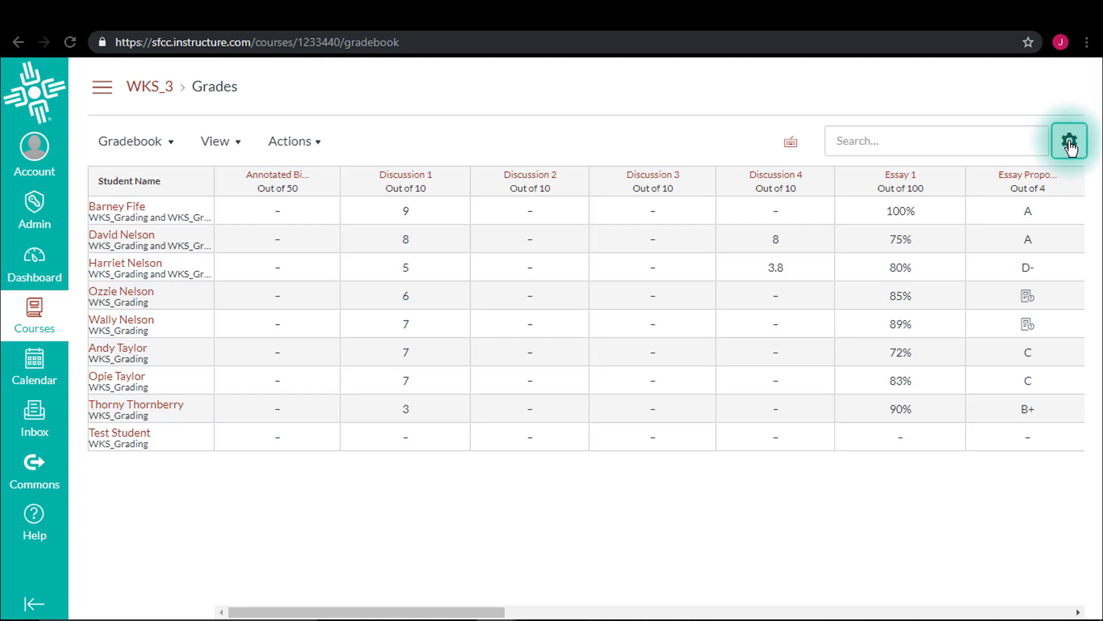
- Set the late policies to grade missing submissions at 10% and deduct 5% per Day from late ones, with a lowest possible grade of 60%
click(1070, 147)
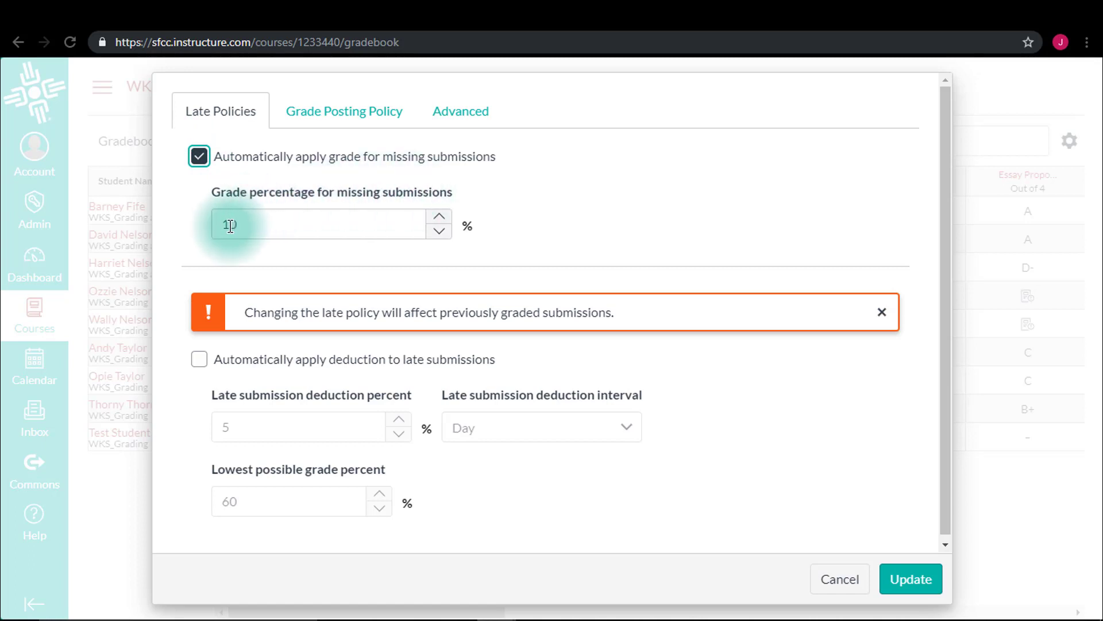
drag(217, 224, 240, 223)
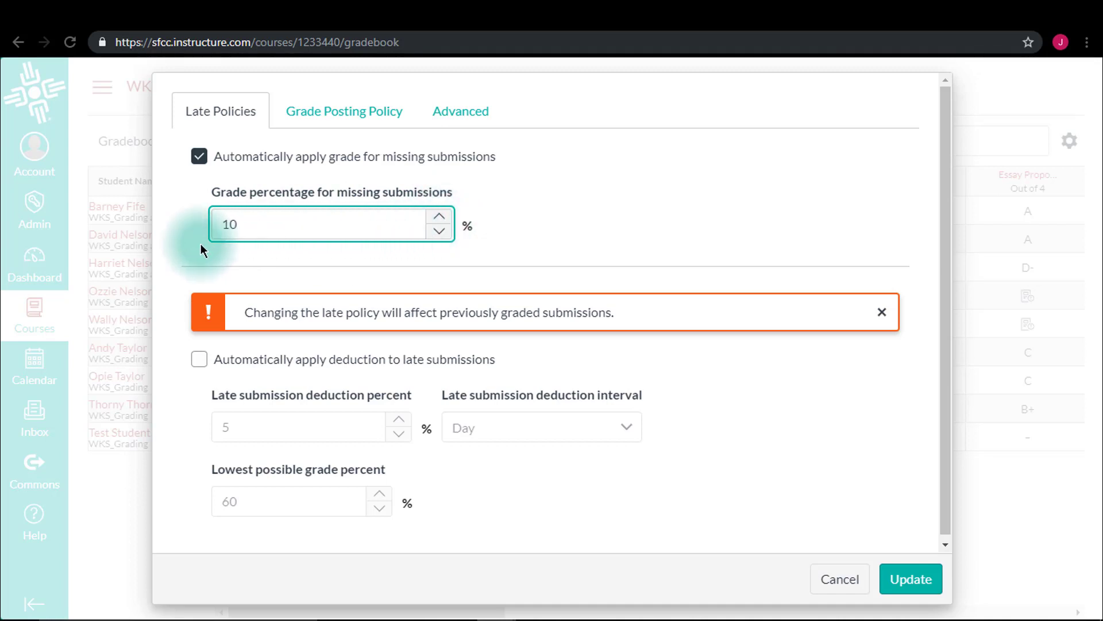
click(199, 360)
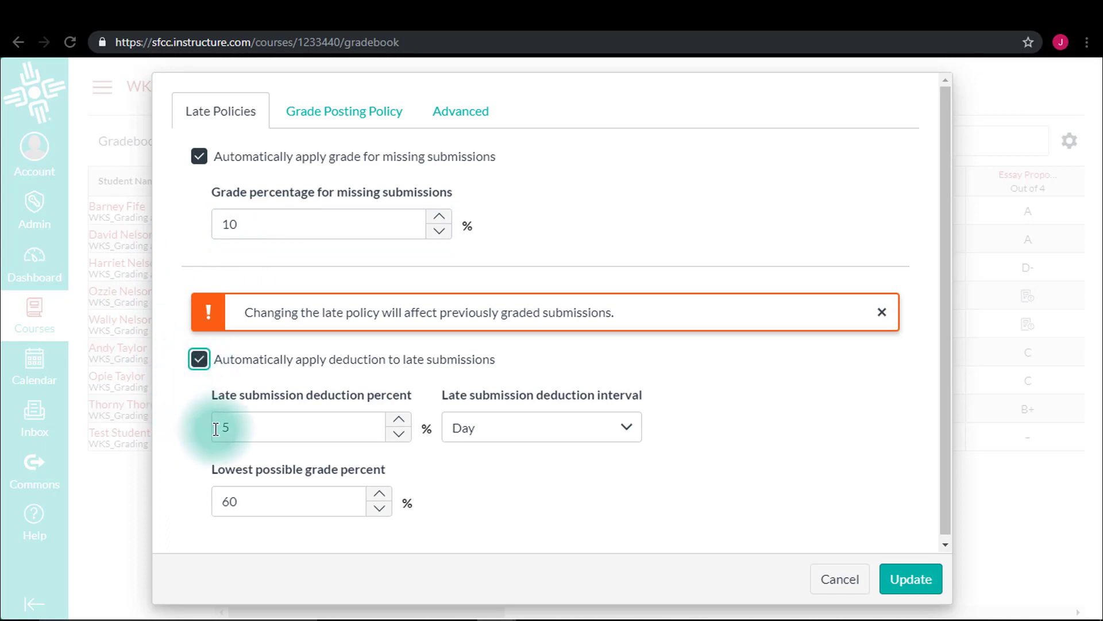
double_click(235, 427)
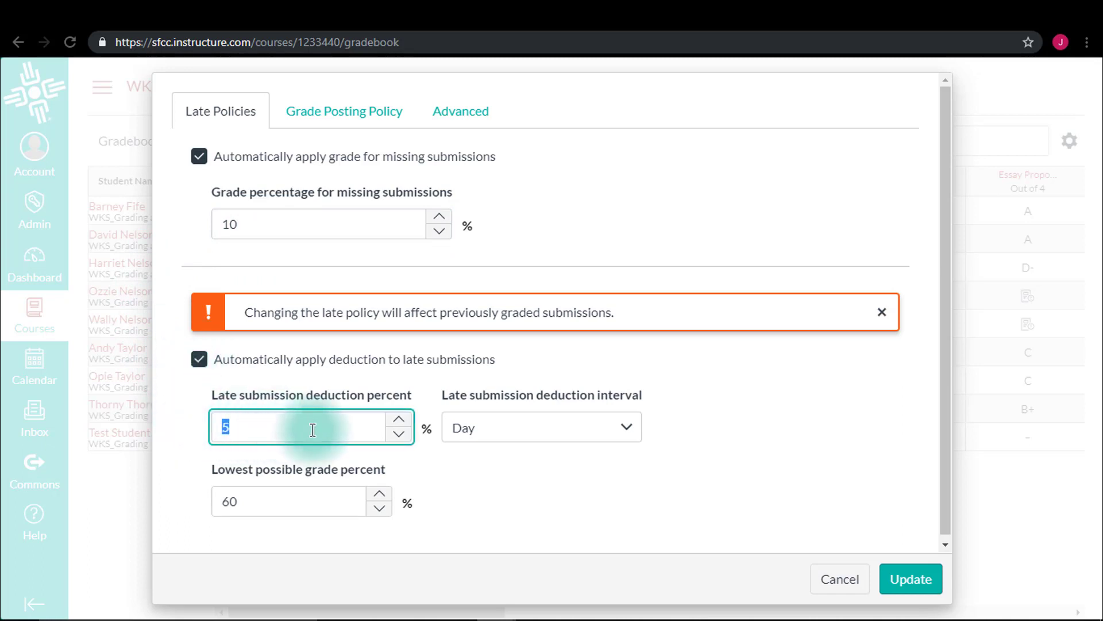
click(399, 420)
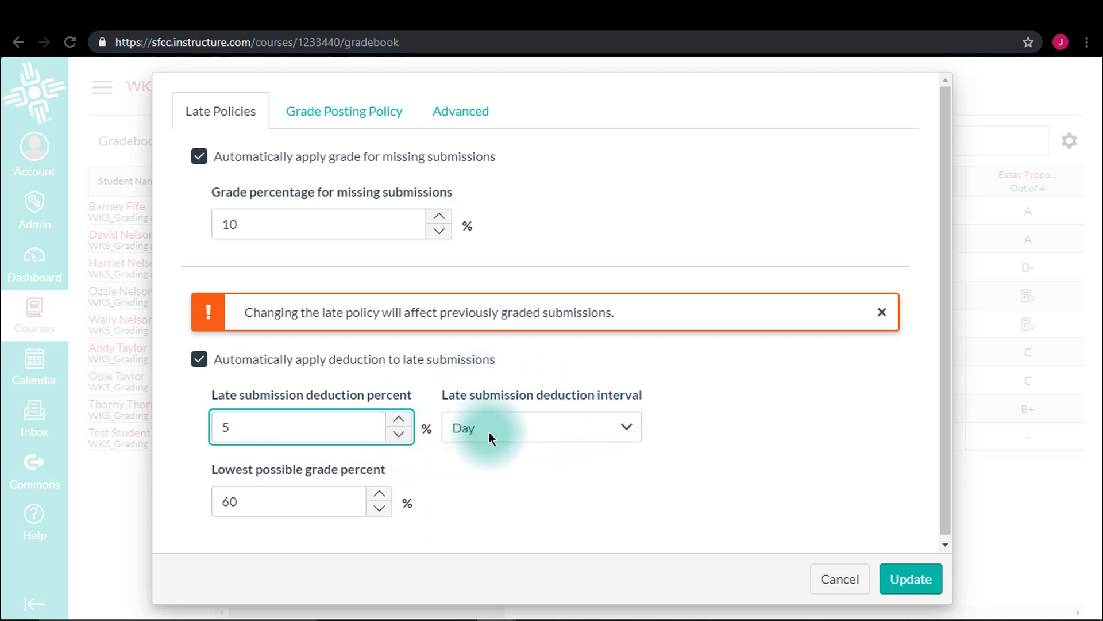
click(626, 428)
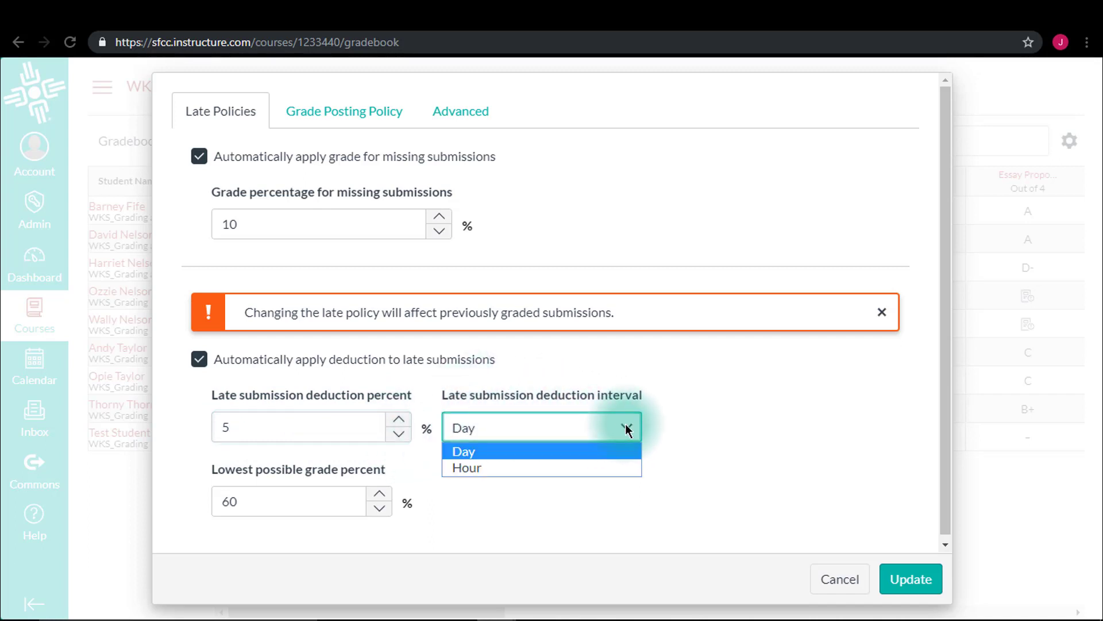
click(513, 453)
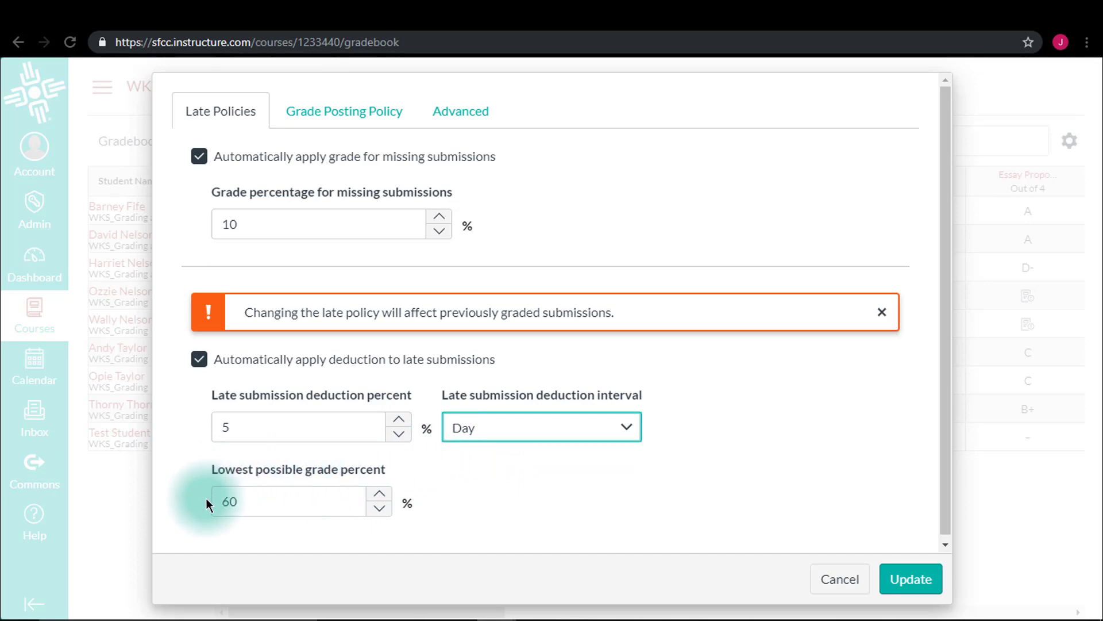
drag(222, 505, 244, 502)
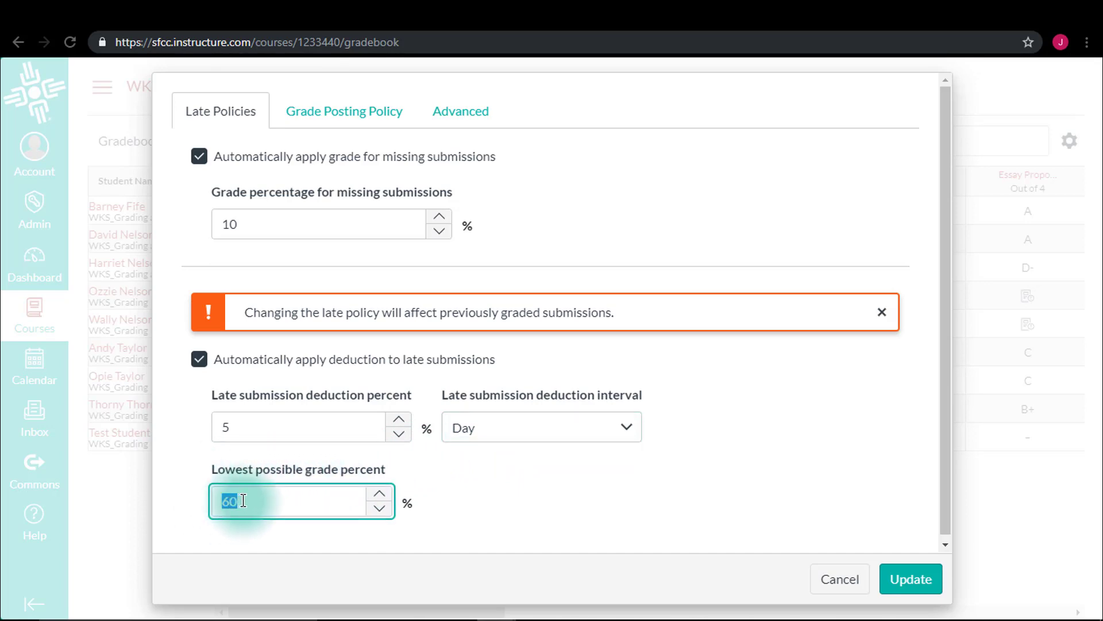
click(380, 494)
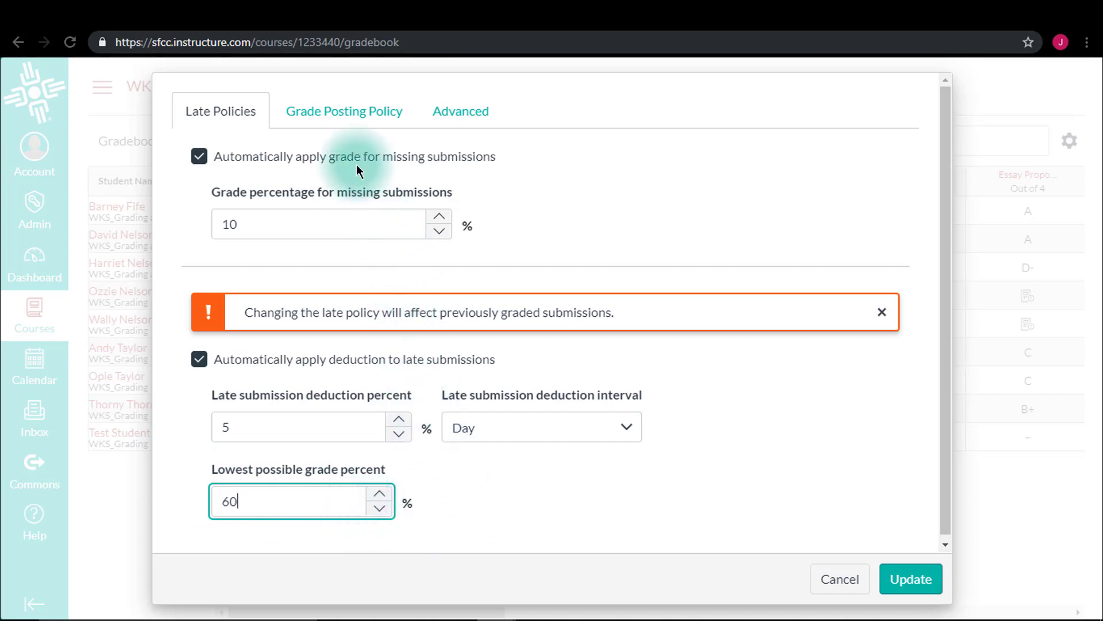
- Examine the Manually Post Grades option of the grade posting policy, and set the policy back to Automatically Post Grades
click(338, 119)
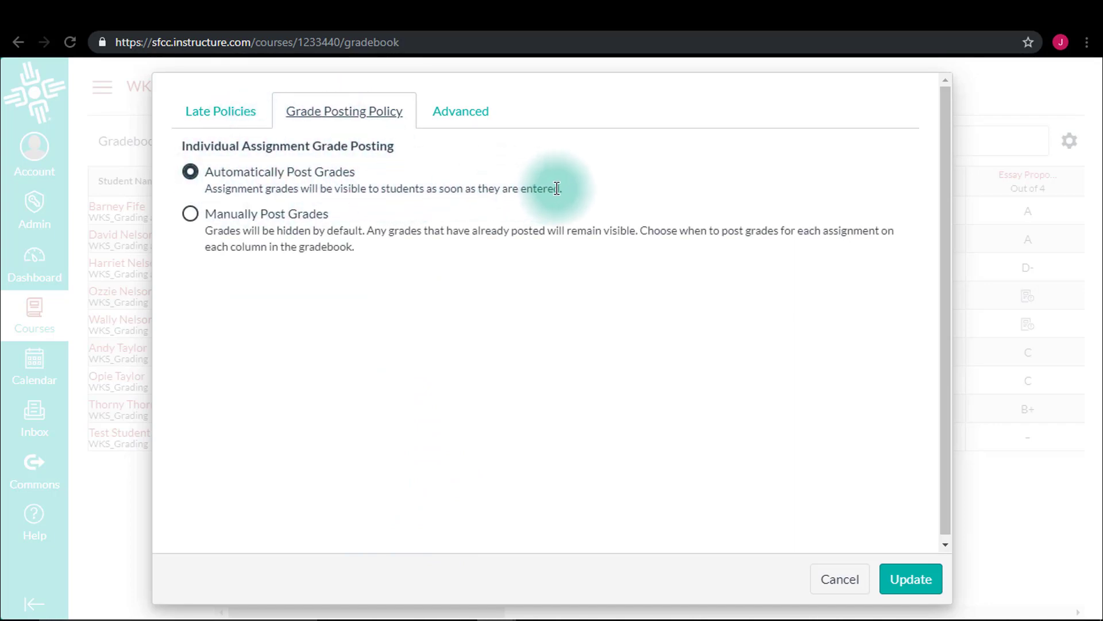
click(190, 214)
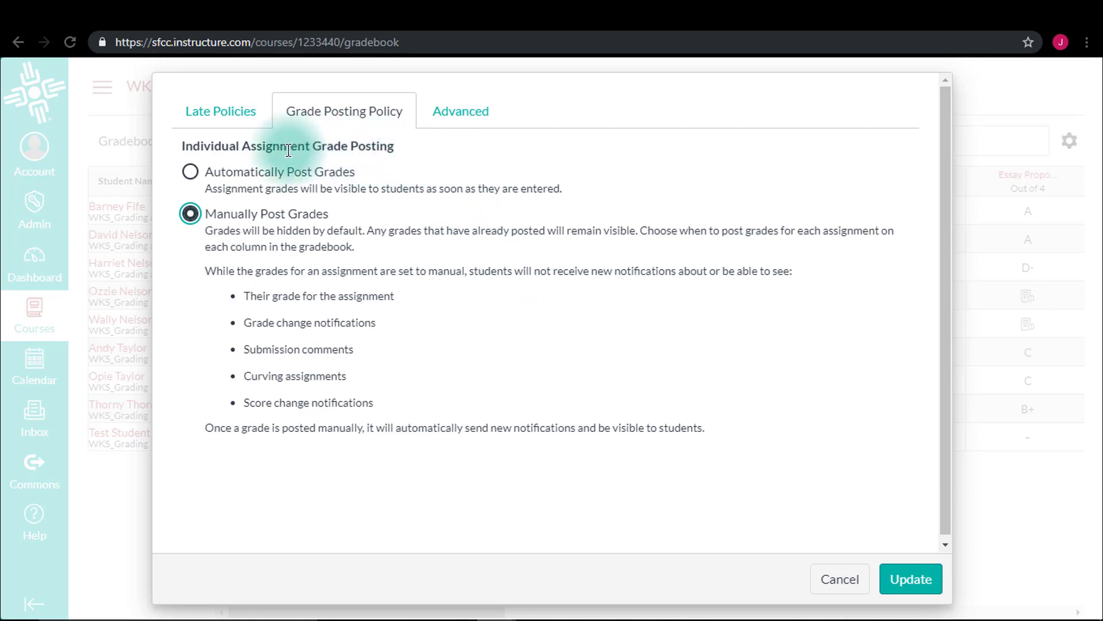
click(190, 172)
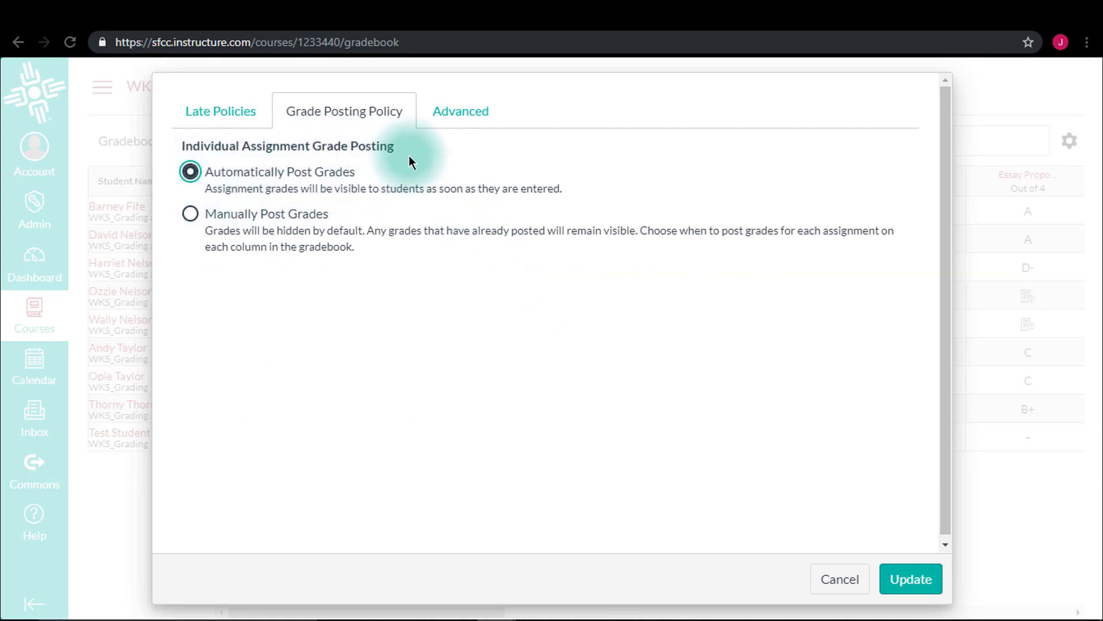
- Allow final grade override in the advanced gradebook settings and save the updated settings
click(462, 113)
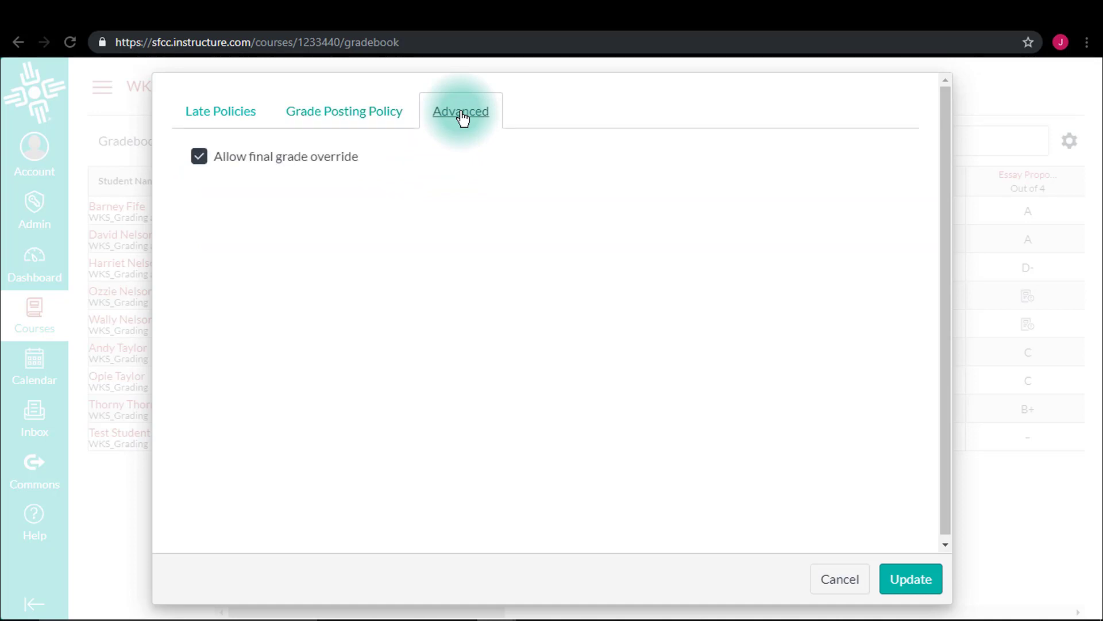
click(197, 160)
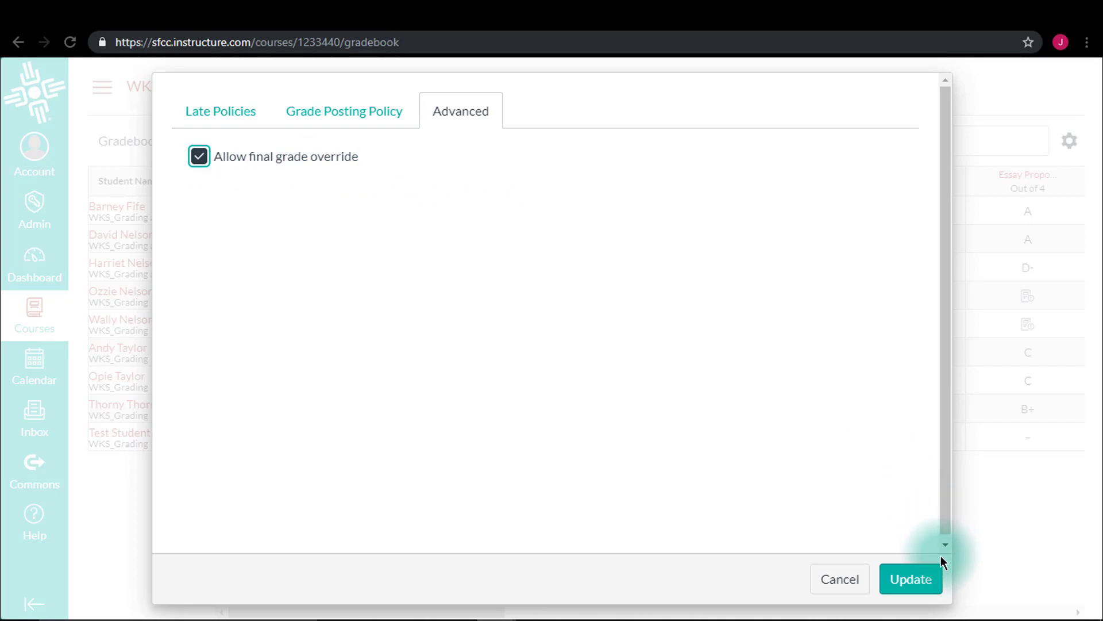
click(908, 588)
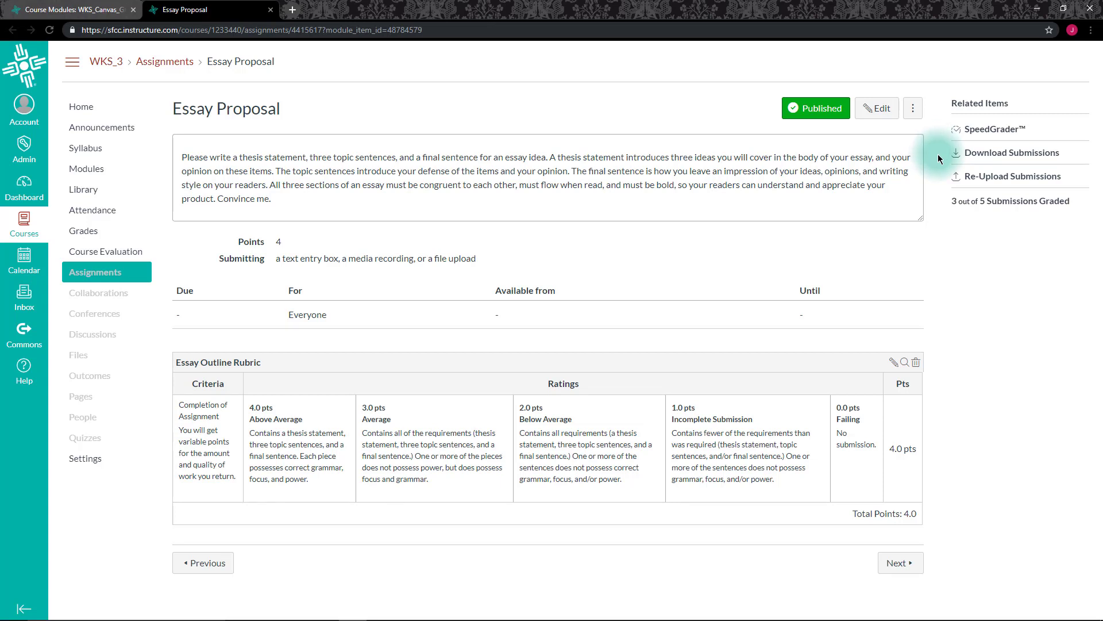
- Download the Essay Proposal submissions as a zip named Students' Submissions into the Students' Submissions folder under Documents
click(1009, 158)
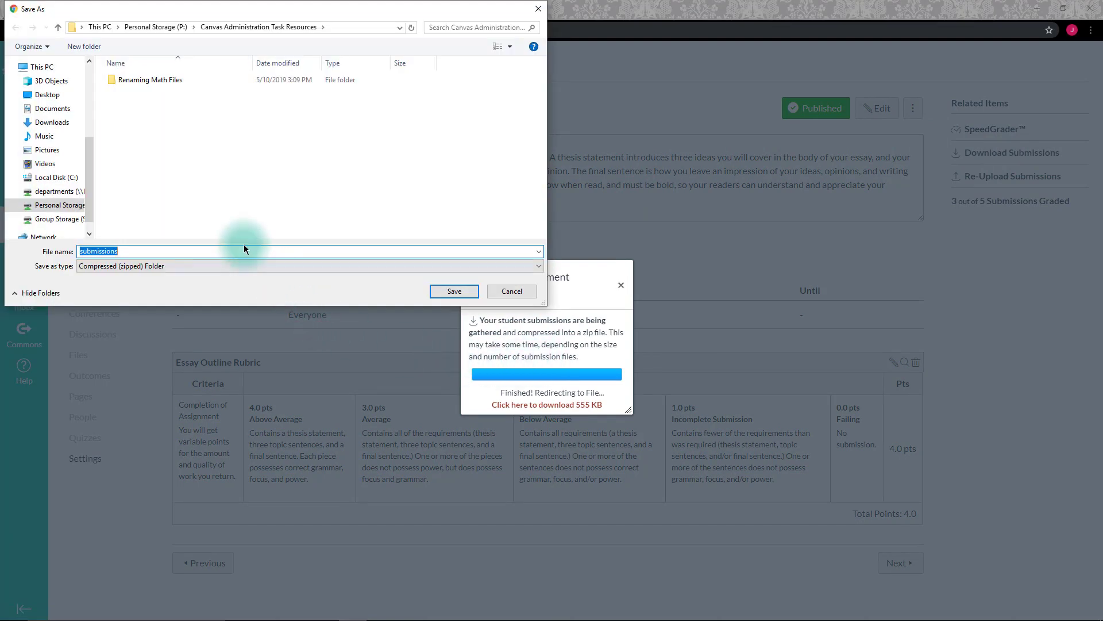
text(Students' Submissions)
click(41, 111)
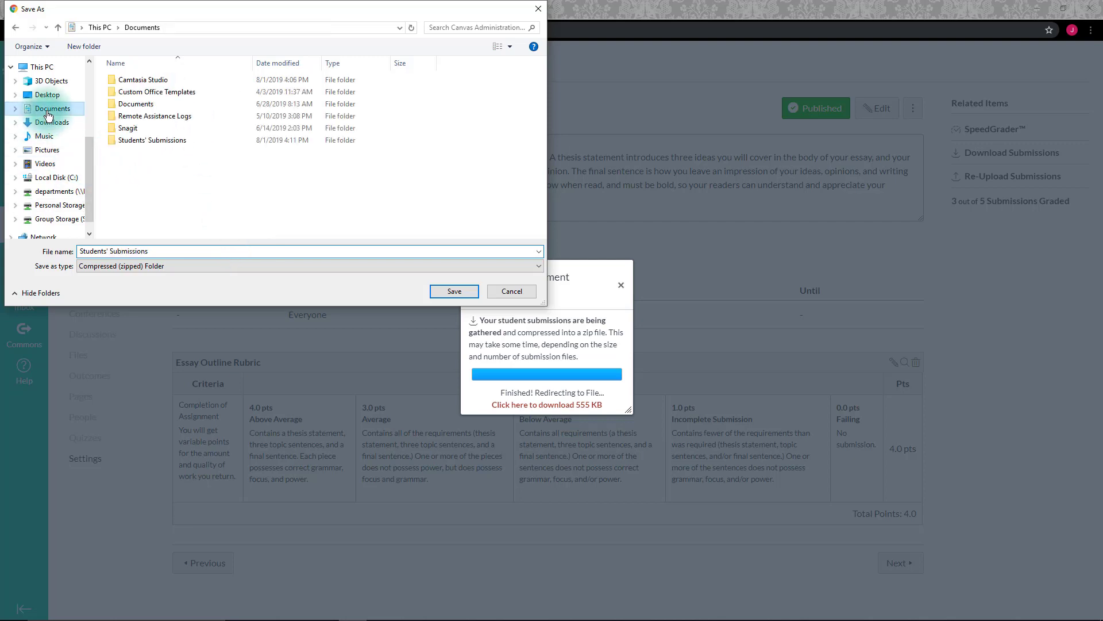
double_click(137, 143)
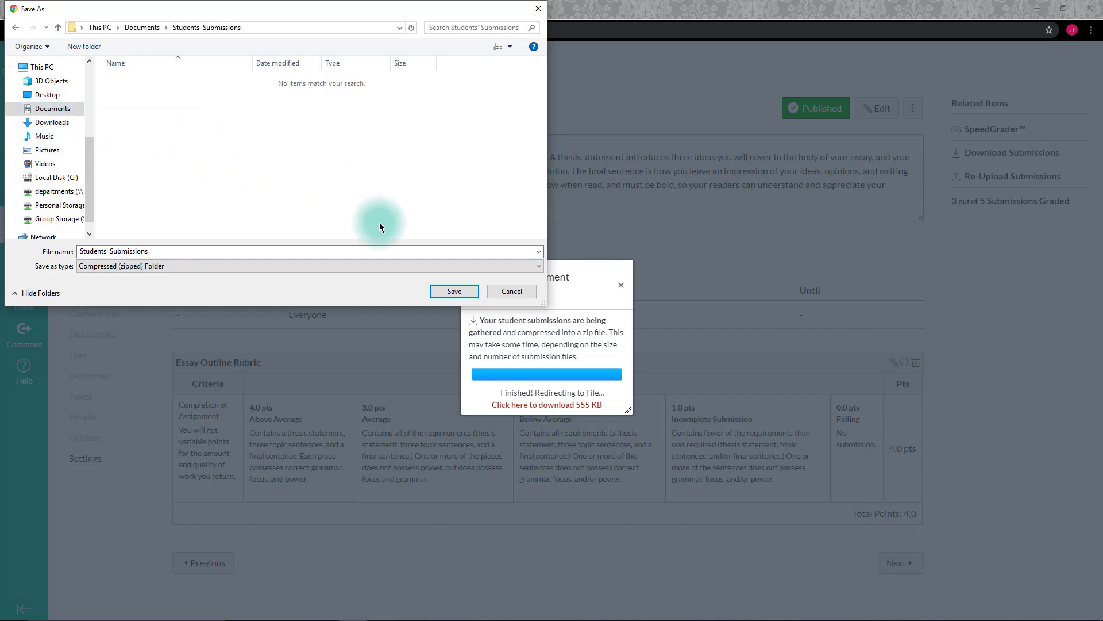
click(457, 288)
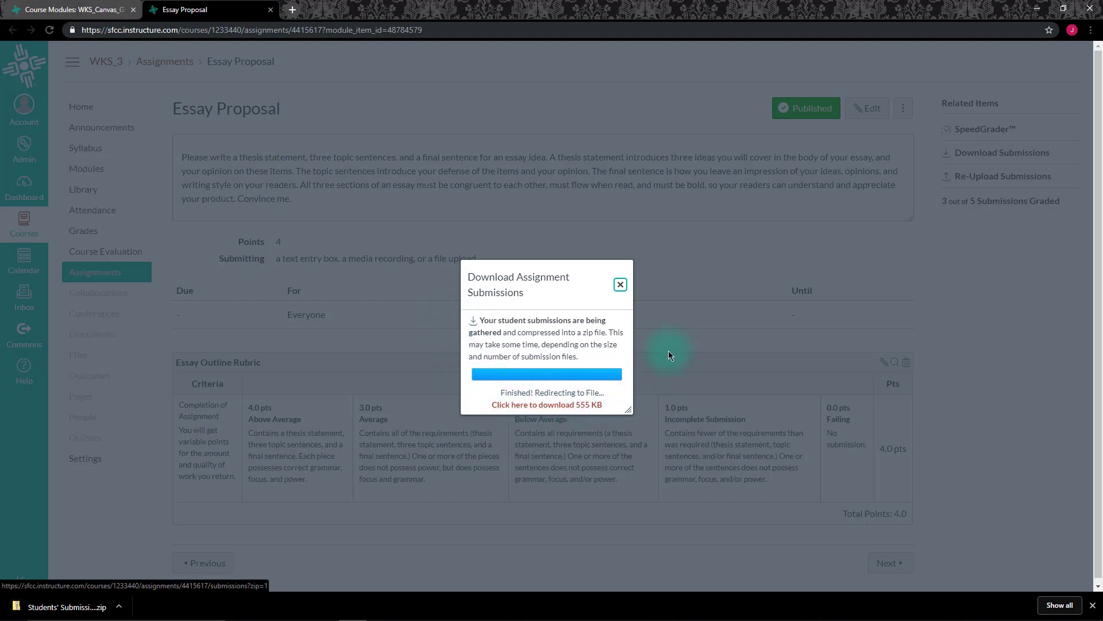
click(620, 285)
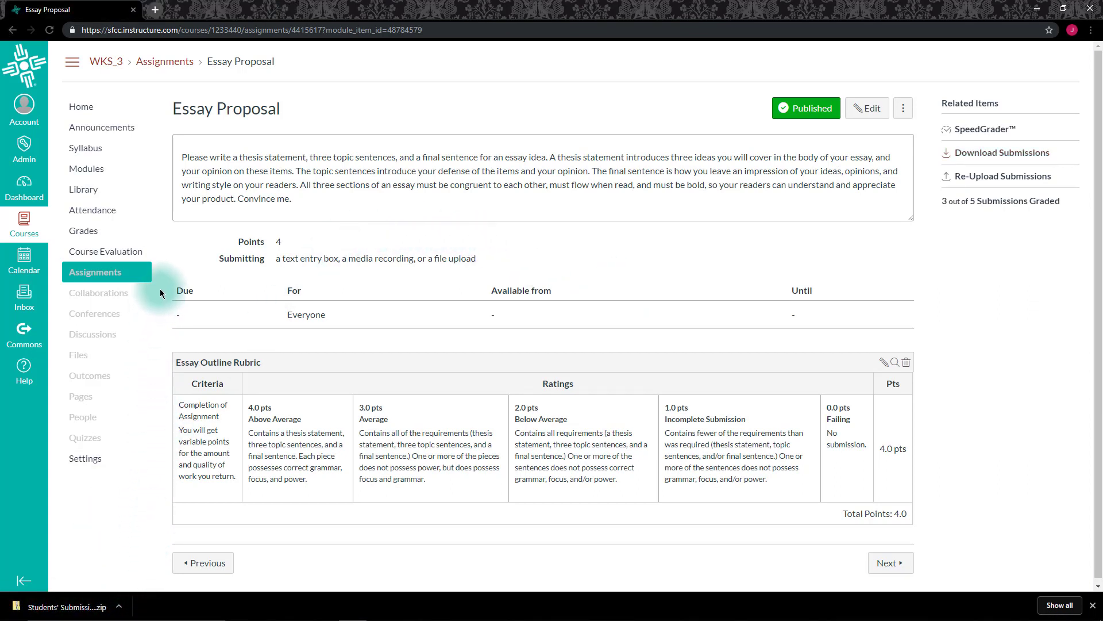
- Open the course grades and switch the gradebook to Individual View
click(90, 238)
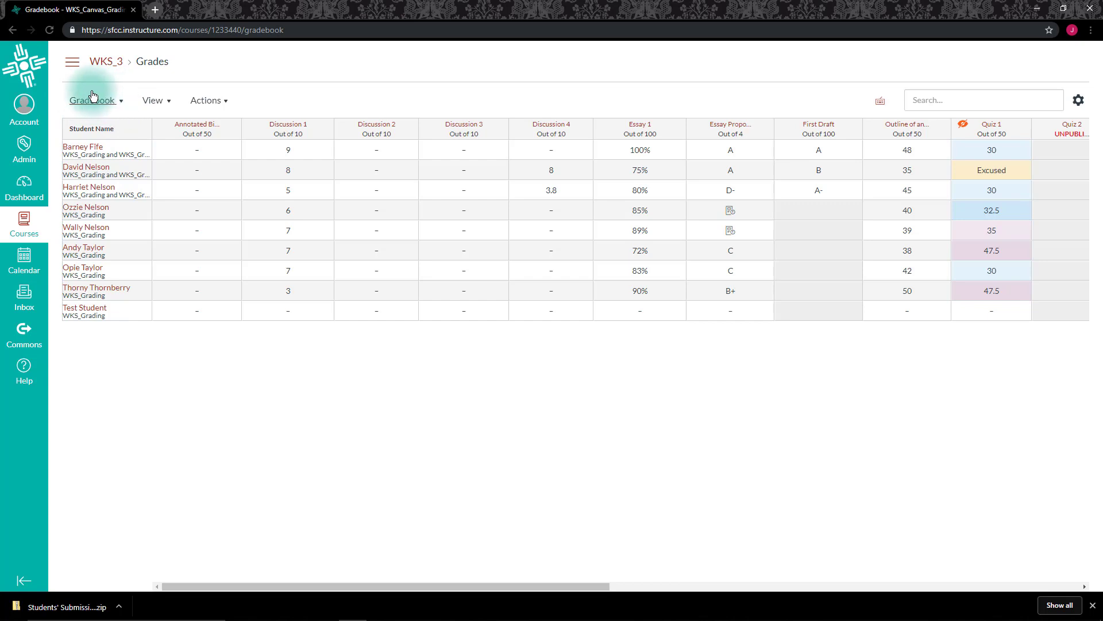
click(123, 104)
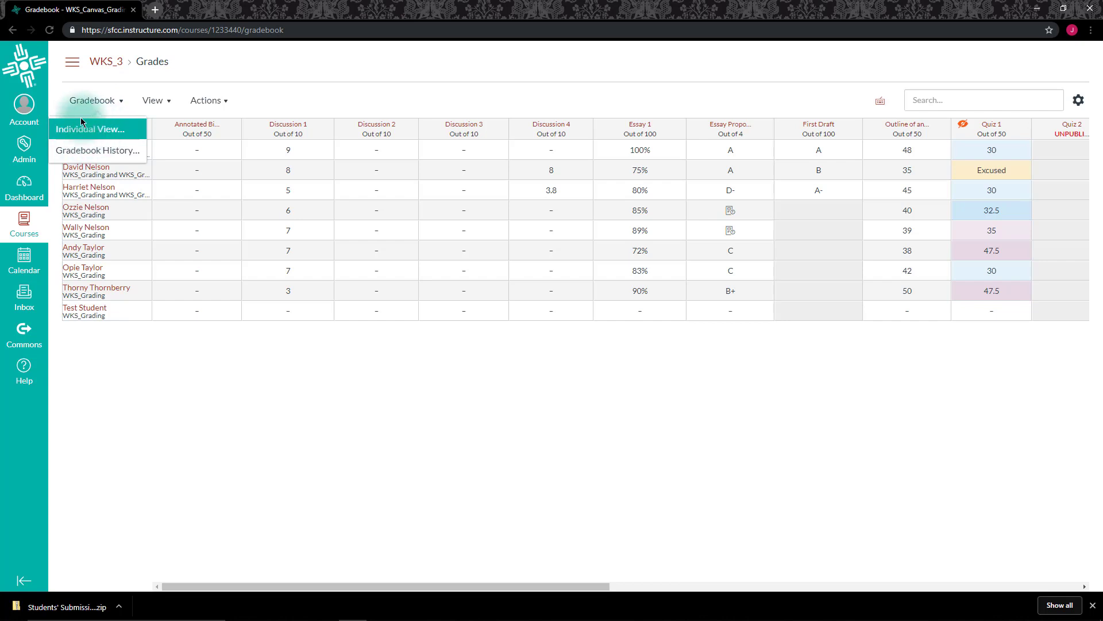
click(89, 130)
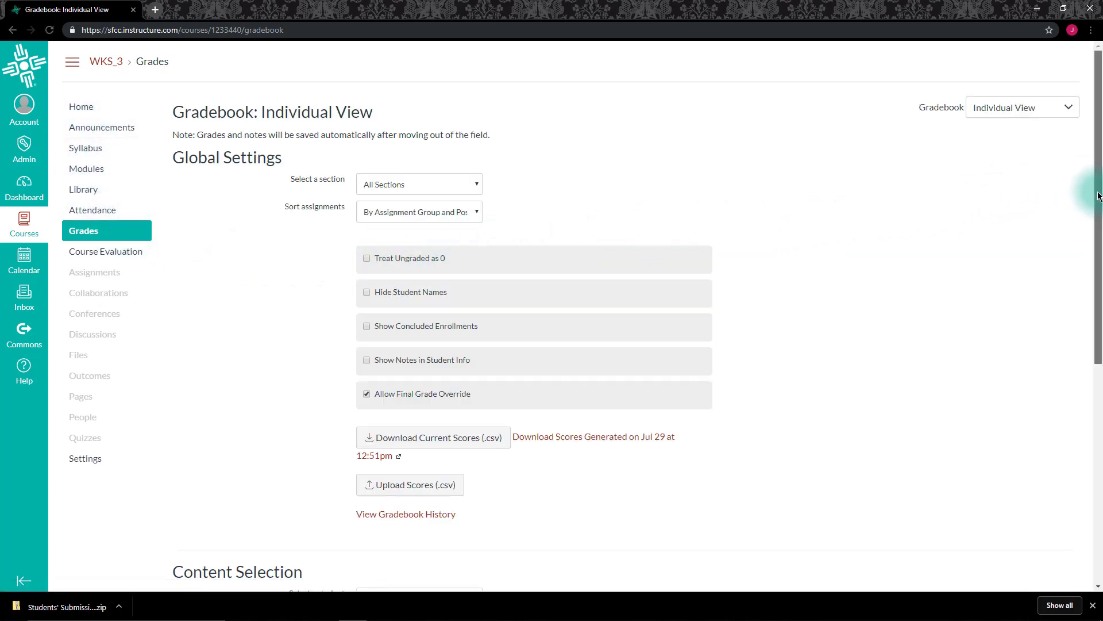
- Select the first listed student and the Essay Proposal assignment as the content to grade
drag(1098, 192, 1098, 438)
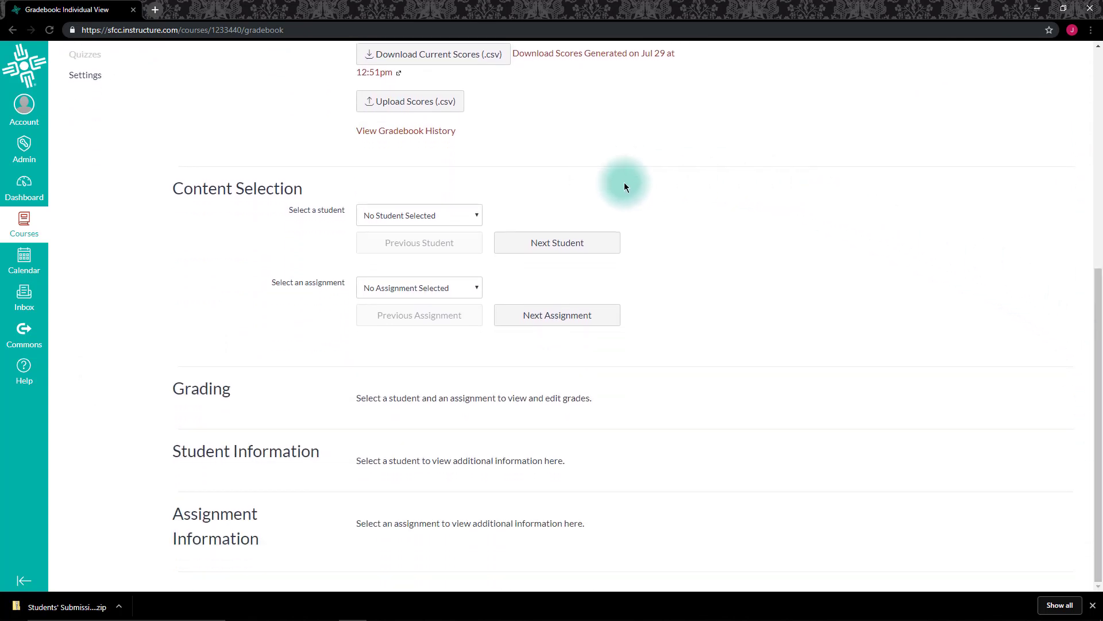
click(470, 212)
click(394, 242)
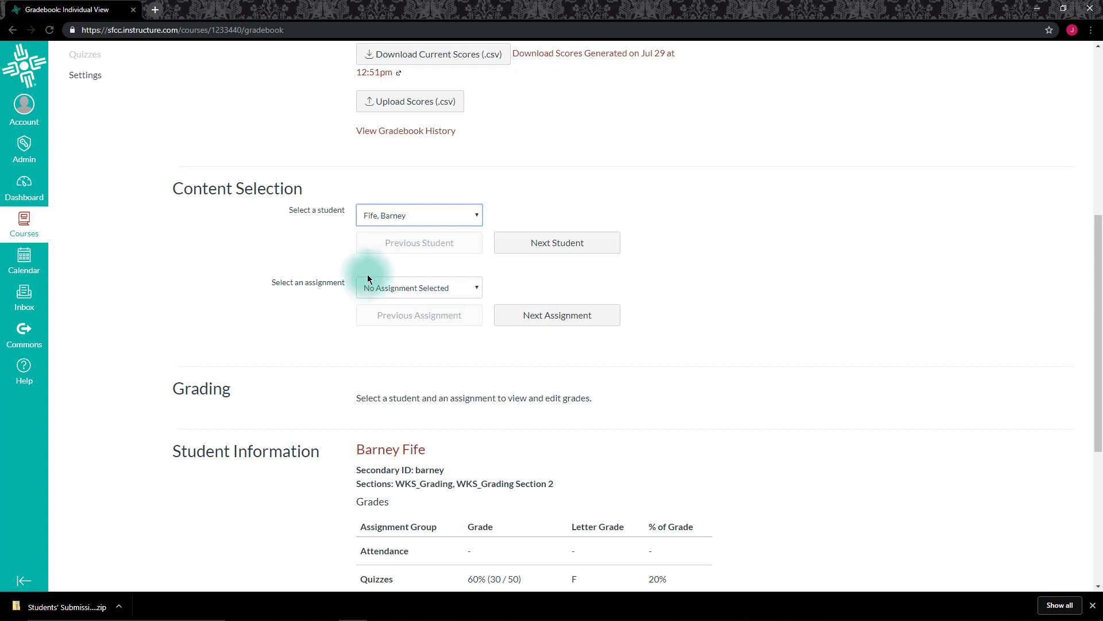
click(467, 289)
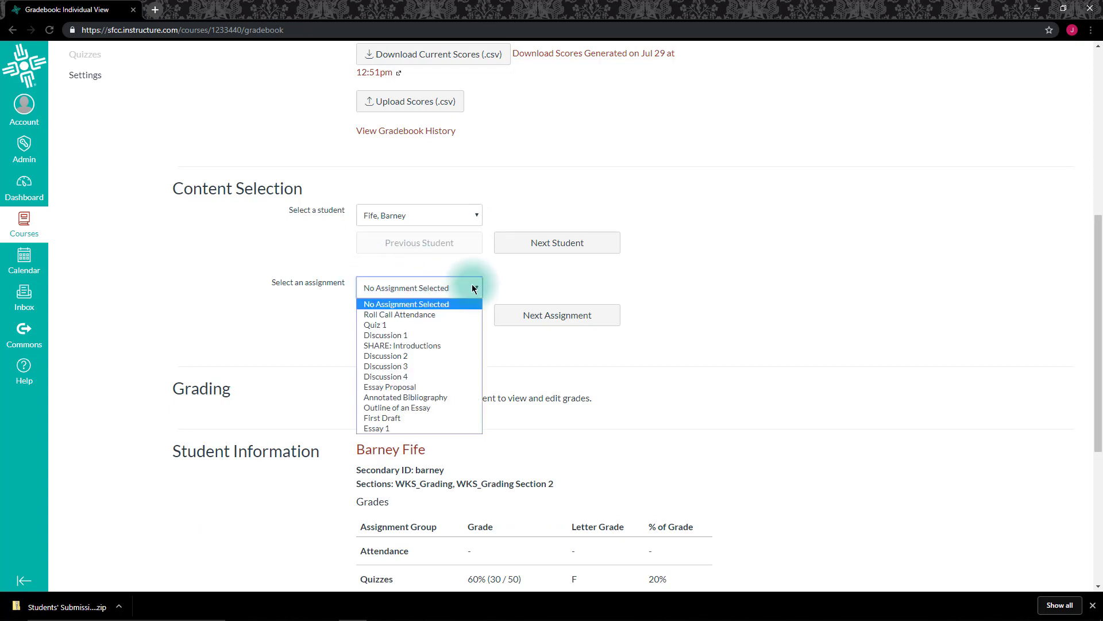
click(399, 388)
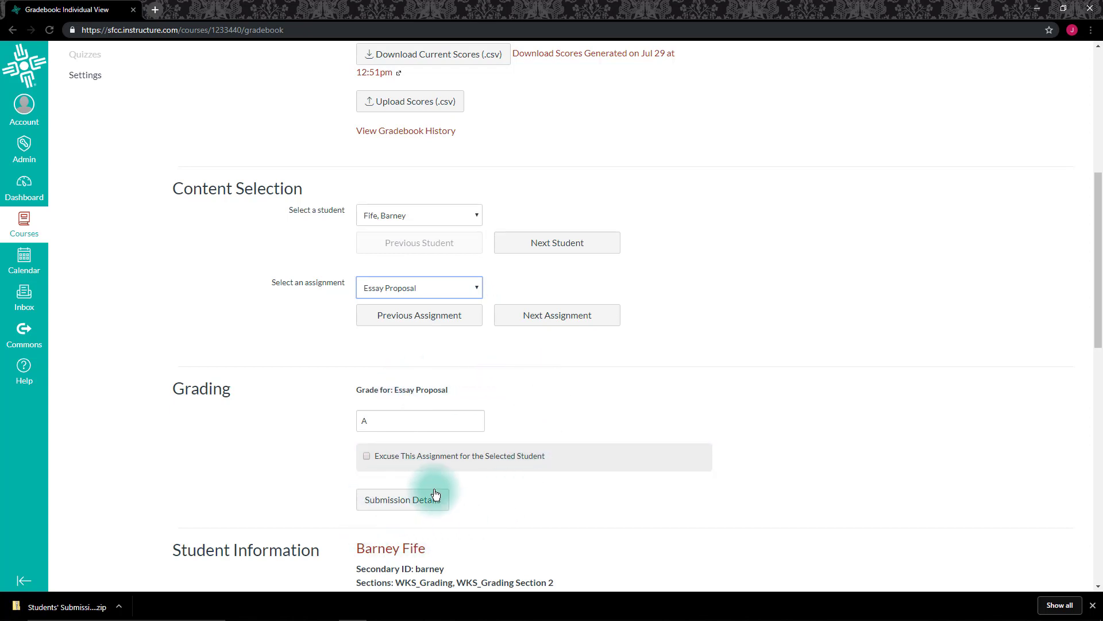
- View the student's Essay Proposal submission details and look at the submitted file Assignment_1.docx in Word
click(406, 500)
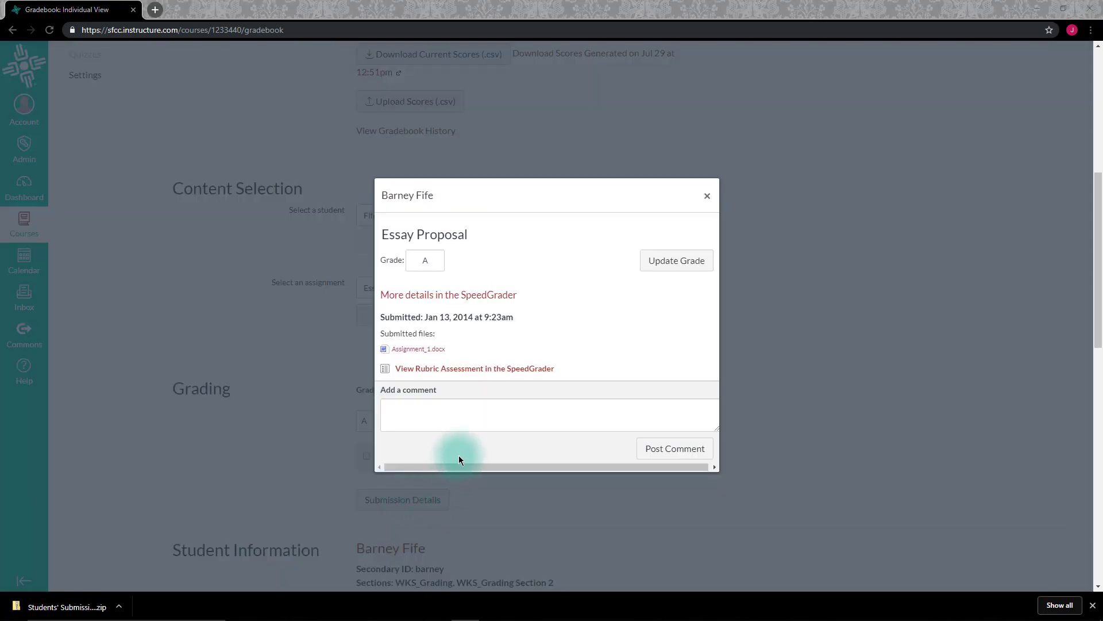
click(428, 350)
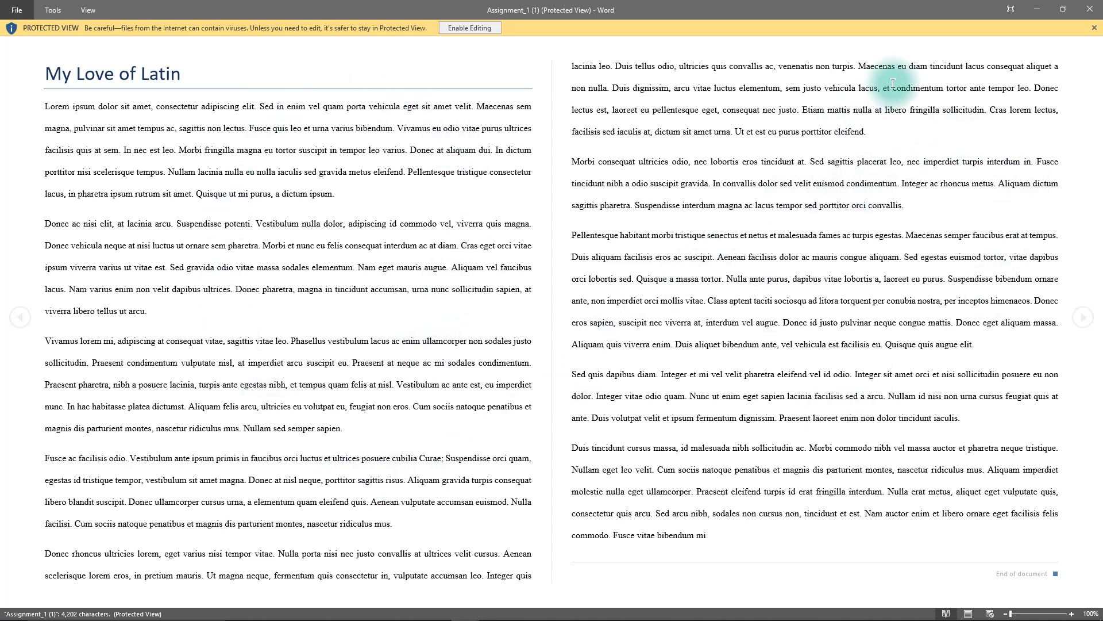
click(1088, 10)
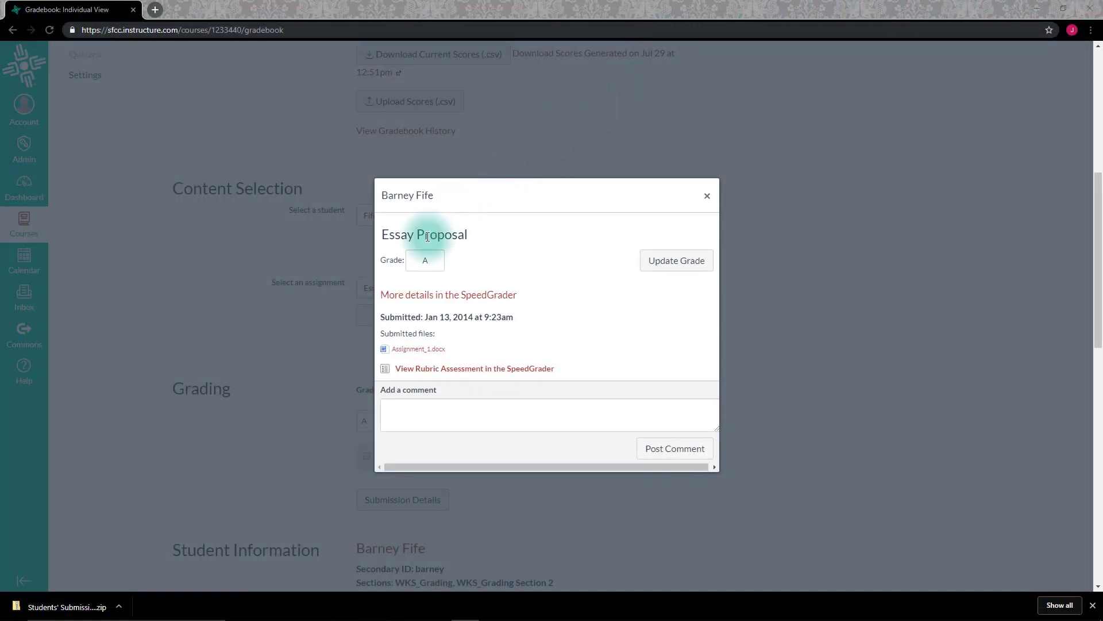
- Open the Essay Proposal submission in SpeedGrader and view its submitted file Assignment_1.docx in Word from there
click(432, 304)
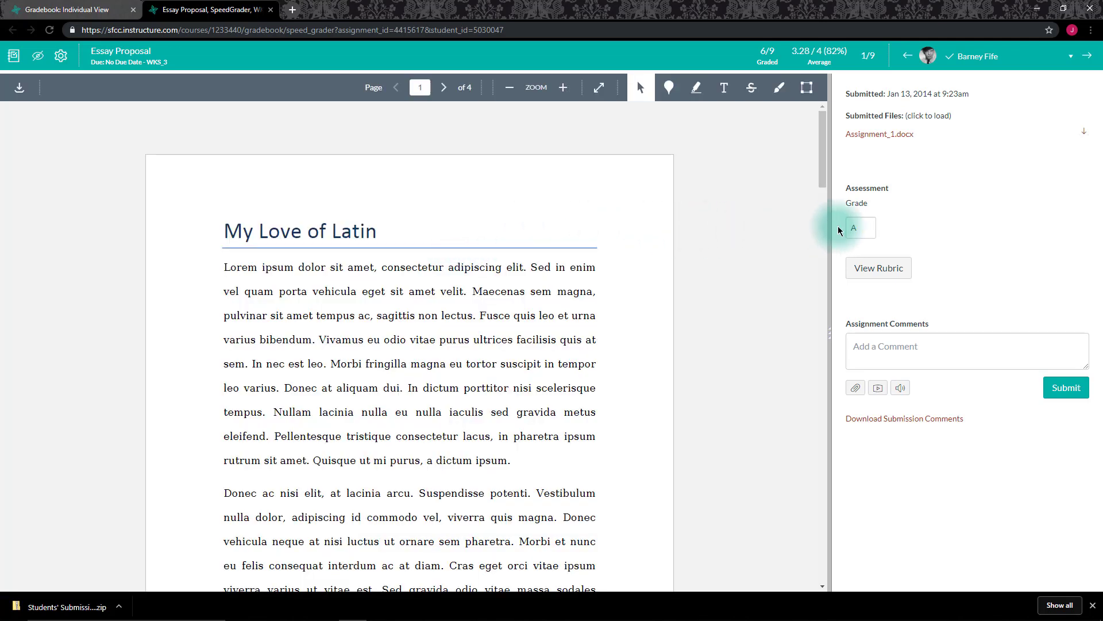
click(897, 138)
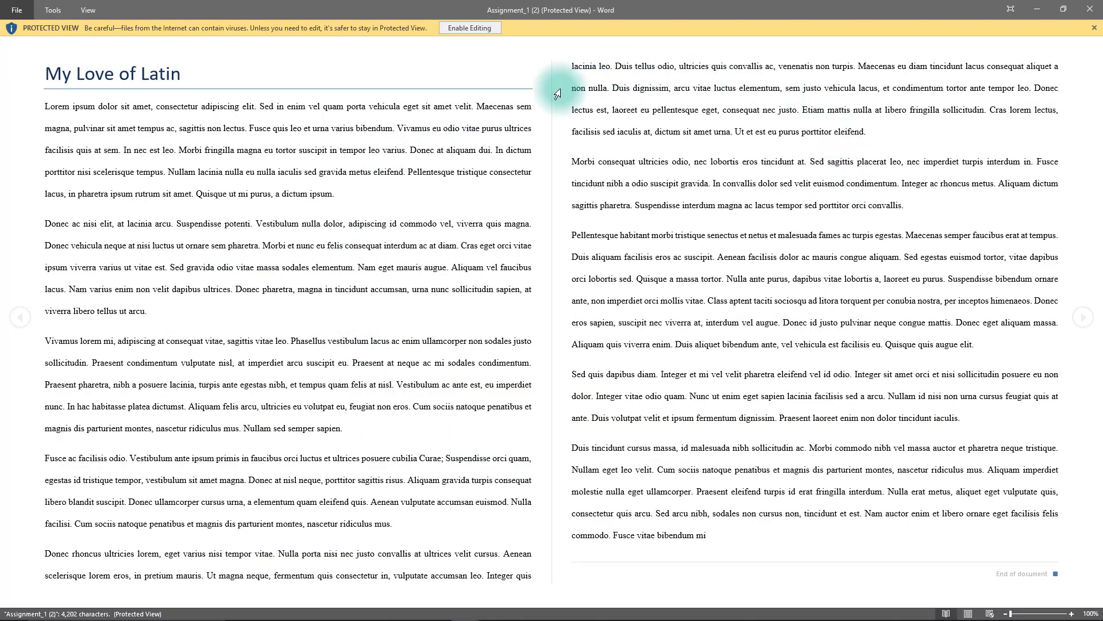
click(1095, 6)
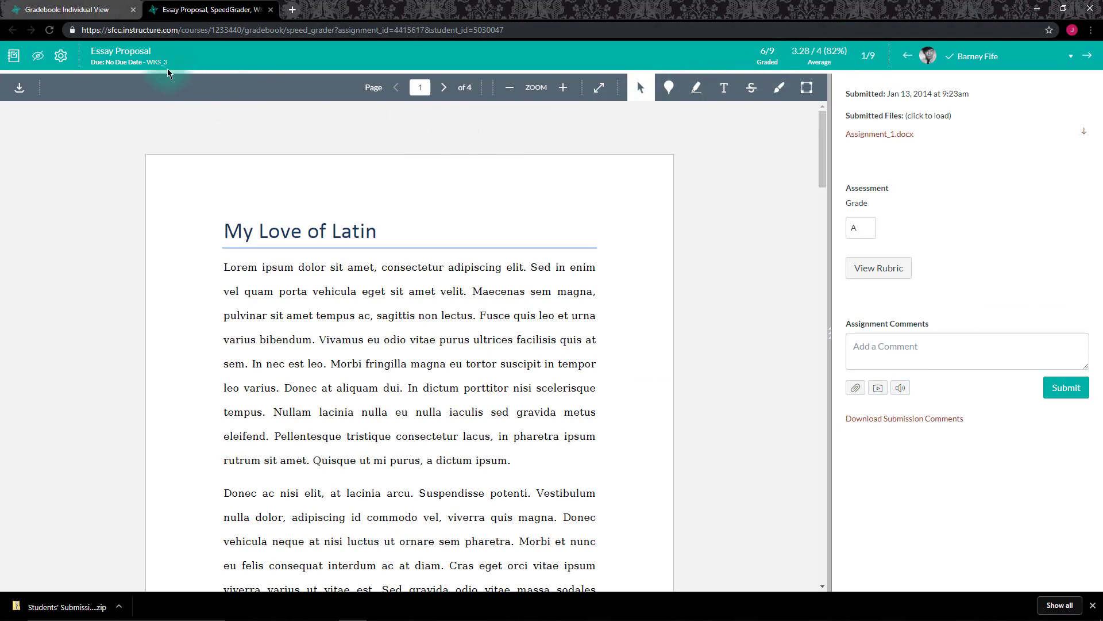
- Leave SpeedGrader for the Individual View gradebook, and from there open the Essay Proposal assignment in Module 1 of the course modules
click(79, 2)
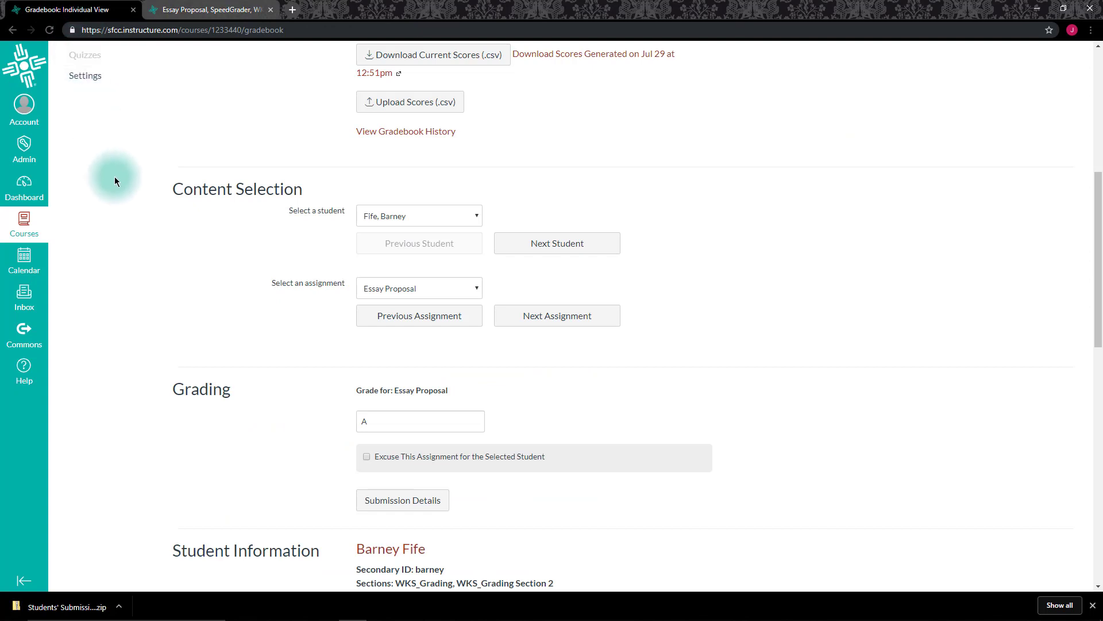
scroll(140, 346, down, 9)
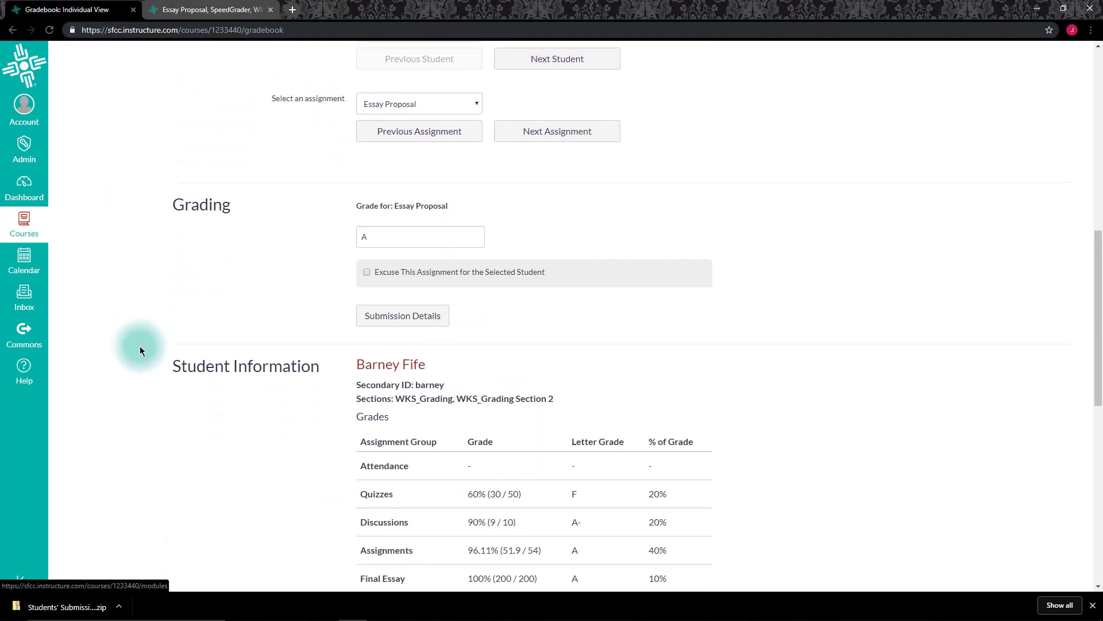
scroll(139, 346, down, 2)
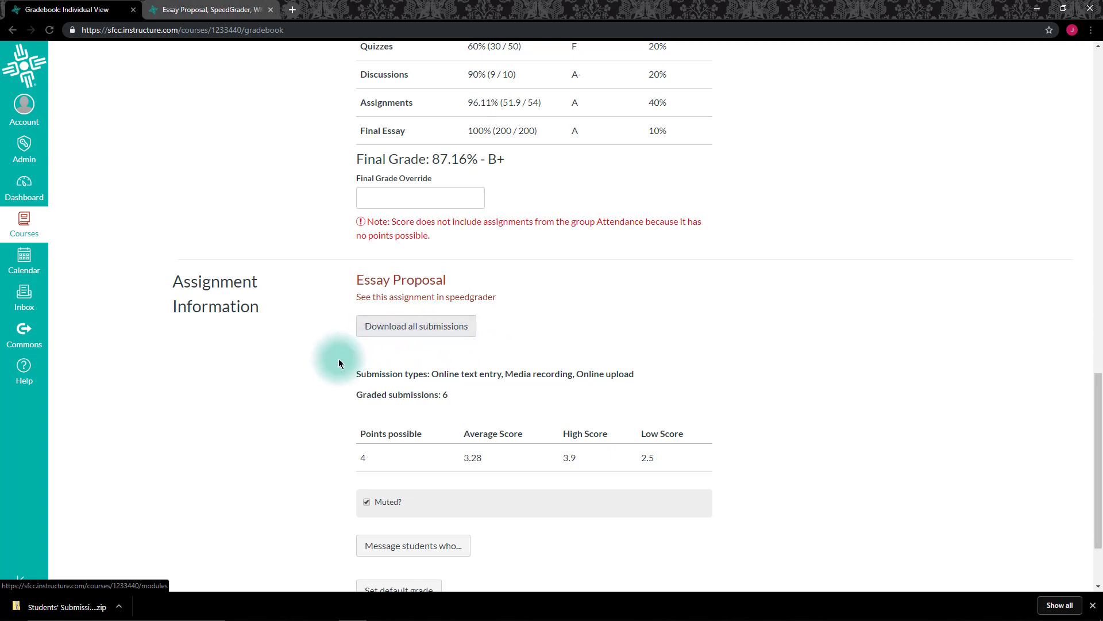
scroll(124, 310, up, 6)
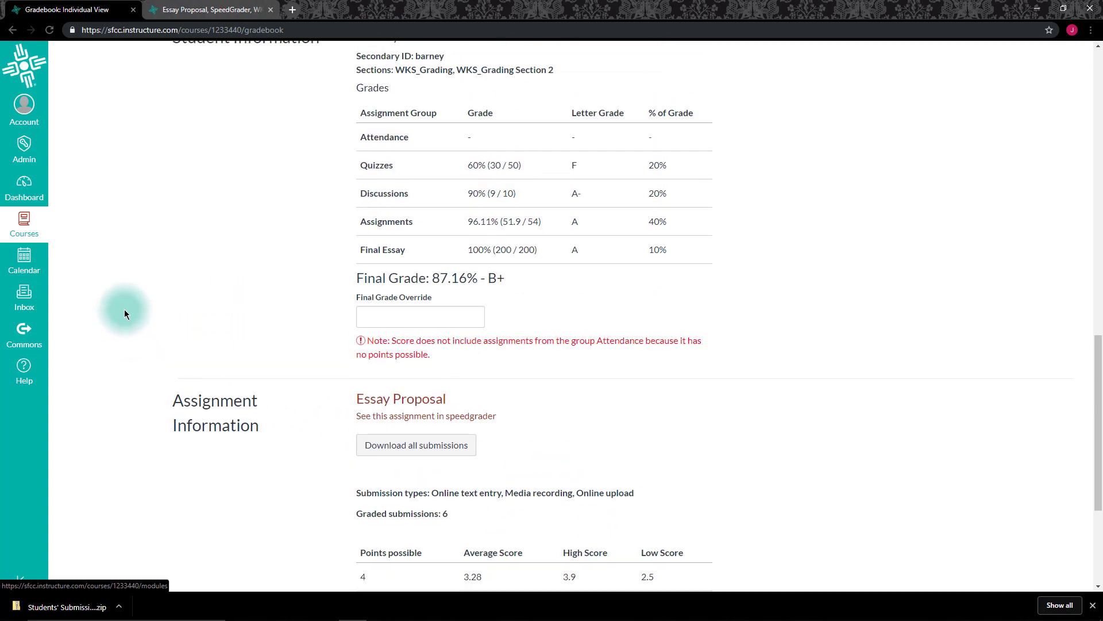
scroll(126, 314, up, 9)
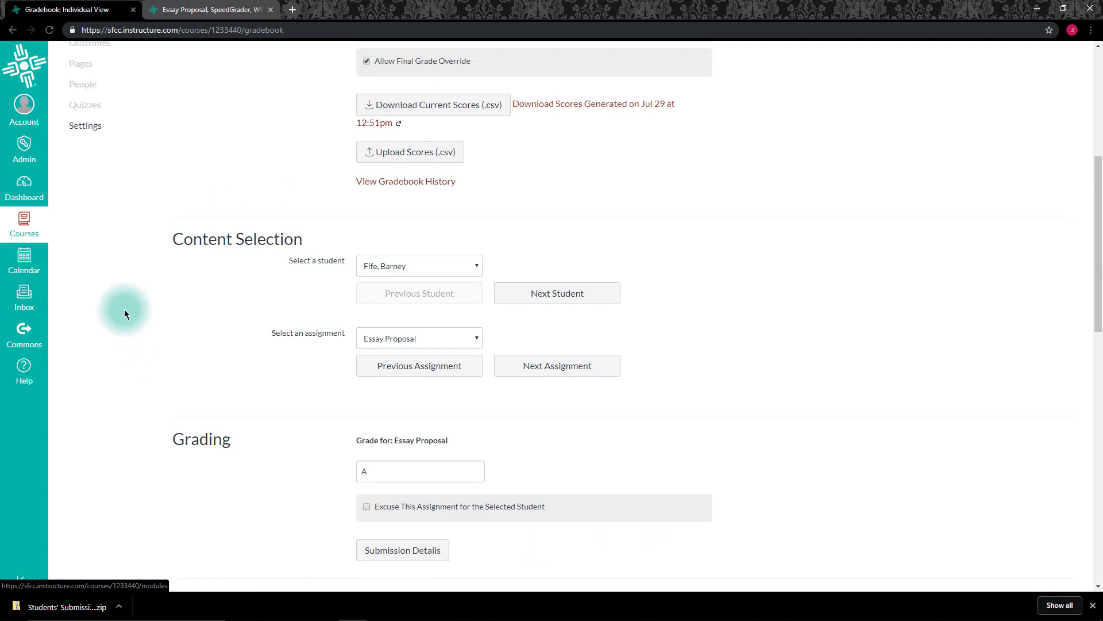
scroll(124, 314, up, 3)
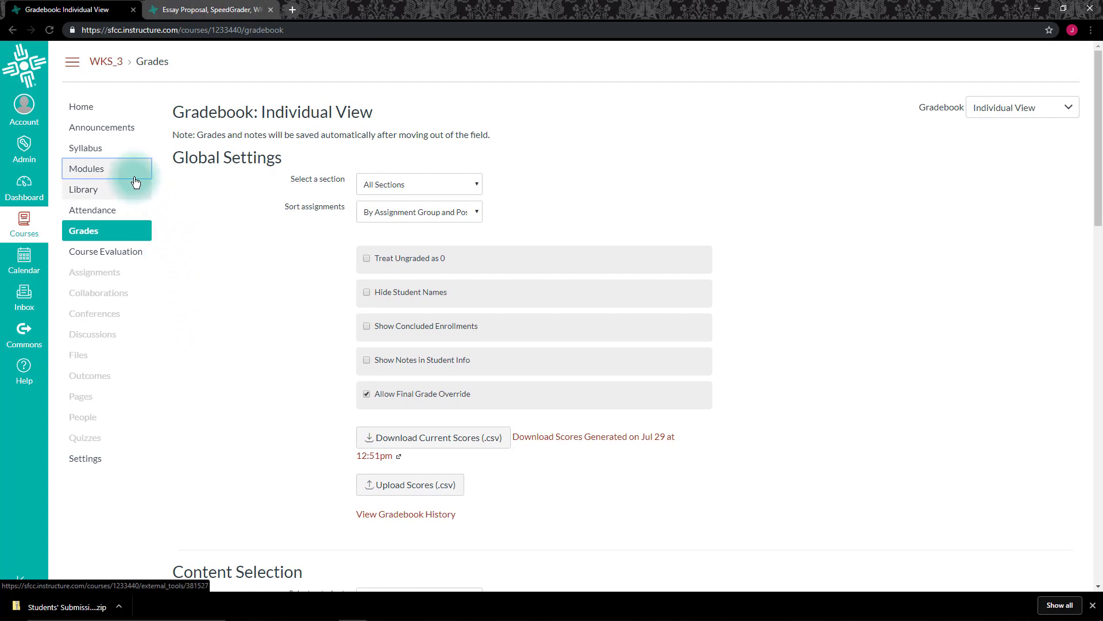
click(118, 172)
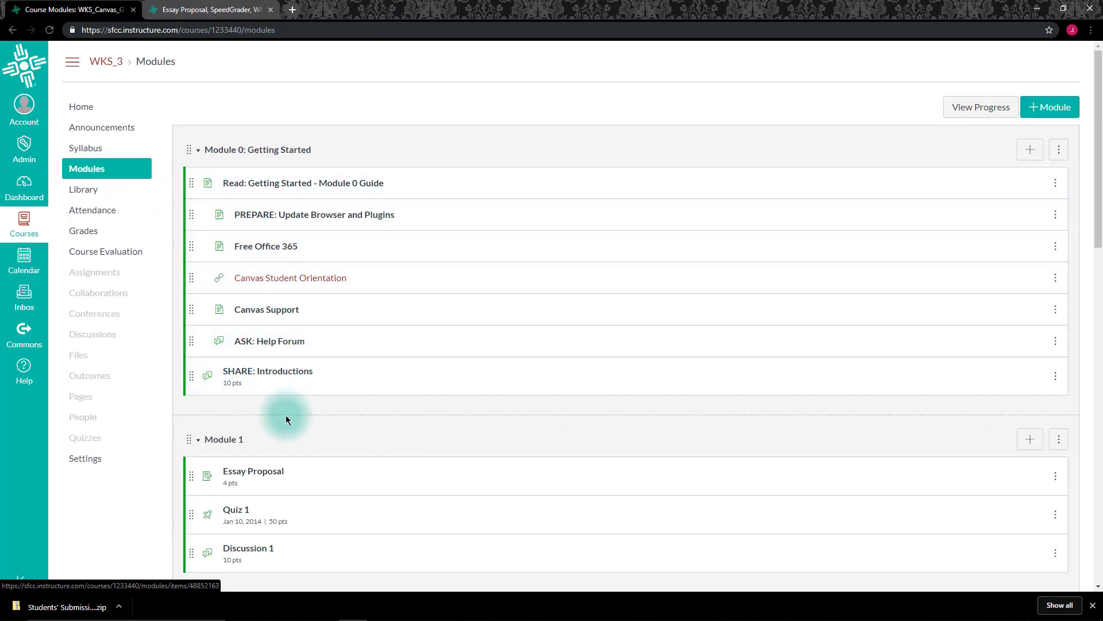
click(266, 480)
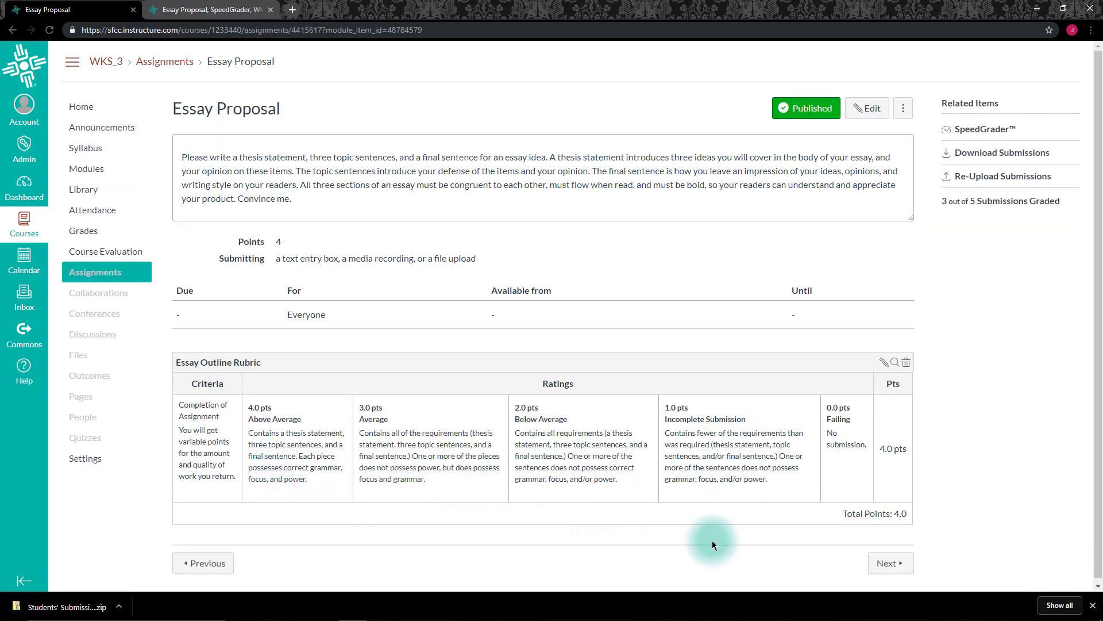
- Re-upload the modified student submissions to the Essay Proposal assignment using Students' Submissions.zip from the Documents subfolder Students' Submissions
click(1007, 178)
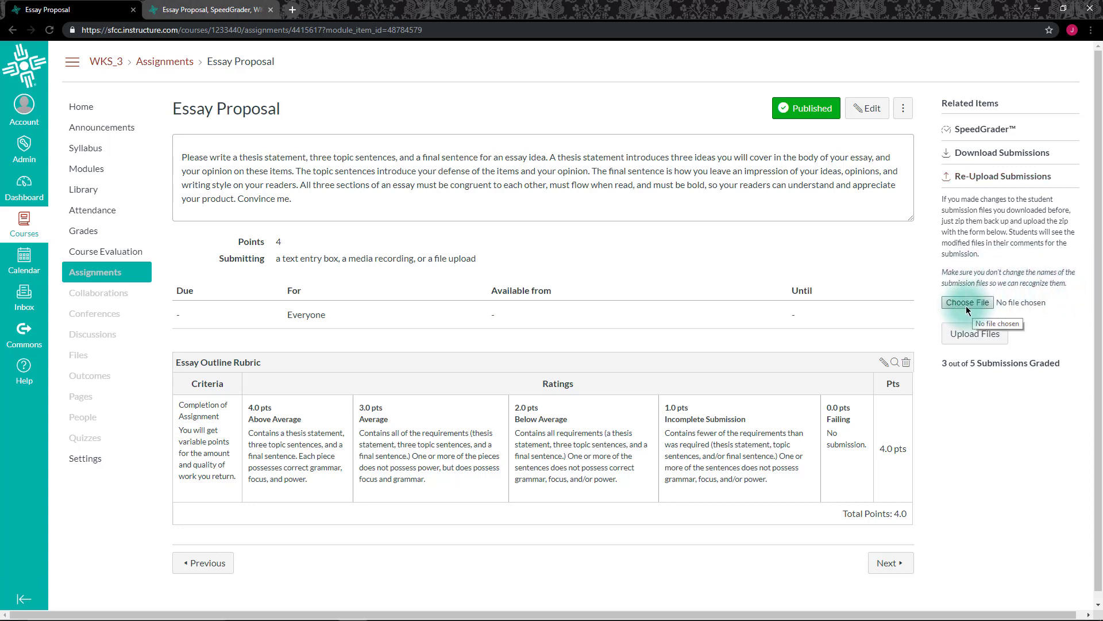
click(967, 303)
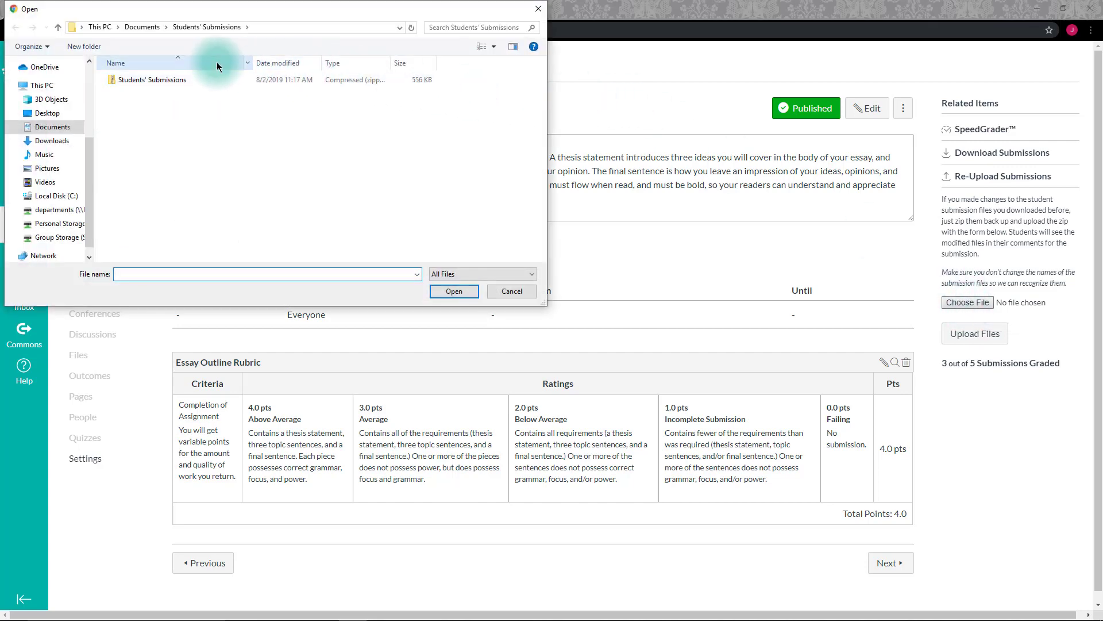
click(191, 80)
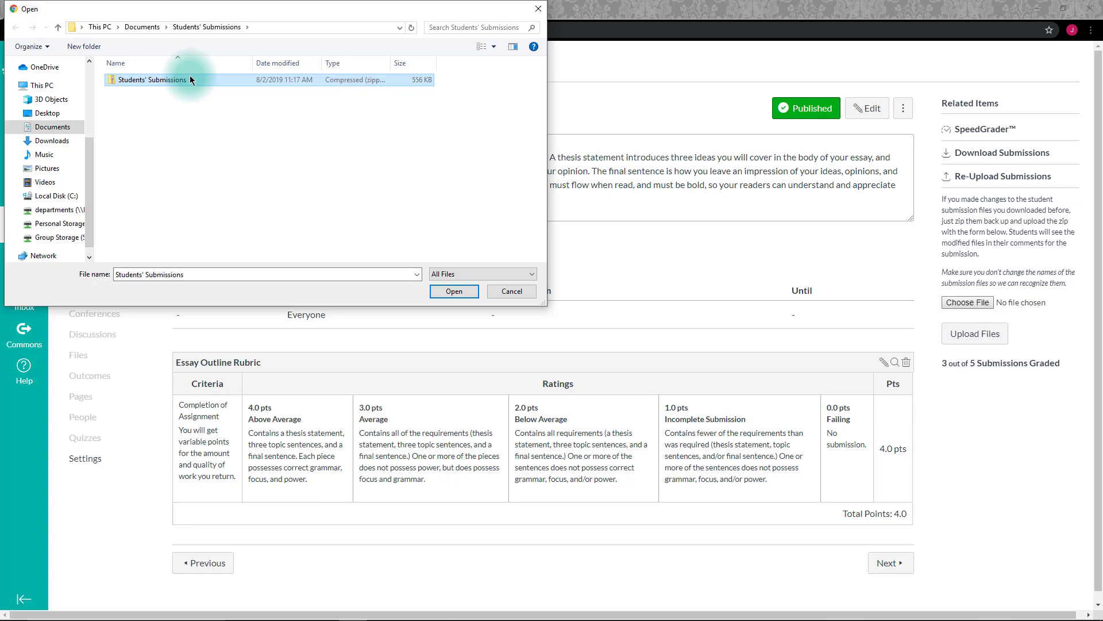
click(457, 295)
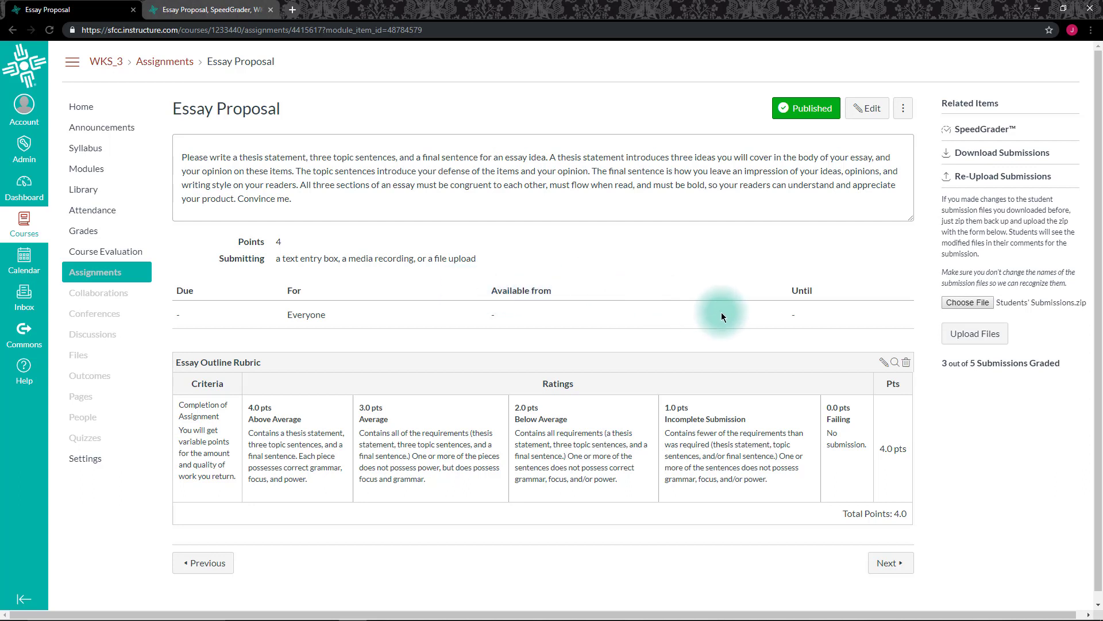
click(966, 333)
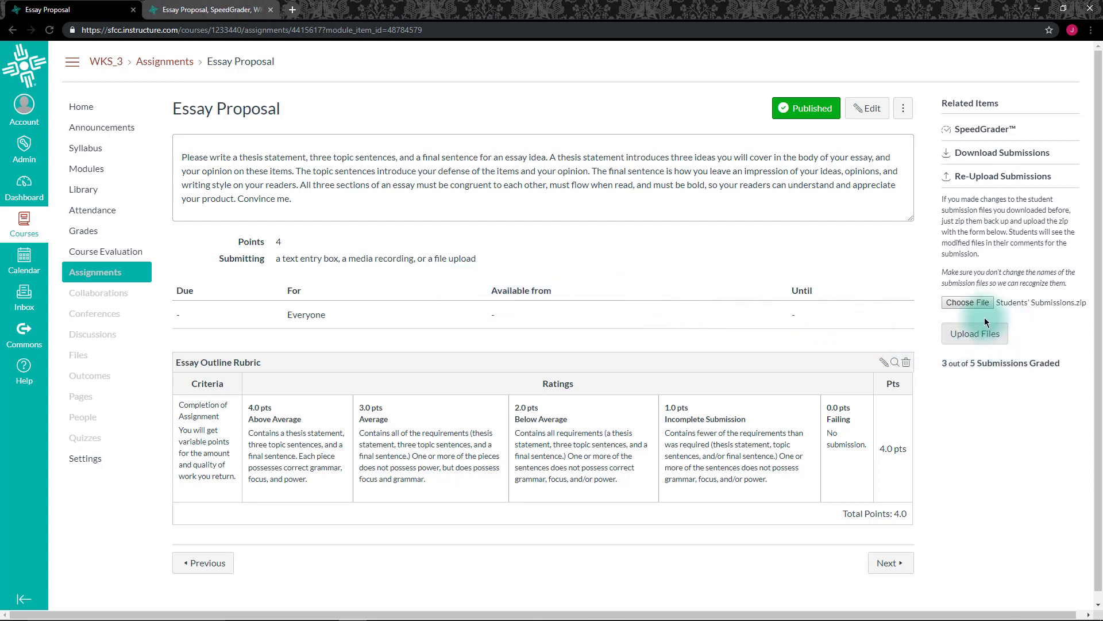
click(987, 335)
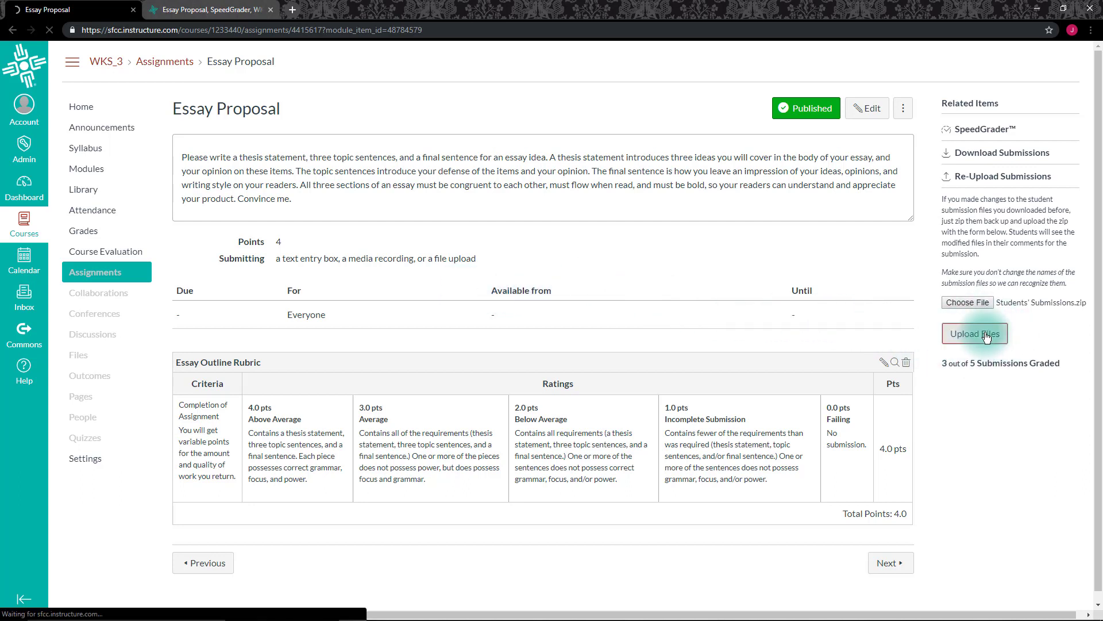